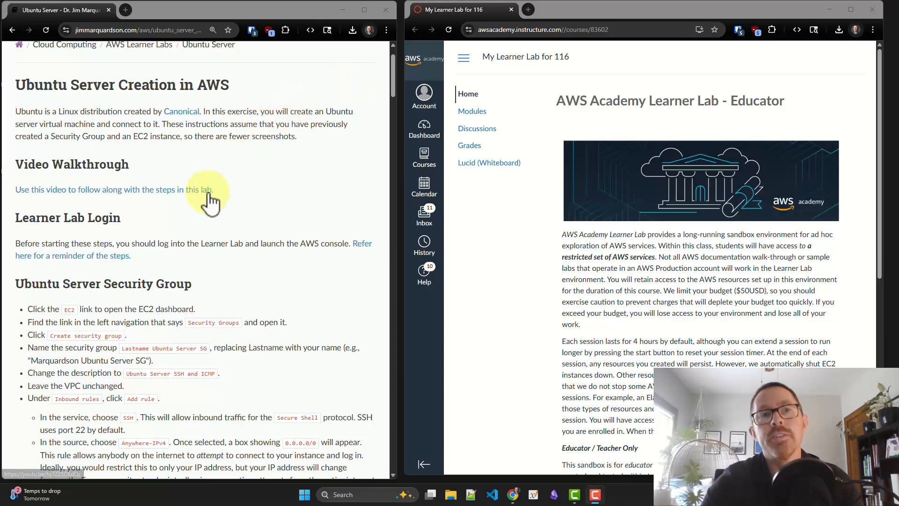
Open the Launch AWS Academy Learner Lab item in the course modules and start the lab
scroll(210, 201, "down", 1)
scroll(209, 201, "down", 1)
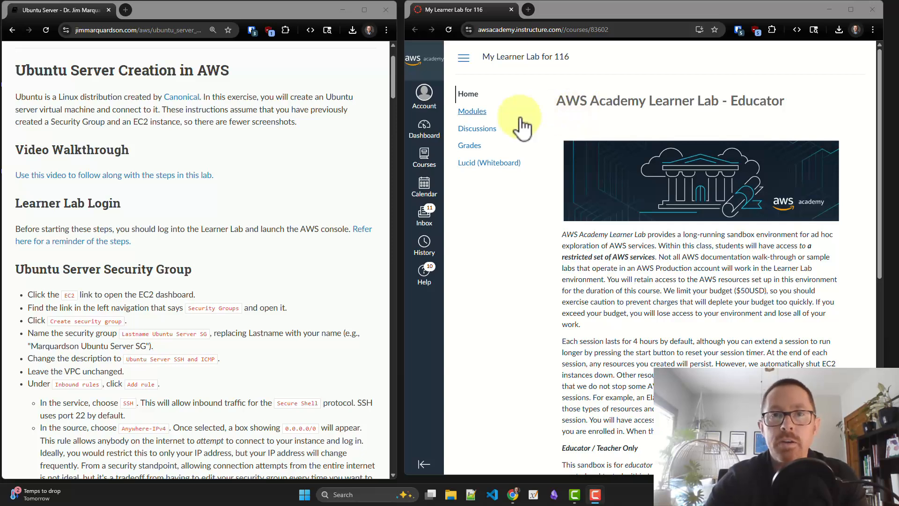
left_click(473, 112)
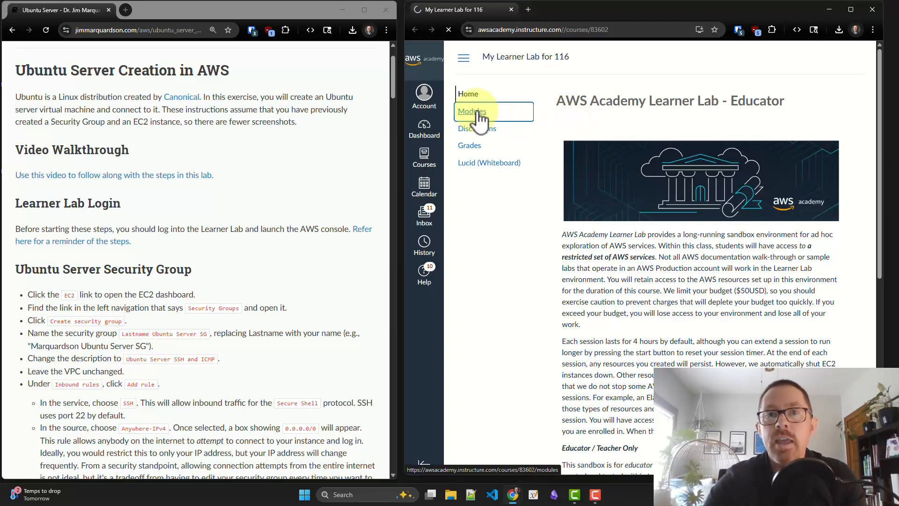
scroll(563, 179, "down", 1)
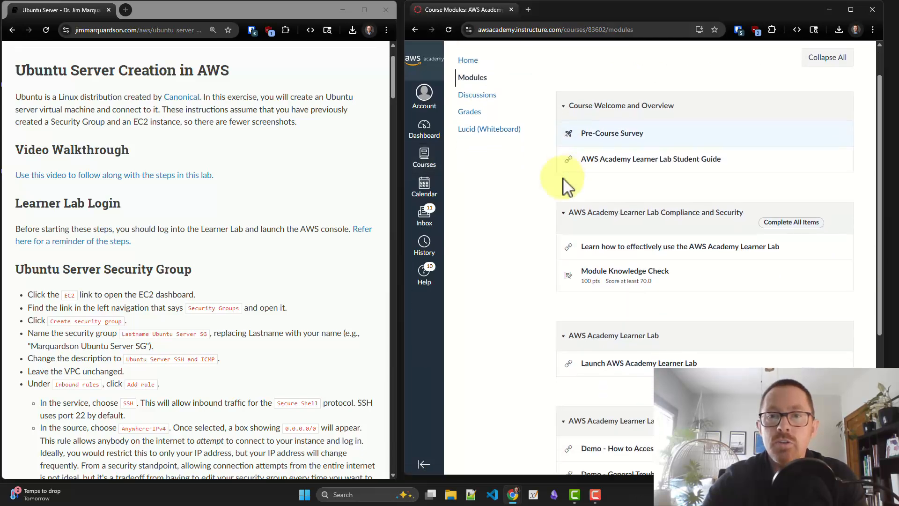
left_click(633, 364)
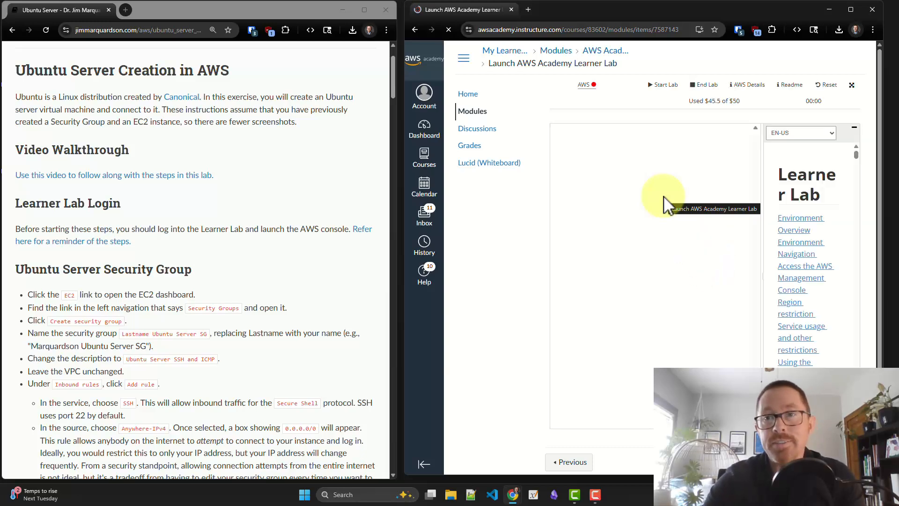
left_click(669, 85)
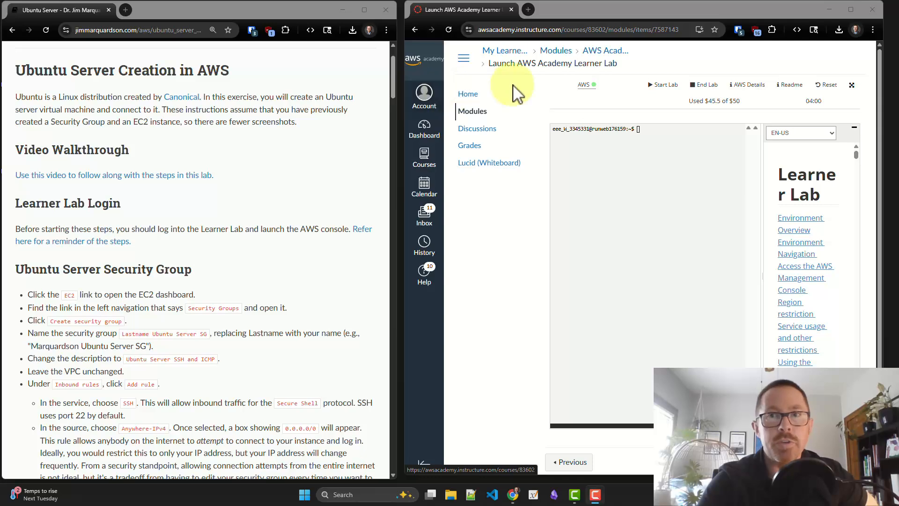
Launch the AWS console from the running lab and open the EC2 Security Groups list
left_click(585, 86)
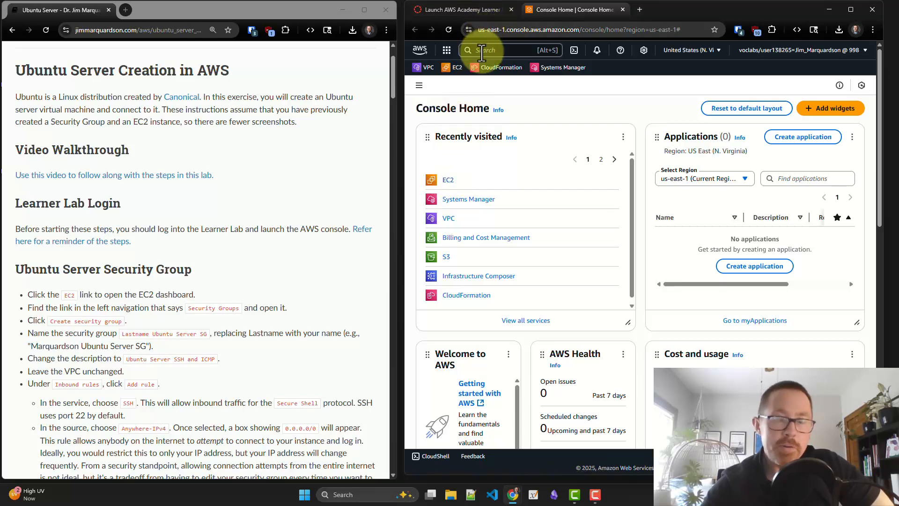
left_click(448, 181)
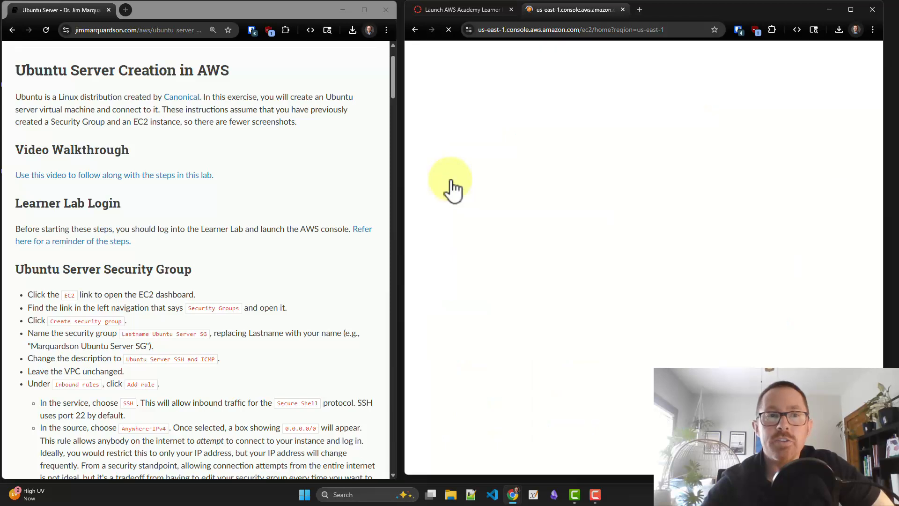
scroll(261, 269, "down", 3)
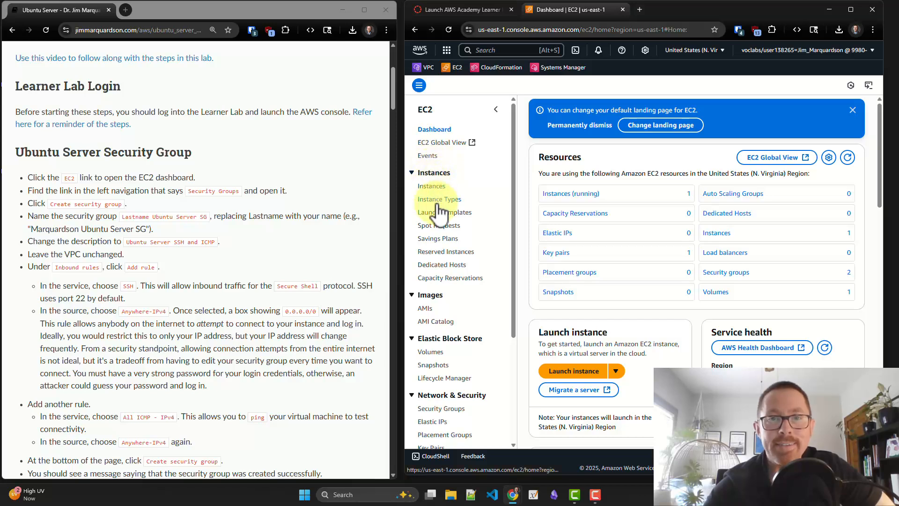
scroll(433, 286, "down", 2)
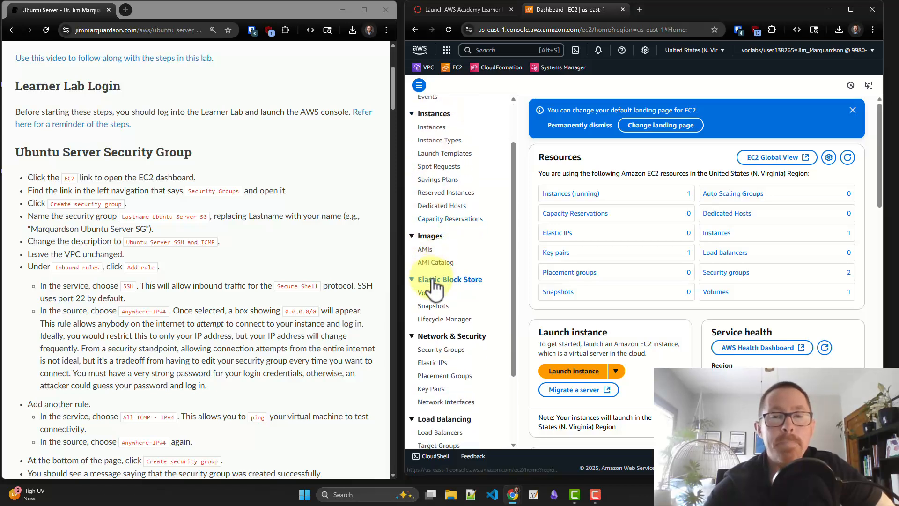
scroll(433, 285, "down", 1)
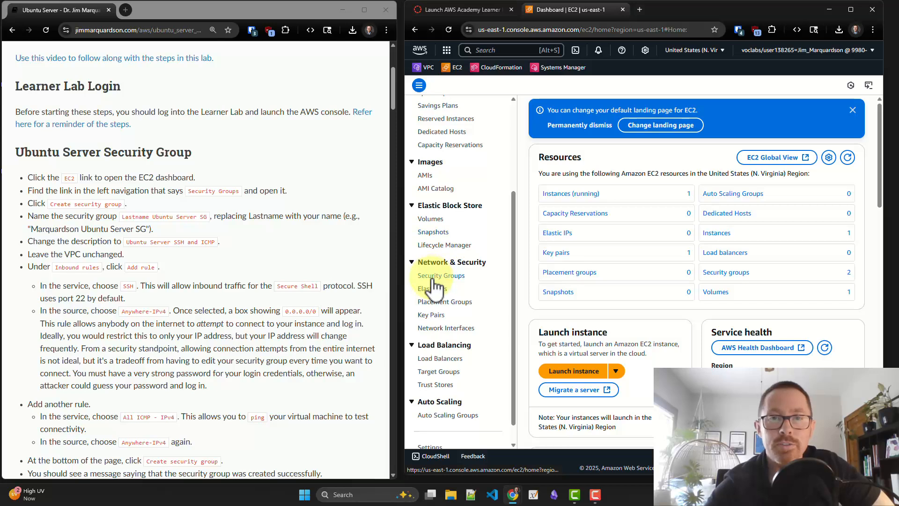
scroll(435, 283, "down", 1)
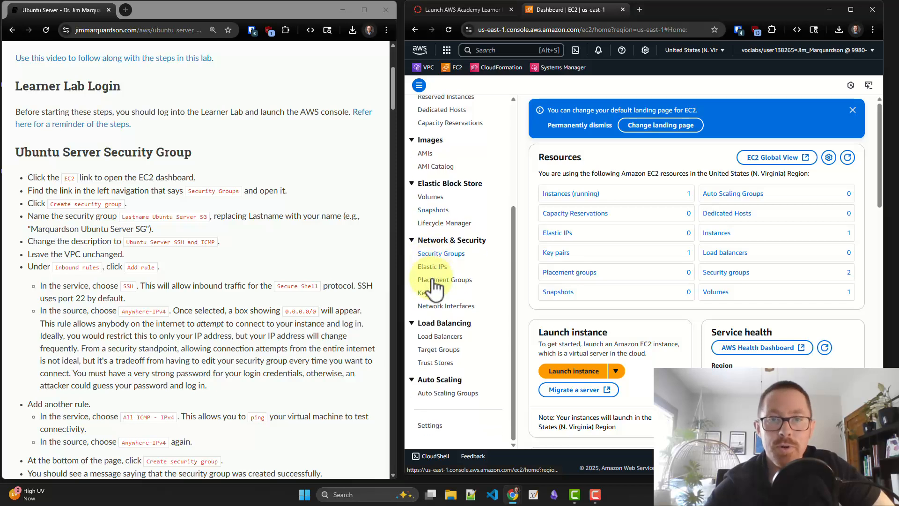
left_click(449, 256)
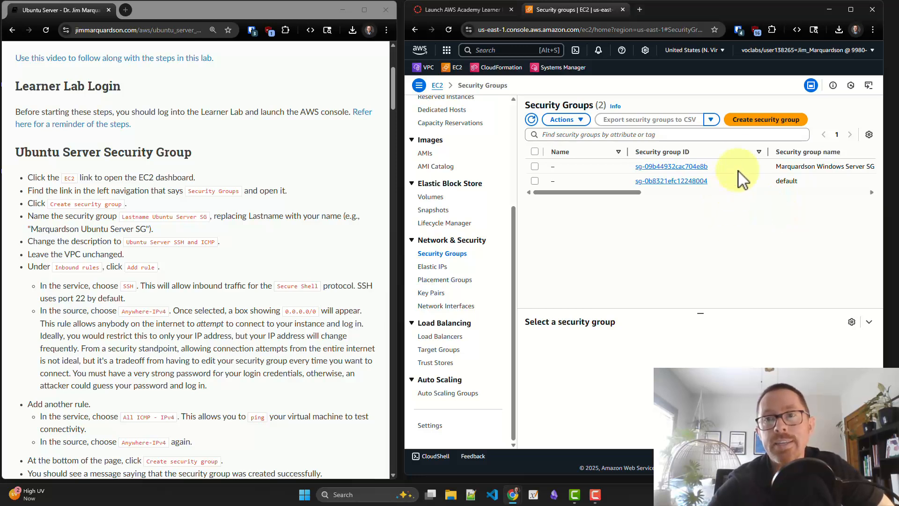
Start a new security group named with the owner's last name plus "Ubuntu Server SG", described as "Ubuntu Server SSH and ICMP"
left_click(757, 122)
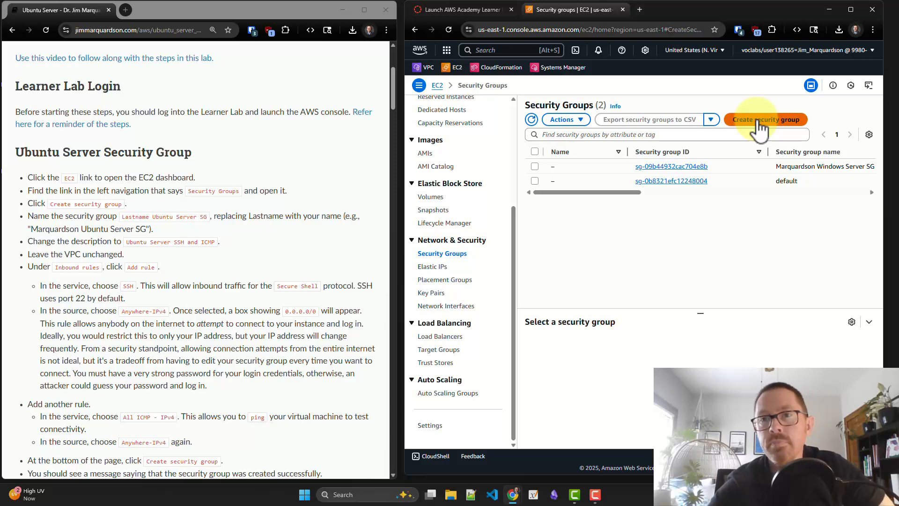
left_click(577, 177)
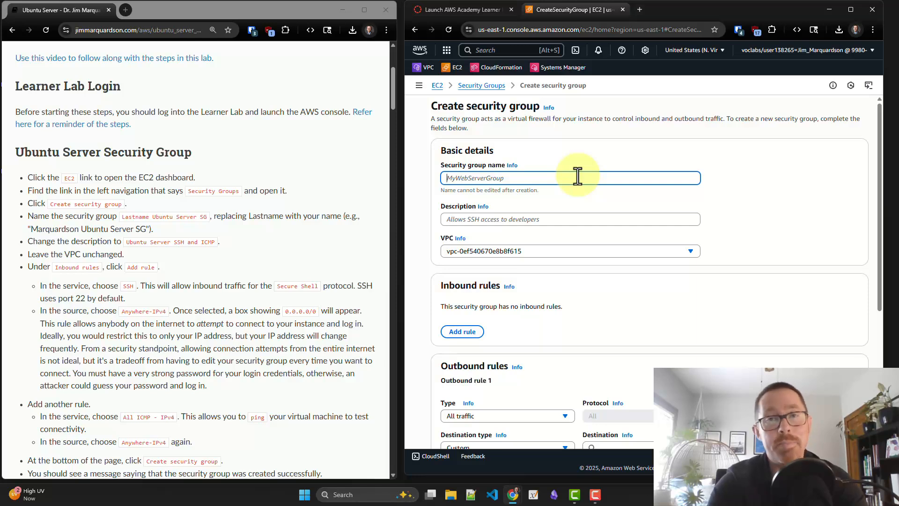
type("Marquardson")
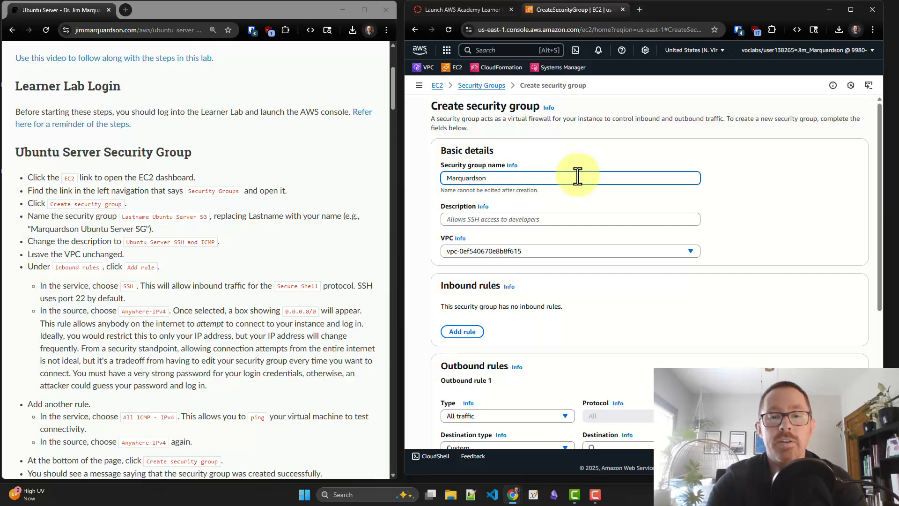
type(" Ubun")
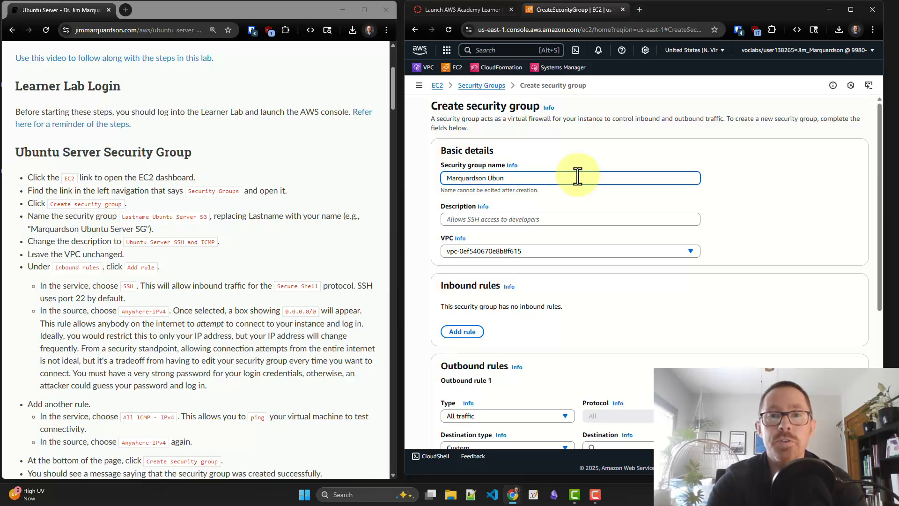
type("tu Server")
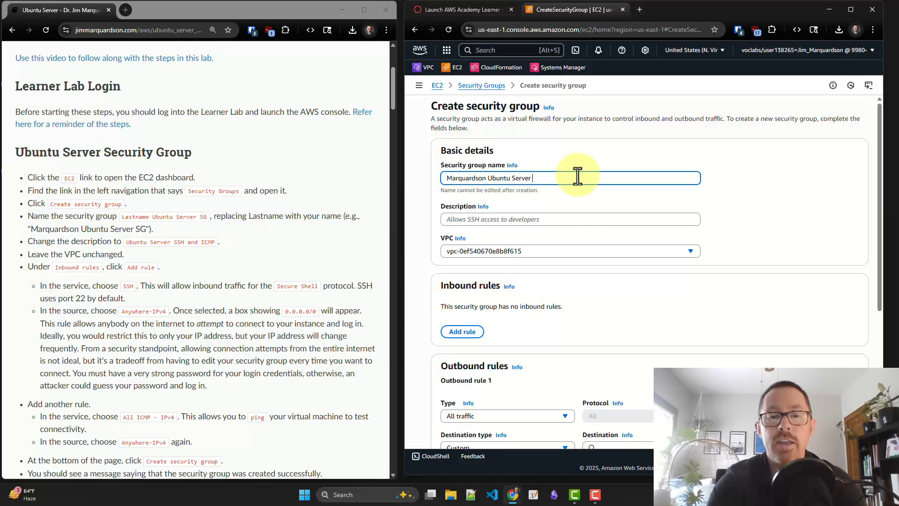
key("Tab")
key("Tab")
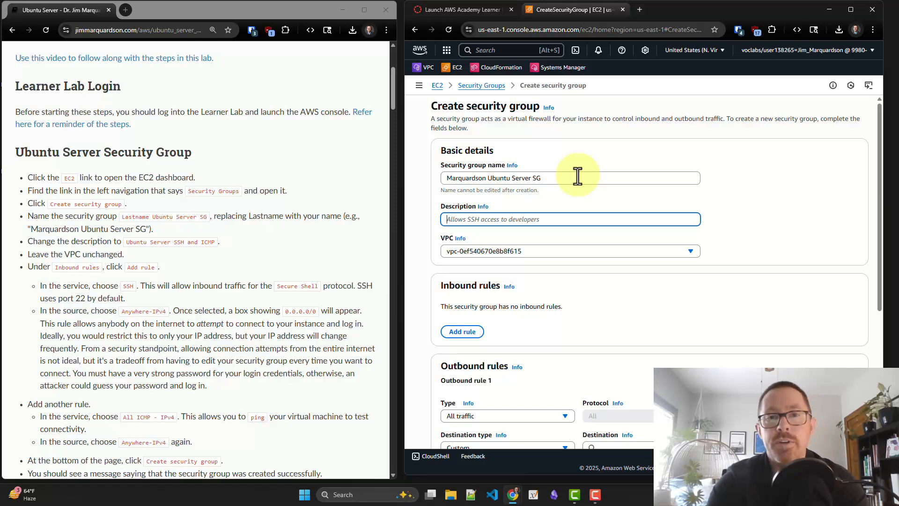
type("Ubuntu Server SSH and ICMP")
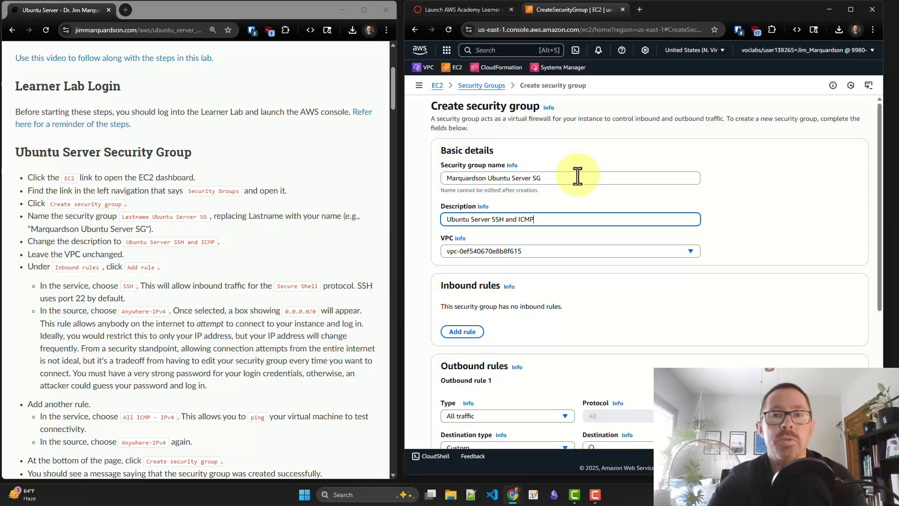
Add an inbound rule of type SSH with source type Anywhere-IPv4 to the new security group
scroll(525, 222, "down", 1)
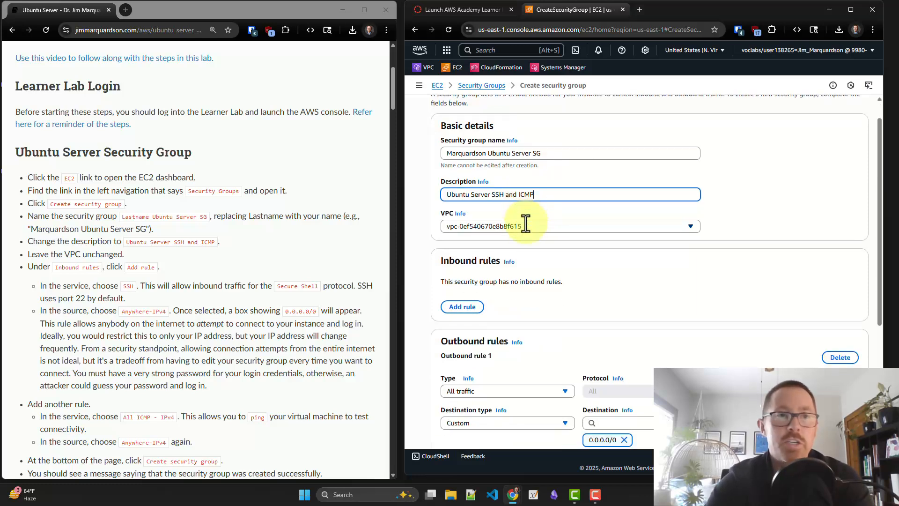
scroll(526, 223, "down", 2)
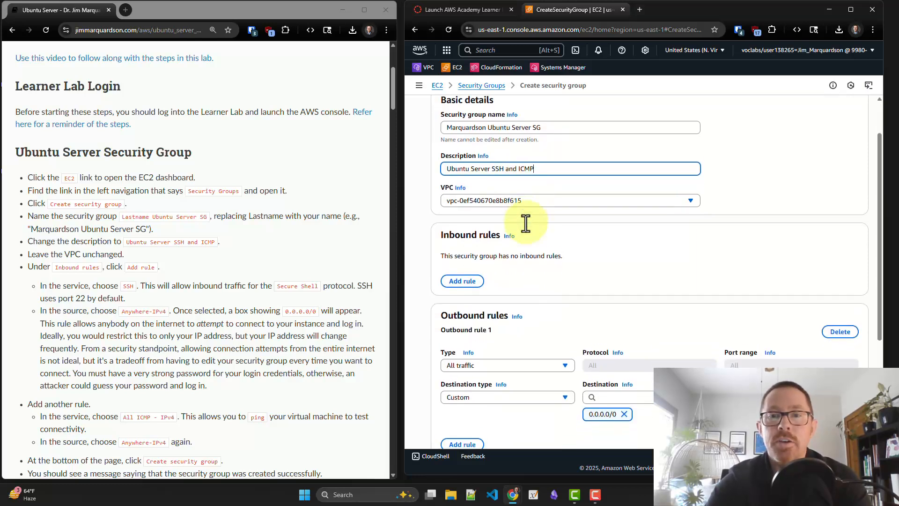
scroll(526, 223, "down", 2)
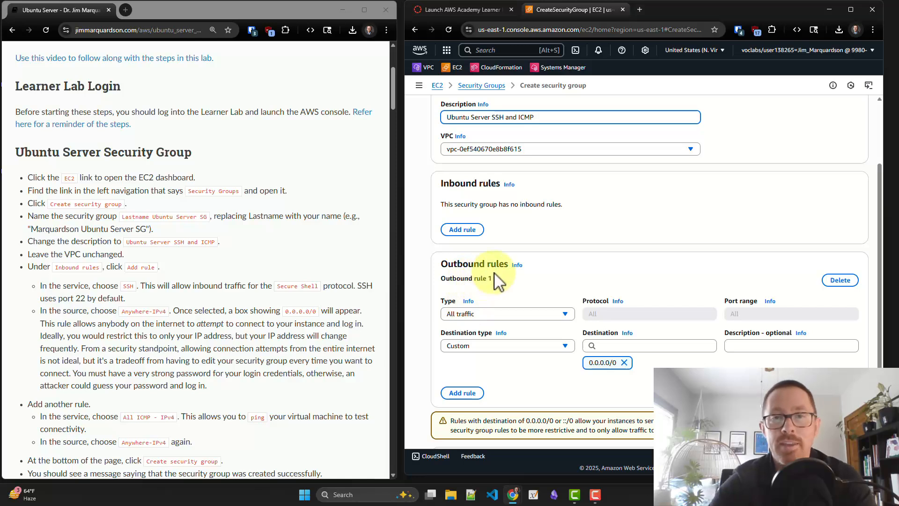
left_click(466, 235)
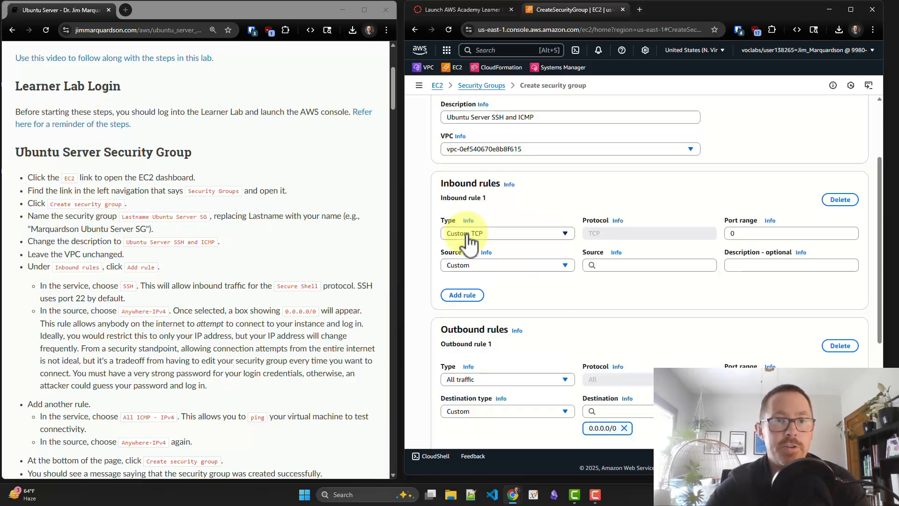
scroll(290, 253, "down", 2)
scroll(290, 253, "down", 2)
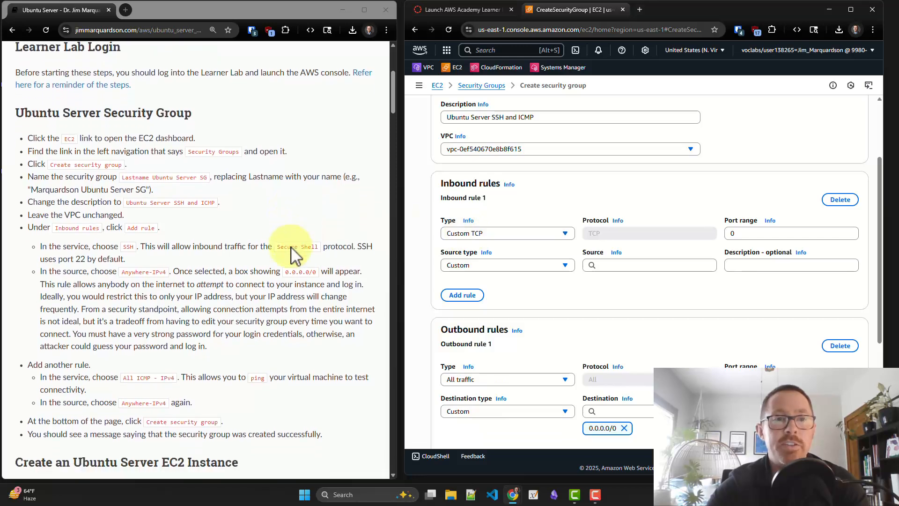
left_click(471, 238)
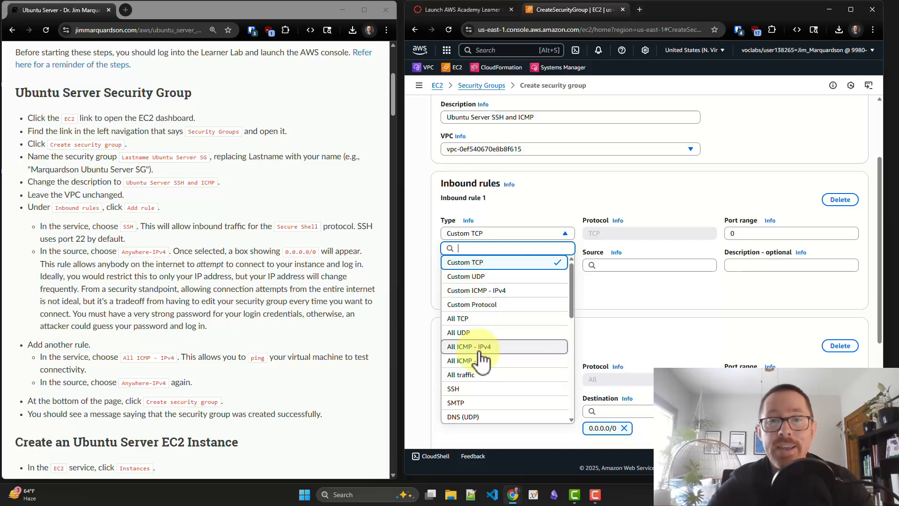
left_click(473, 390)
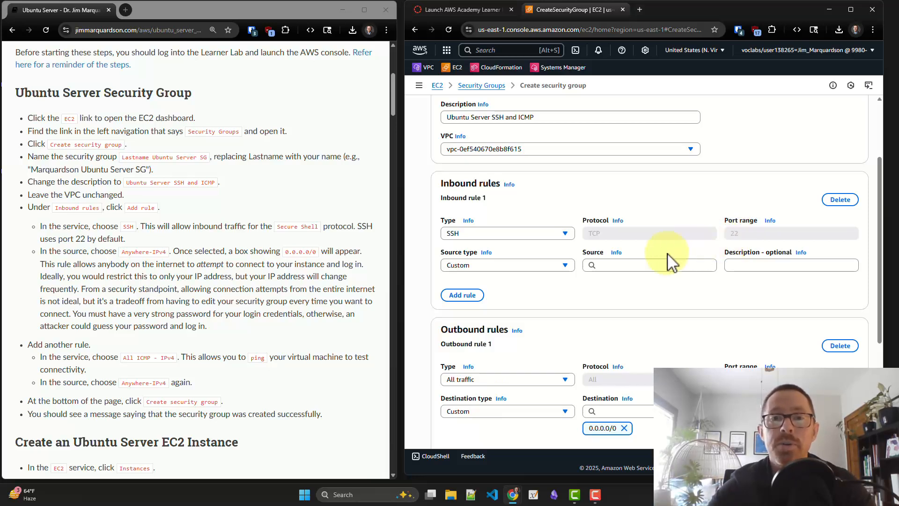
left_click(550, 266)
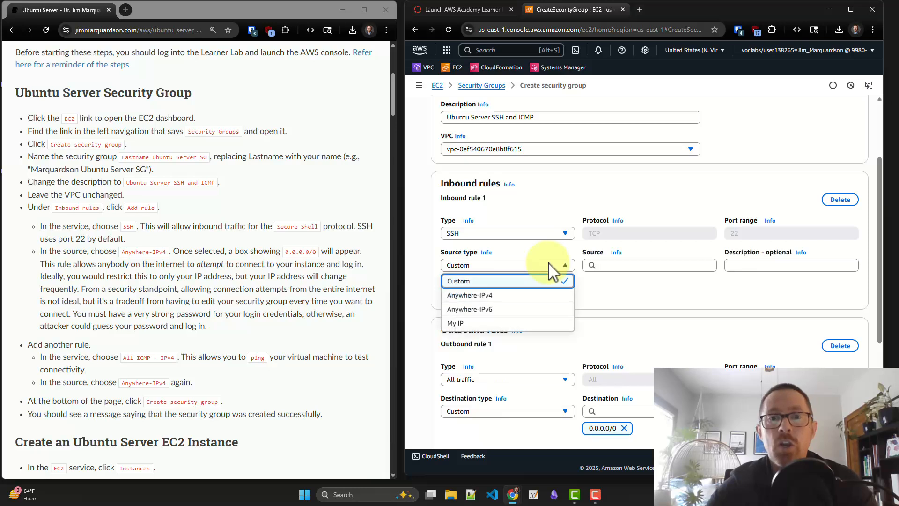
left_click(510, 302)
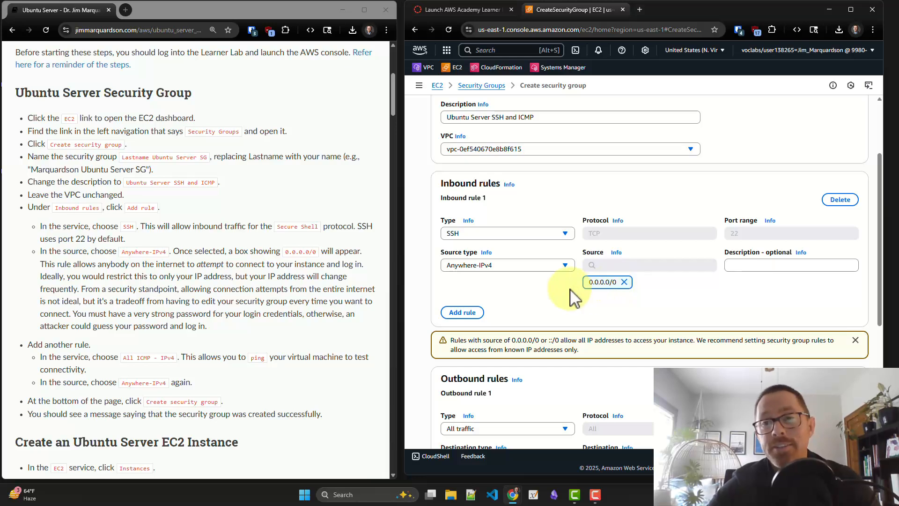
Add a second inbound rule of type All ICMP - IPv4 with source type Anywhere-IPv4
left_click(463, 313)
scroll(466, 323, "down", 1)
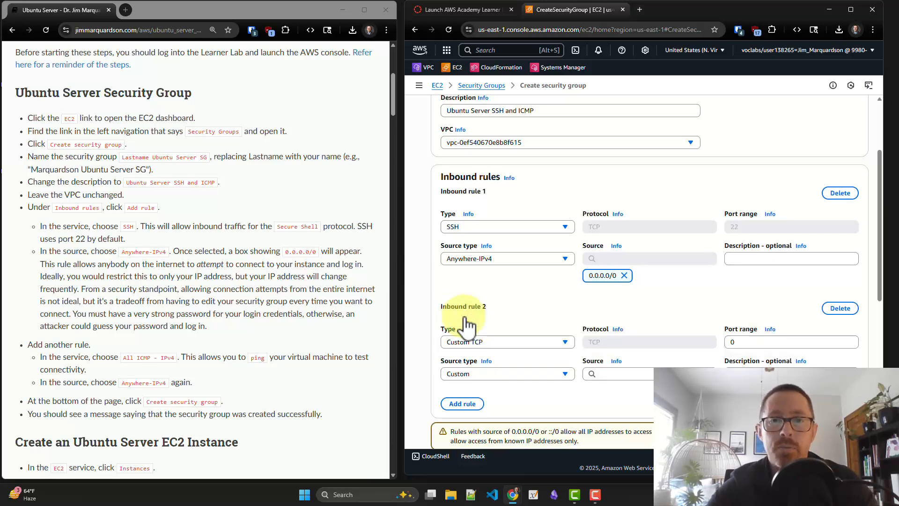
left_click(480, 311)
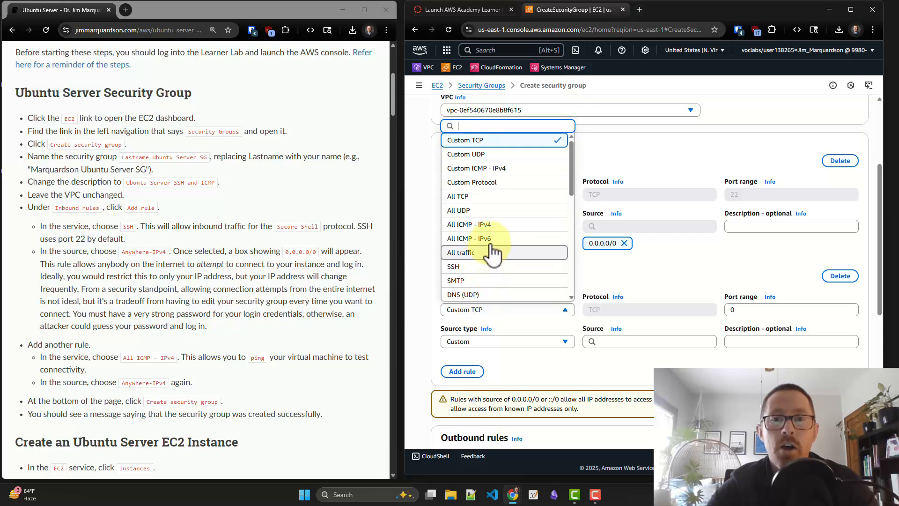
left_click(493, 228)
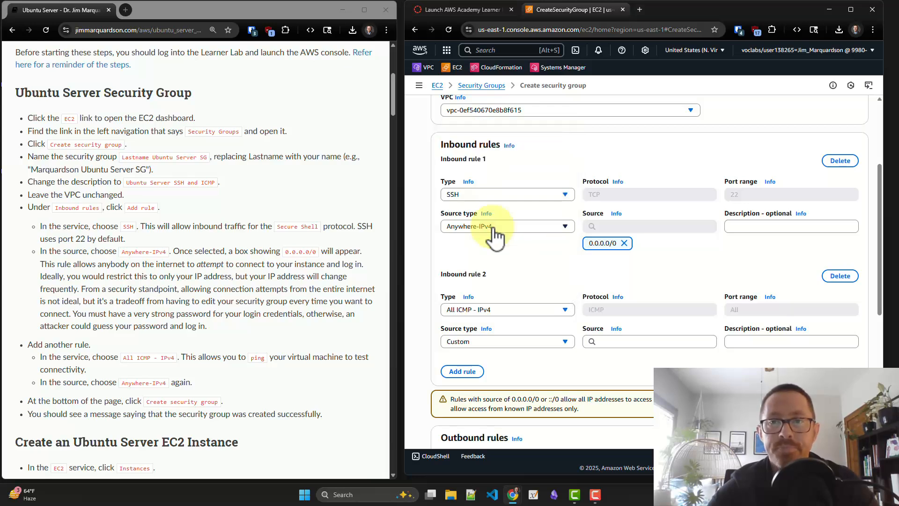
left_click(525, 339)
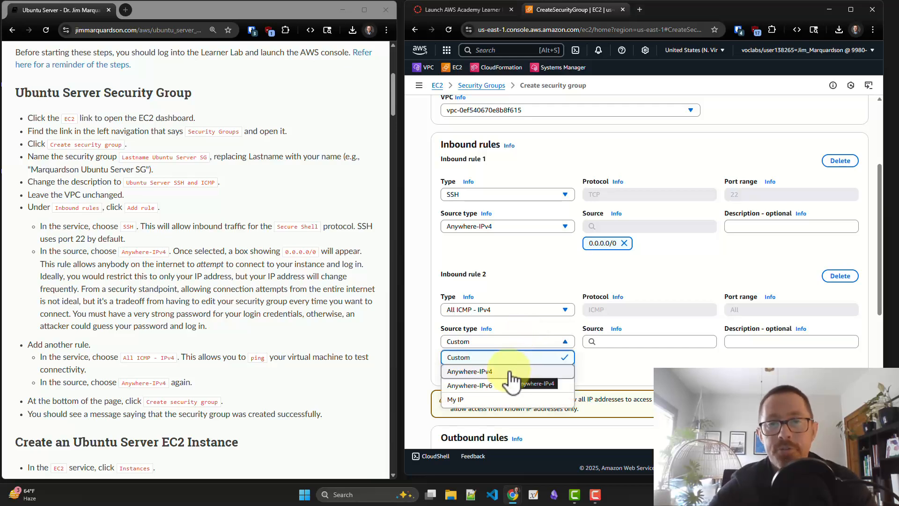
left_click(469, 371)
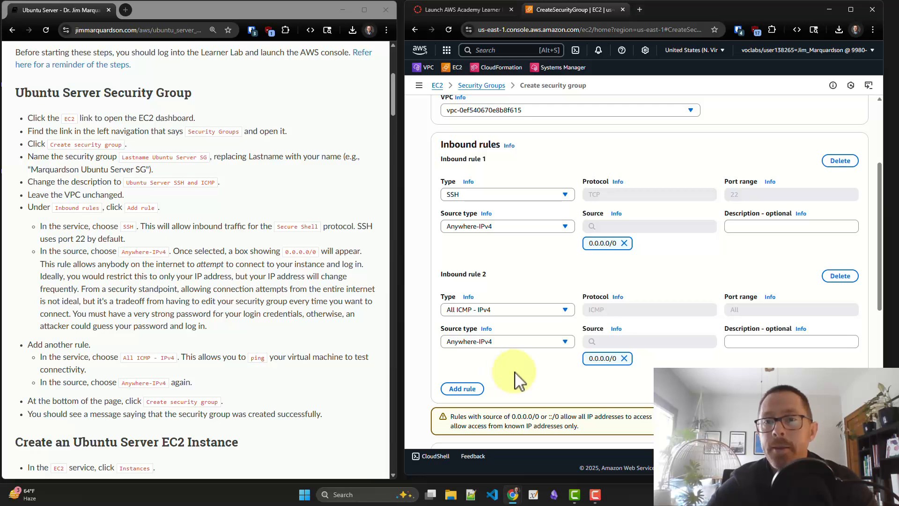
scroll(519, 380, "down", 1)
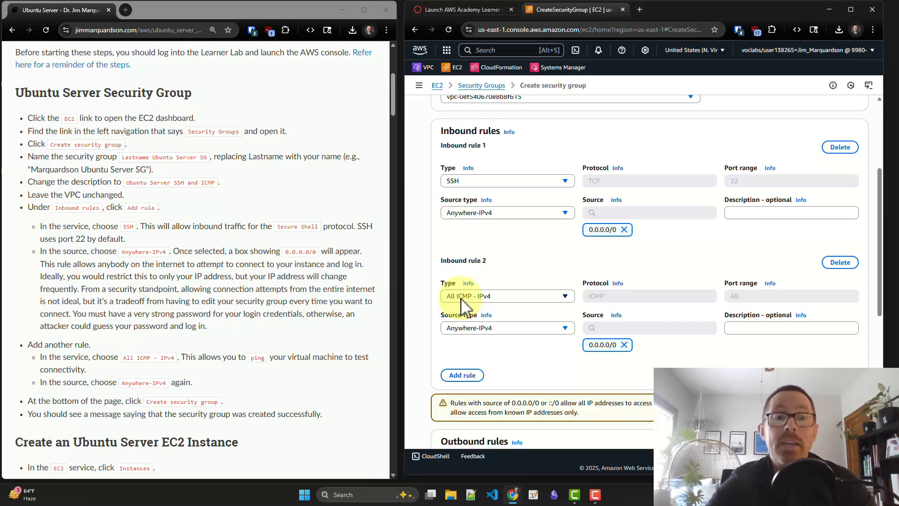
scroll(461, 298, "down", 1)
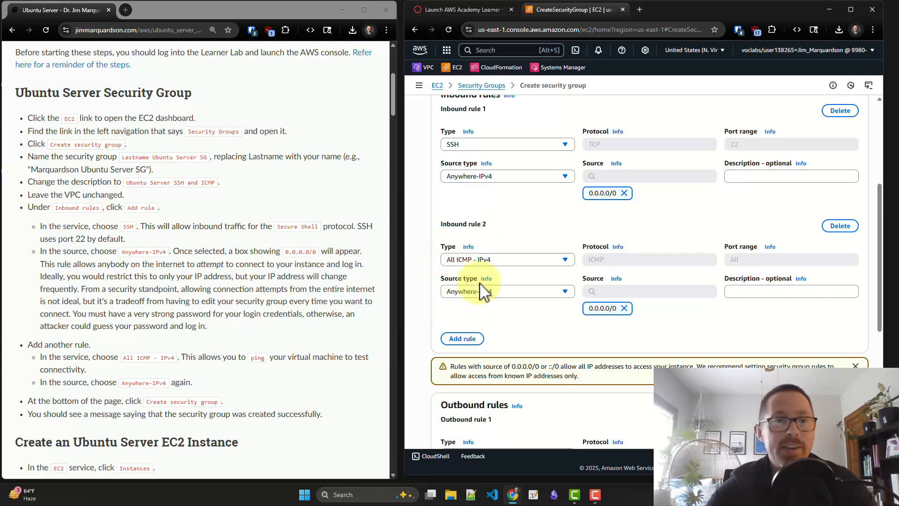
Review the security group's name, description and inbound and outbound rules, and create the security group
scroll(482, 293, "down", 1)
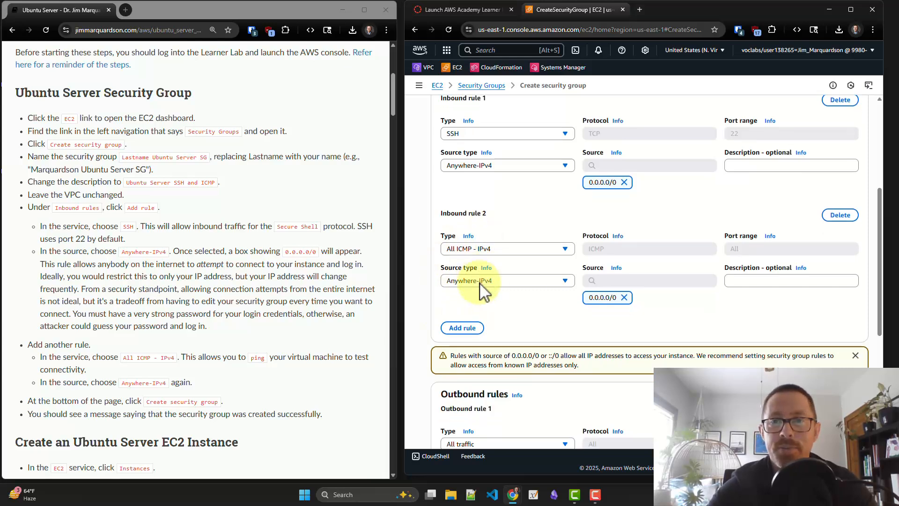
scroll(482, 290, "up", 1)
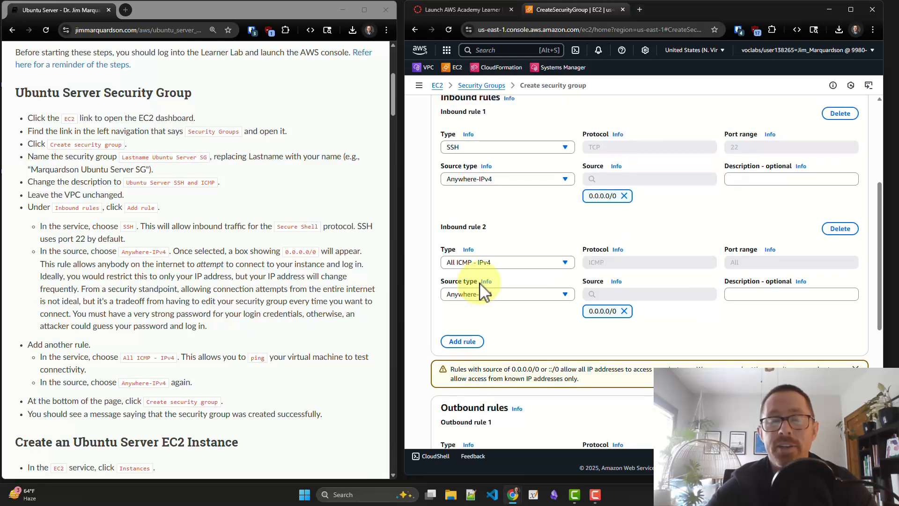
scroll(479, 285, "up", 5)
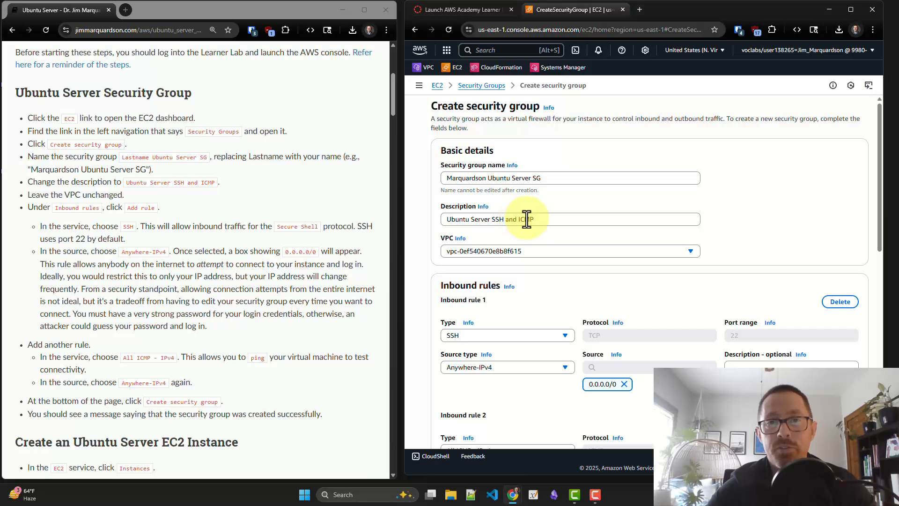
scroll(527, 219, "down", 1)
scroll(527, 219, "down", 5)
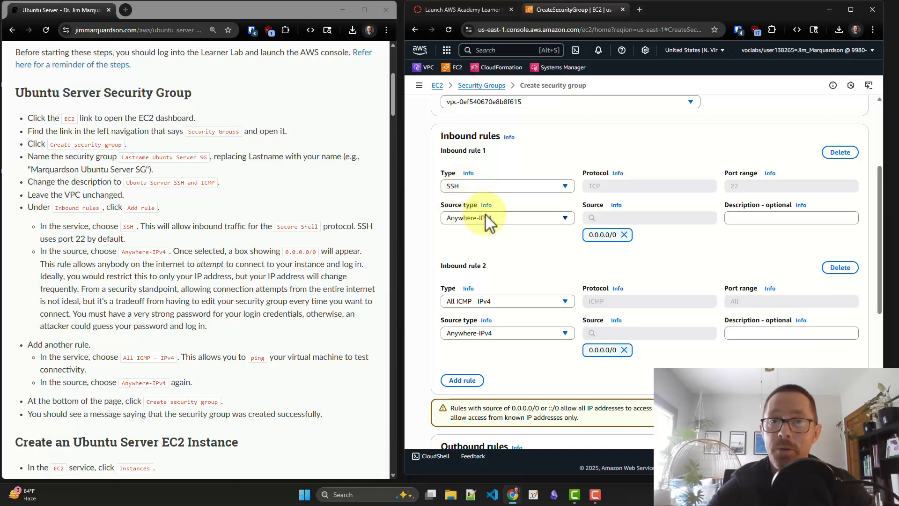
scroll(476, 241, "down", 2)
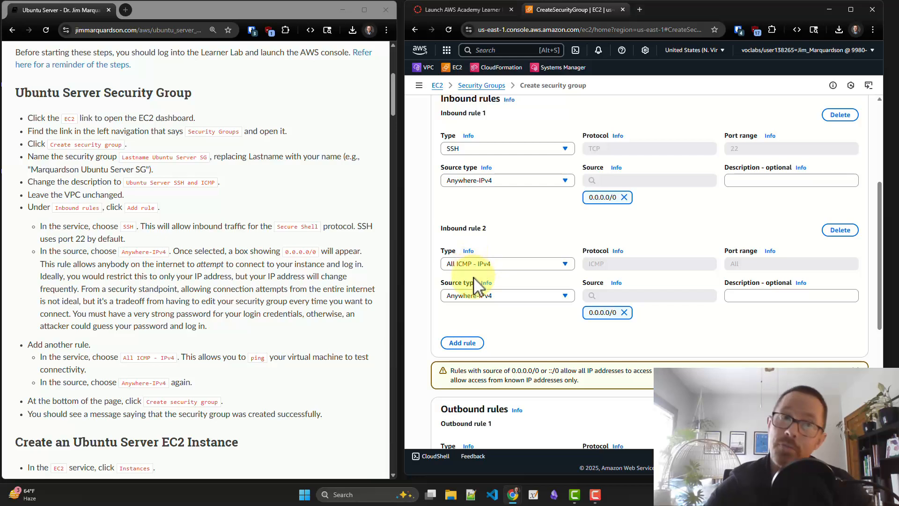
scroll(473, 313, "down", 5)
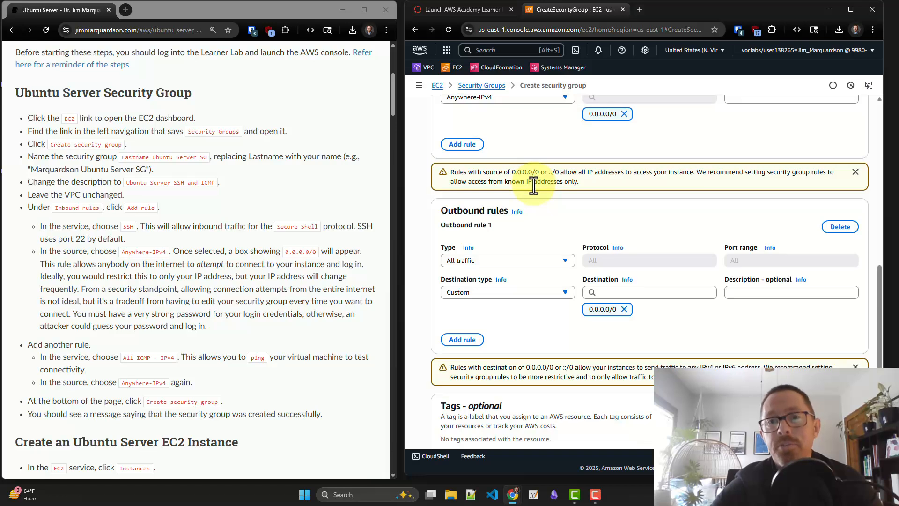
scroll(534, 185, "down", 2)
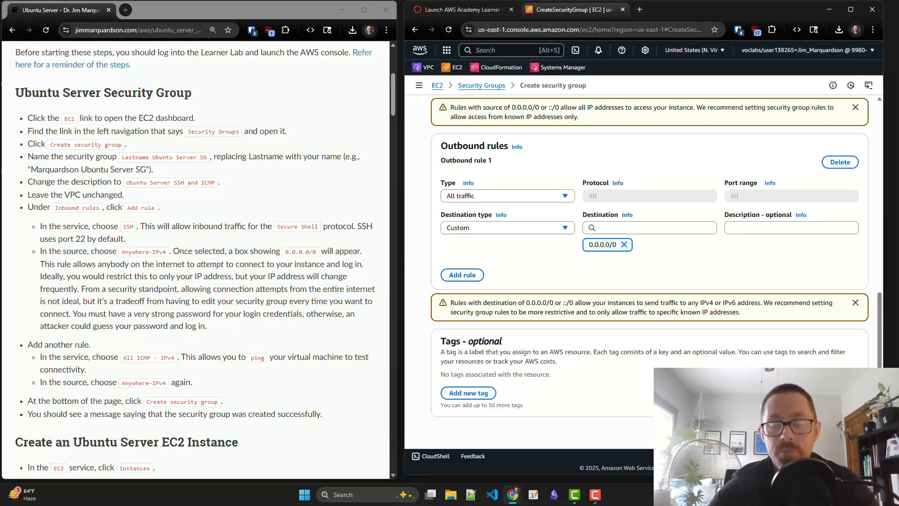
left_click(827, 432)
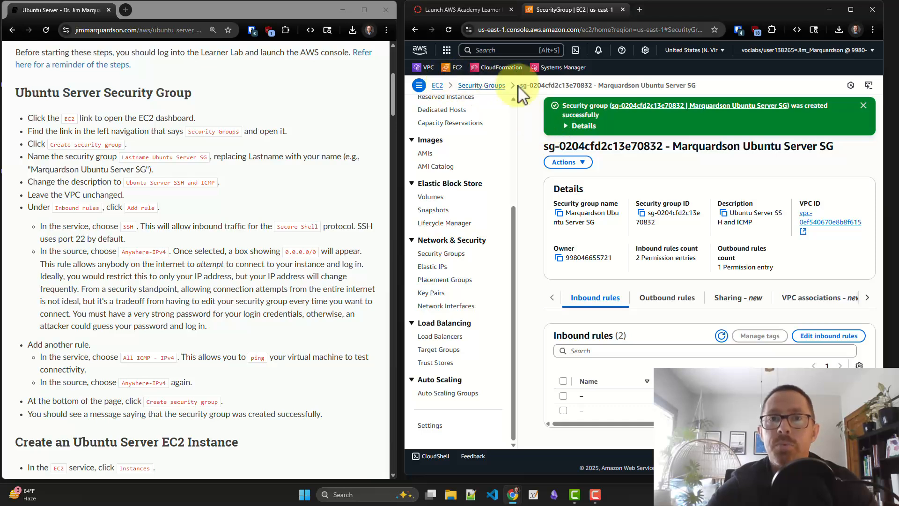
Open the new Ubuntu Server security group from the Security Groups list and examine its inbound and outbound rules
left_click(486, 86)
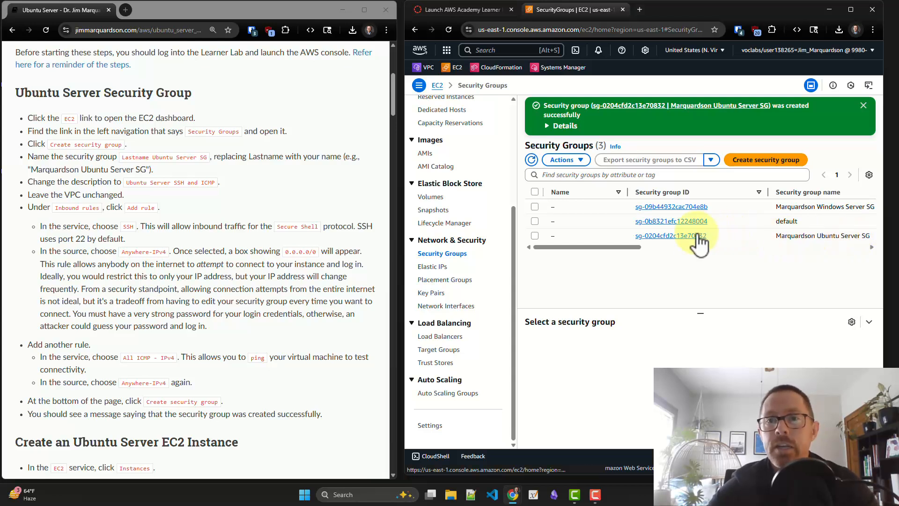
left_click(670, 237)
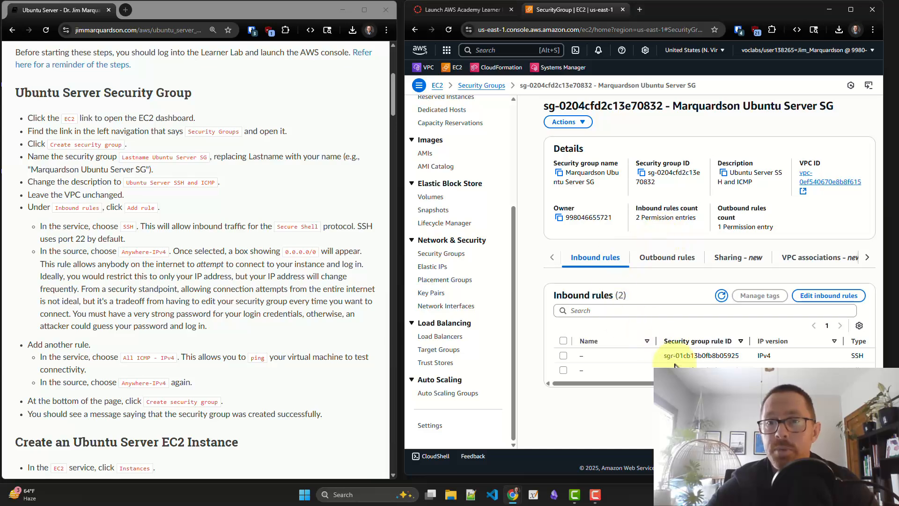
scroll(703, 362, "right", 2)
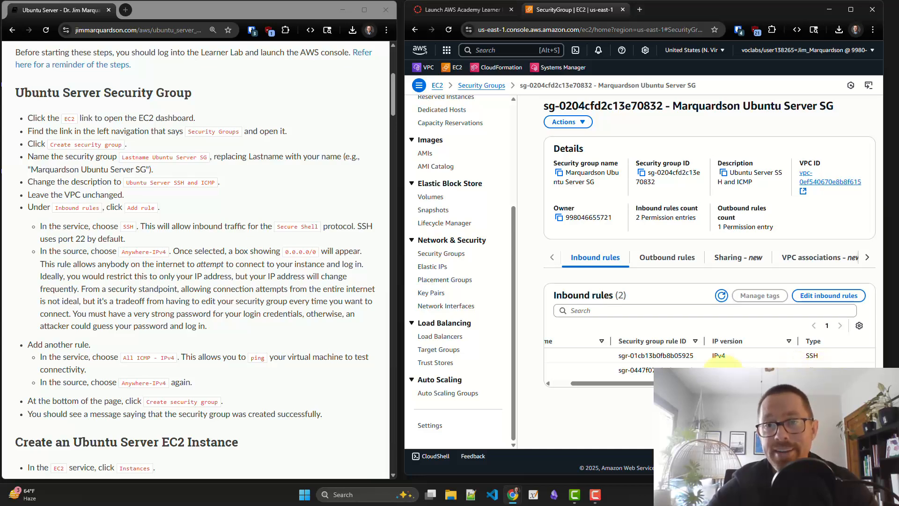
scroll(582, 372, "left", 2)
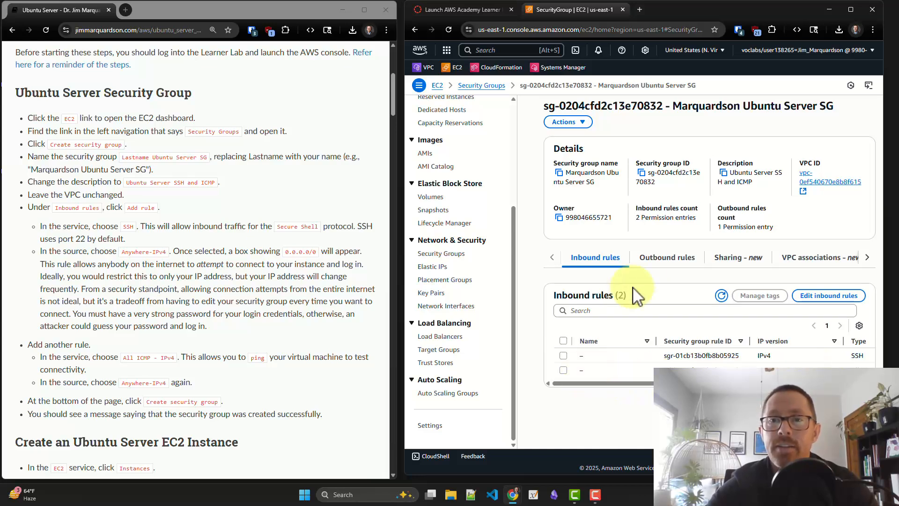
left_click(655, 270)
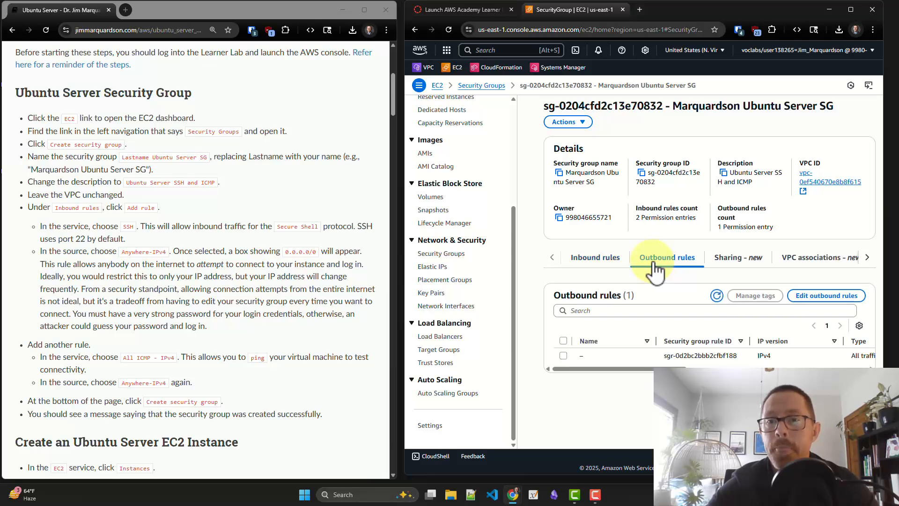
scroll(702, 359, "right", 3)
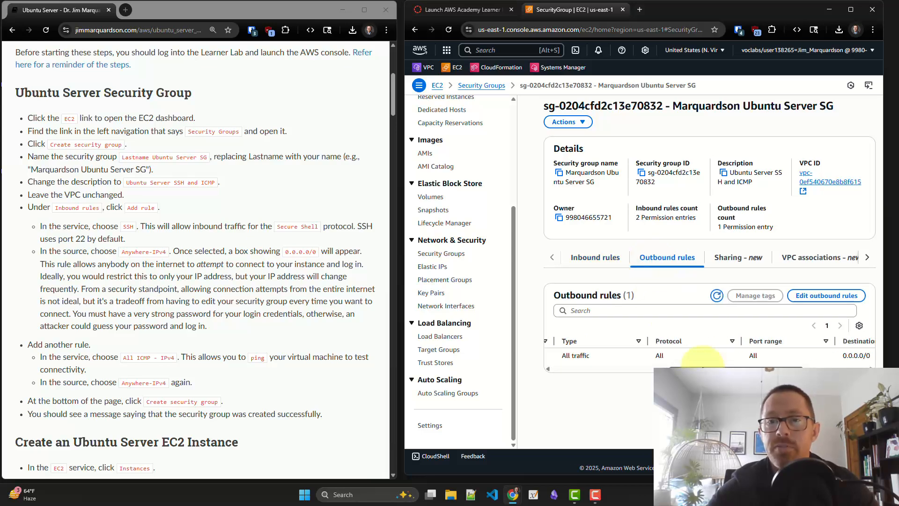
scroll(703, 361, "left", 3)
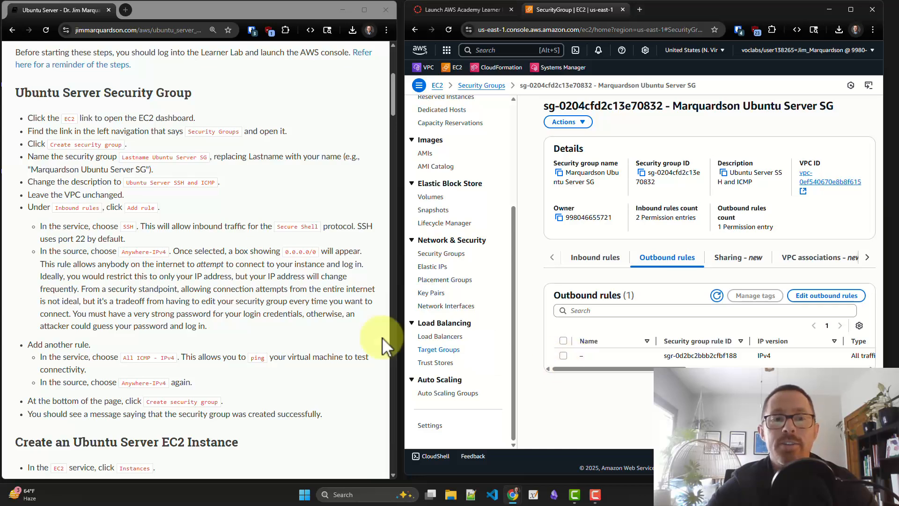
Open the EC2 Instances list and start launching a new instance
scroll(176, 312, "down", 1)
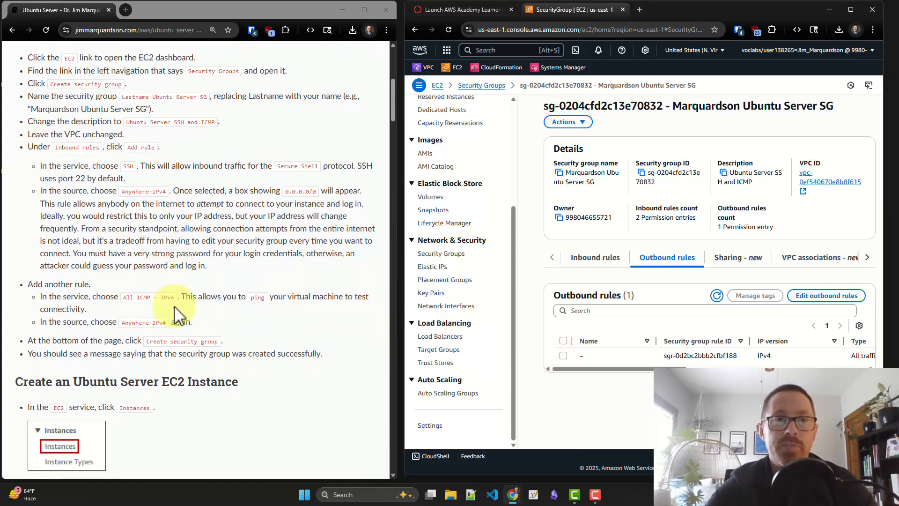
scroll(177, 311, "down", 4)
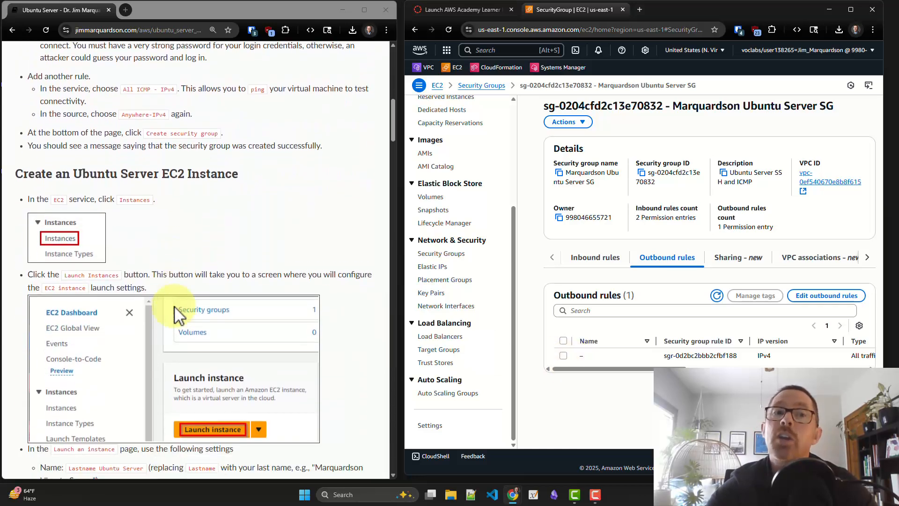
scroll(174, 307, "down", 2)
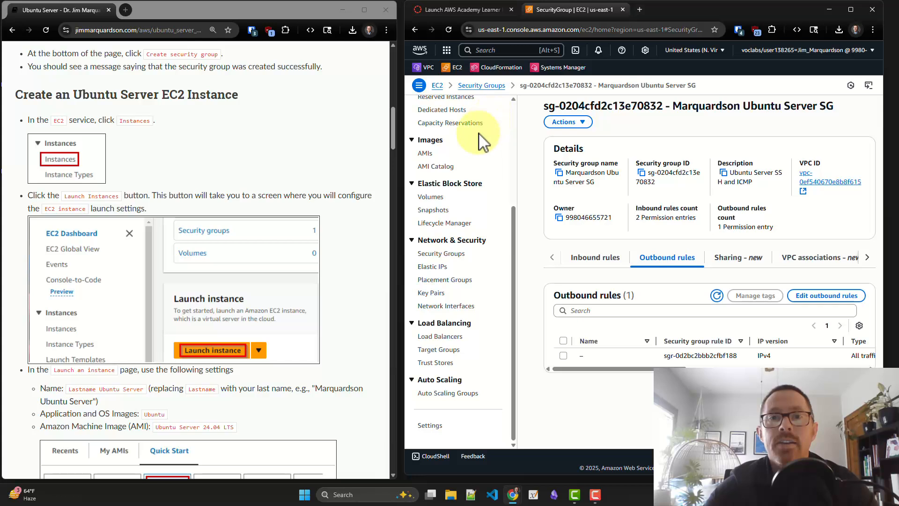
scroll(482, 141, "up", 3)
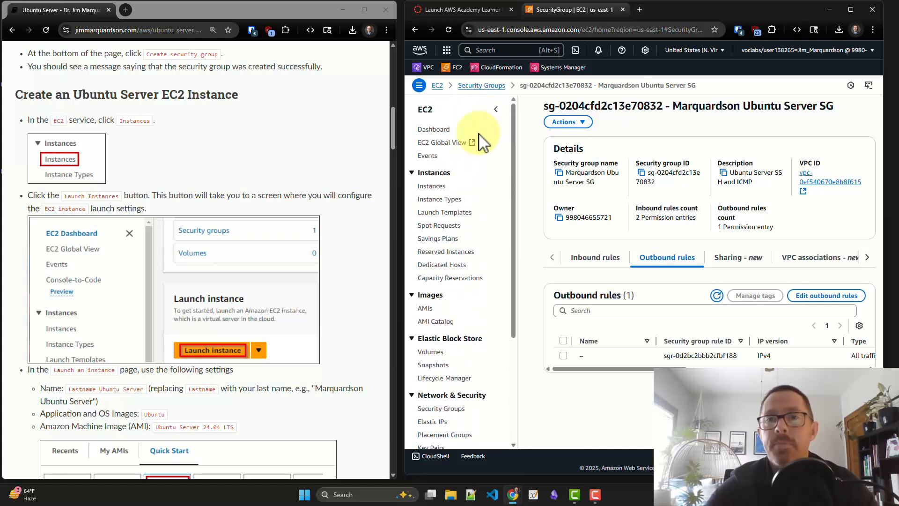
left_click(431, 187)
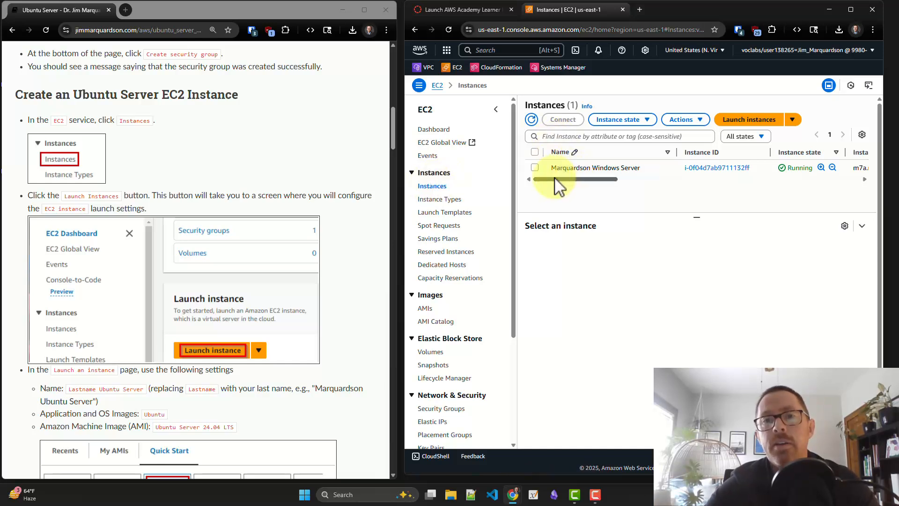
left_click_drag(555, 178, 578, 180)
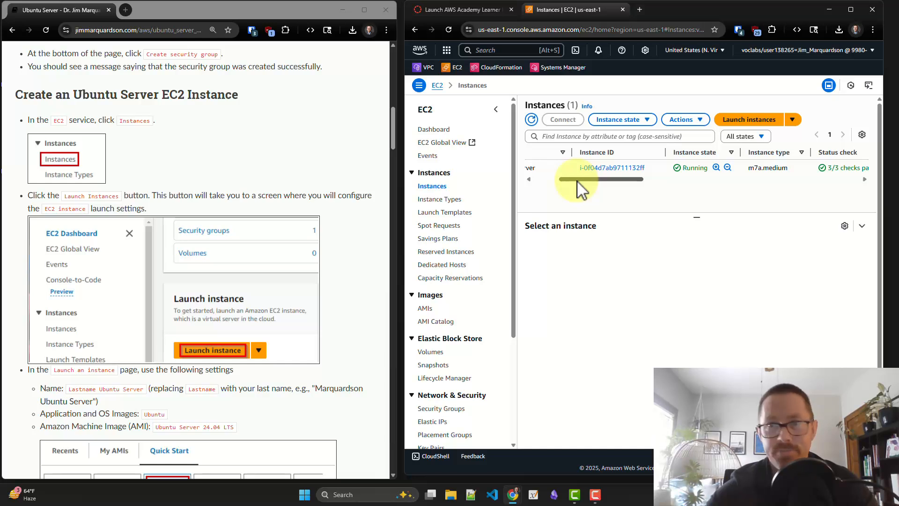
left_click_drag(577, 179, 543, 181)
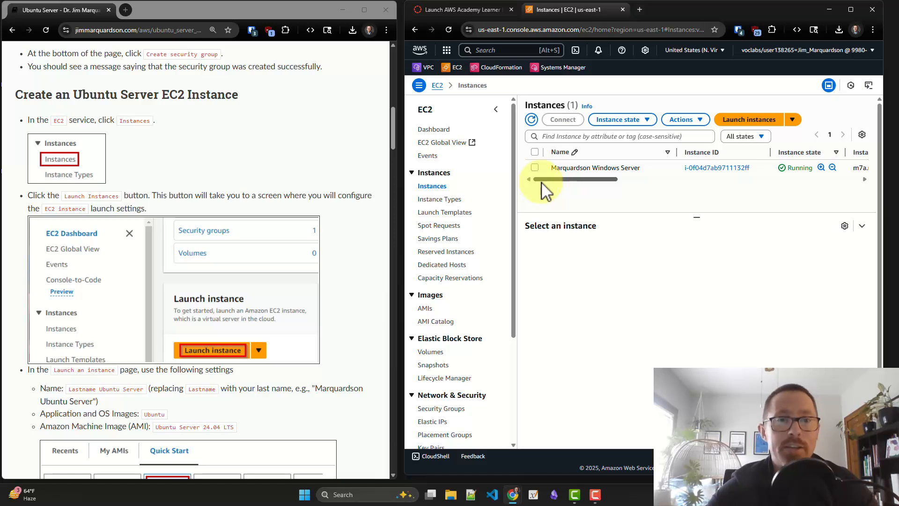
left_click(727, 123)
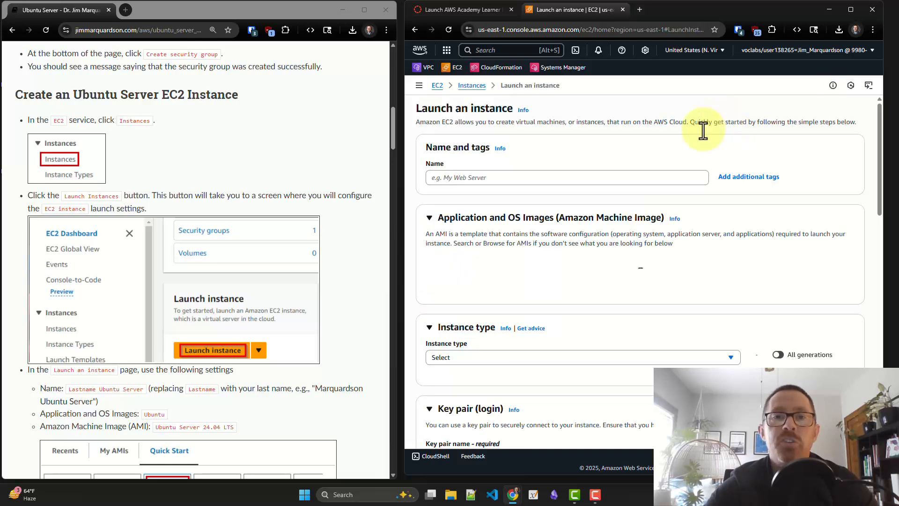
Name the new instance with the owner's last name followed by "Ubuntu Server"
scroll(254, 226, "down", 2)
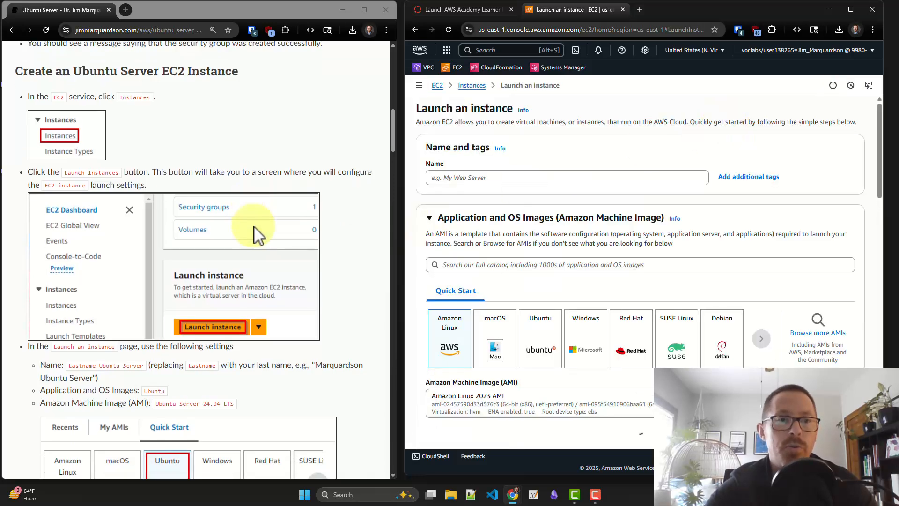
scroll(253, 226, "down", 3)
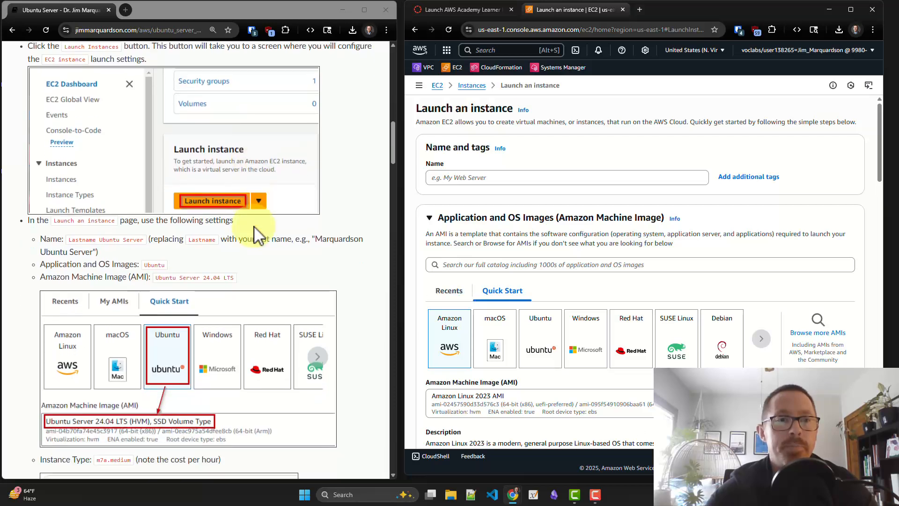
scroll(253, 226, "down", 2)
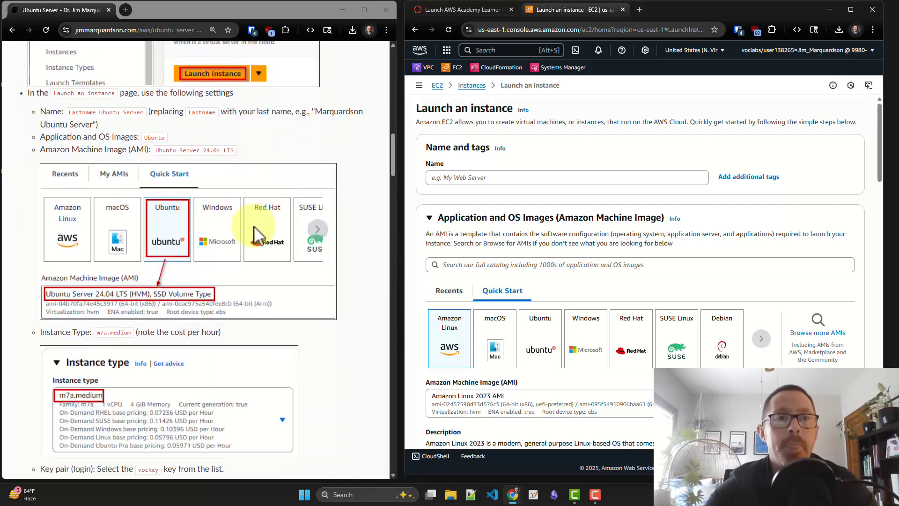
left_click(484, 173)
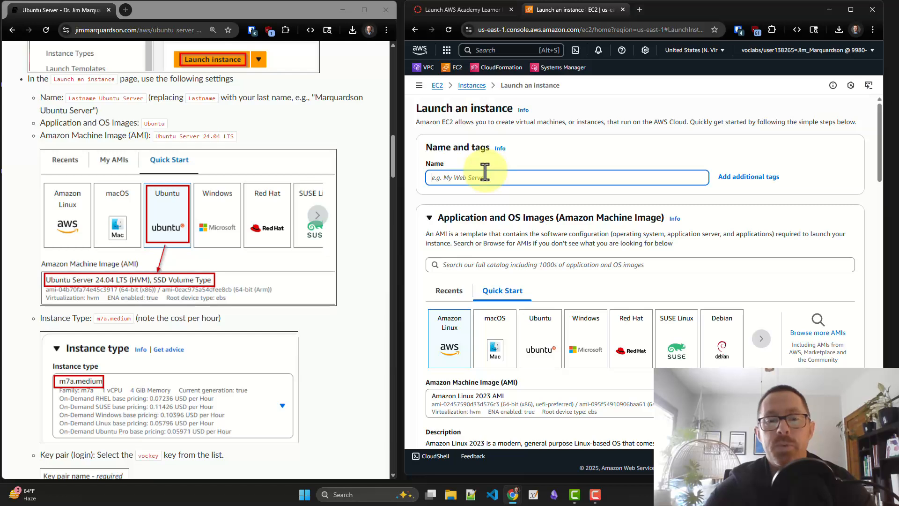
type("Marquardson")
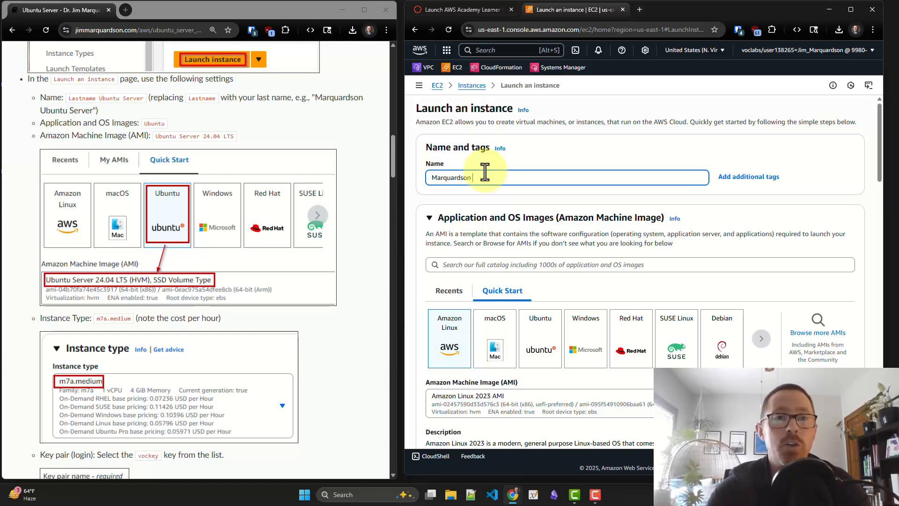
type(" Ubuntu")
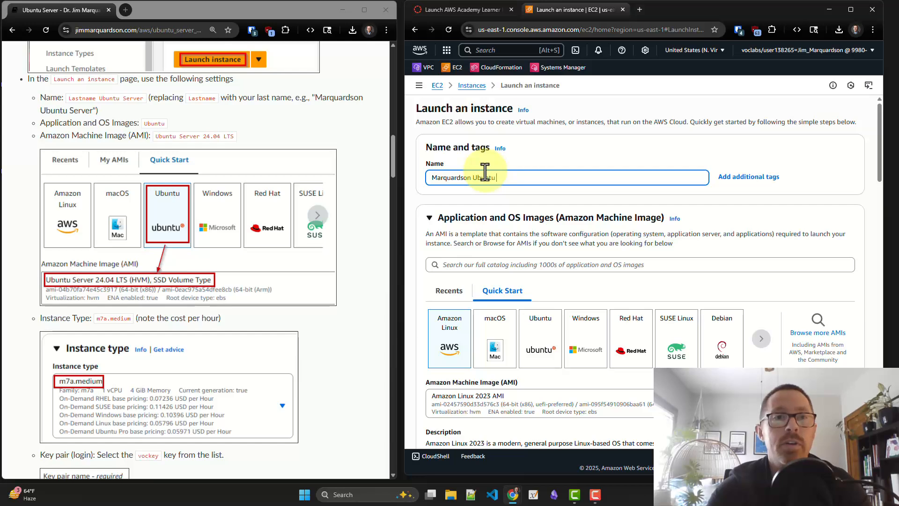
type(" Server")
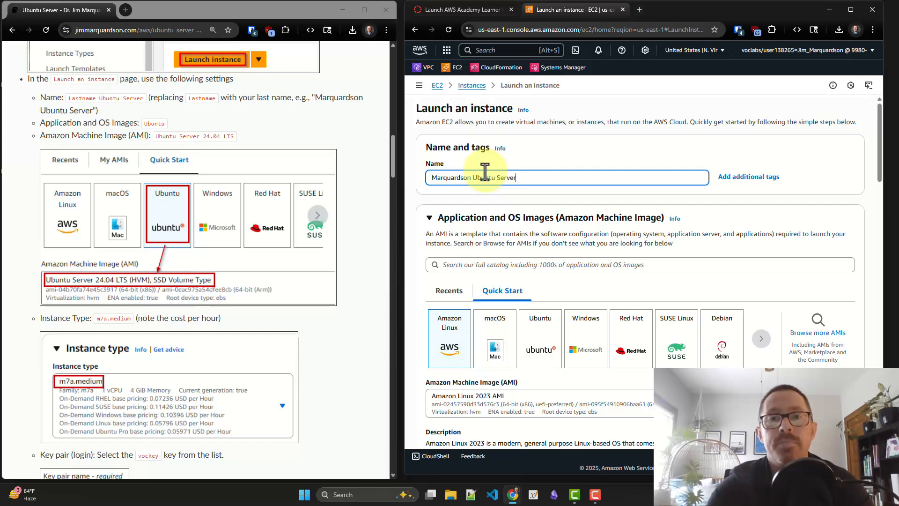
Choose the Ubuntu quick-start image for the instance, using Ubuntu Server 24.04 LTS (HVM), SSD Volume Type
scroll(485, 172, "down", 1)
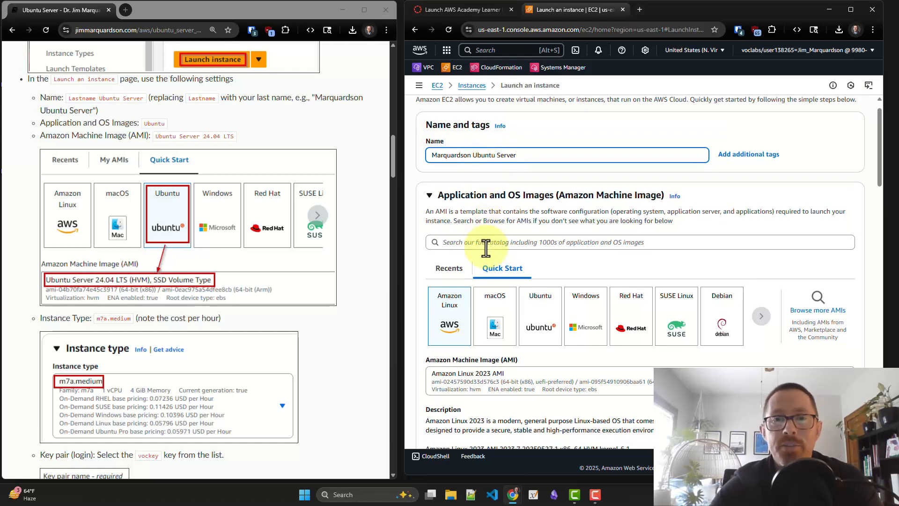
scroll(504, 279, "down", 1)
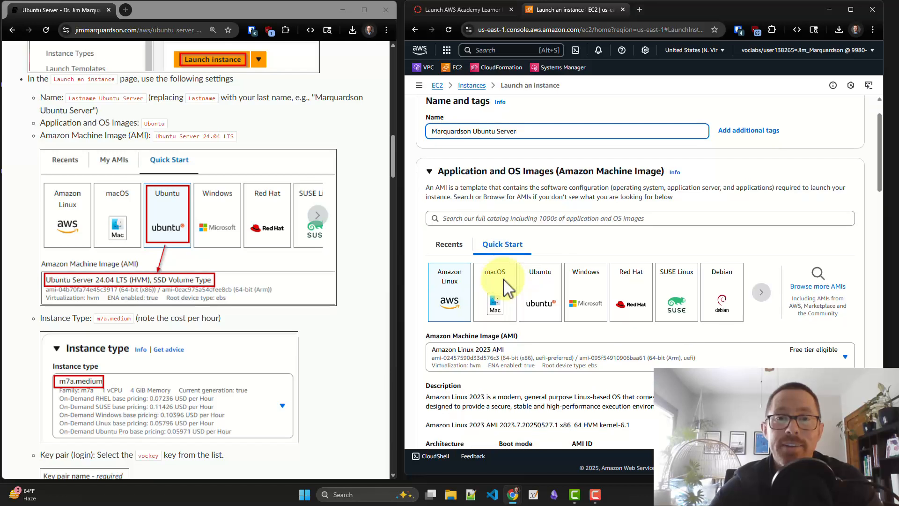
left_click(541, 287)
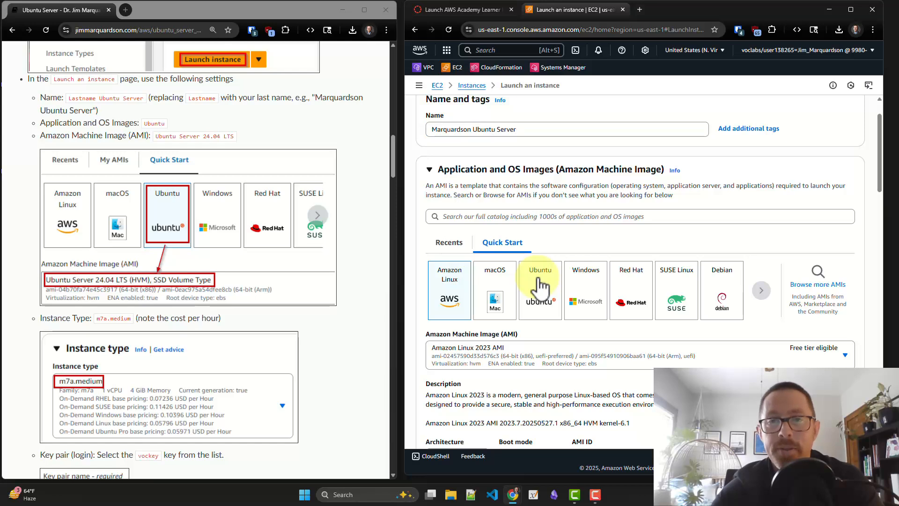
scroll(541, 286, "down", 1)
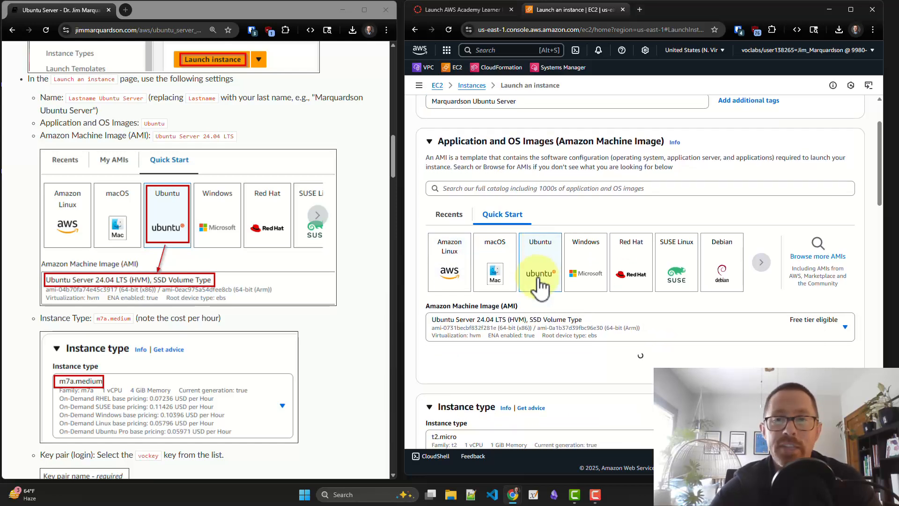
scroll(541, 286, "down", 2)
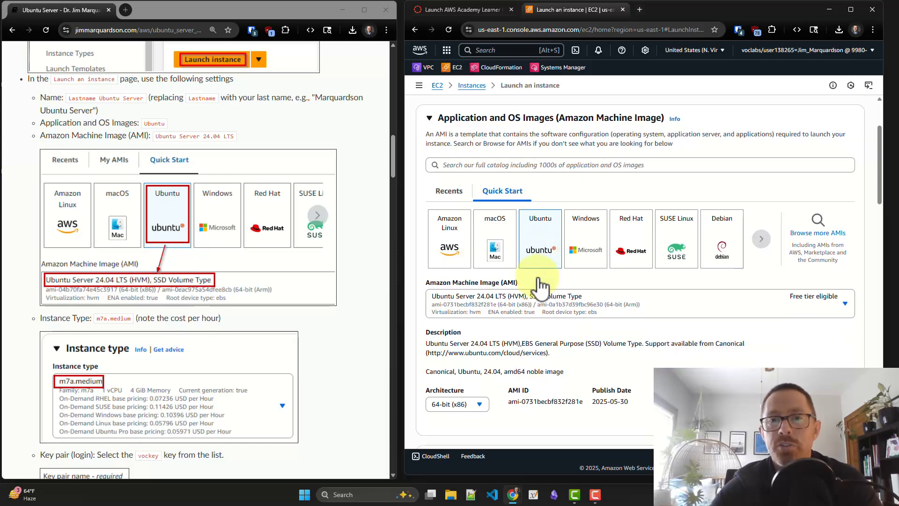
Set the instance type of the new Ubuntu server to m7a.medium
scroll(542, 287, "down", 1)
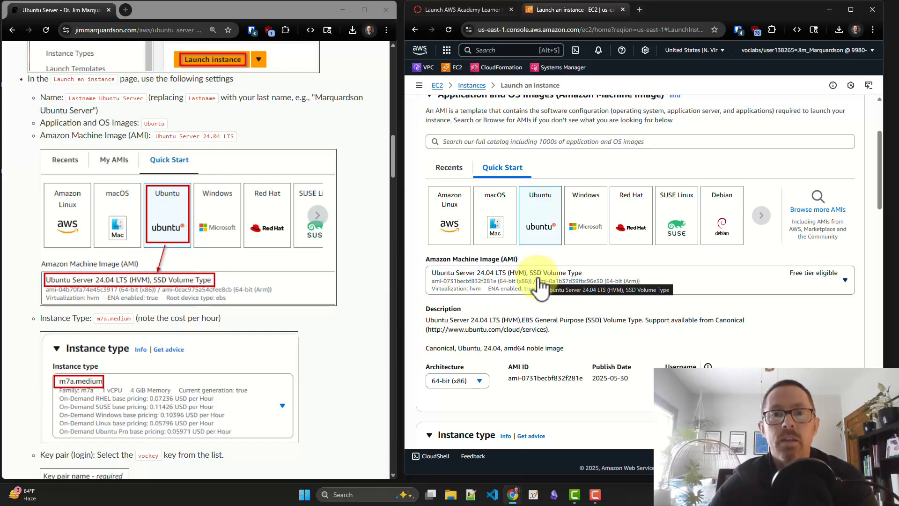
scroll(541, 286, "down", 1)
scroll(540, 286, "down", 1)
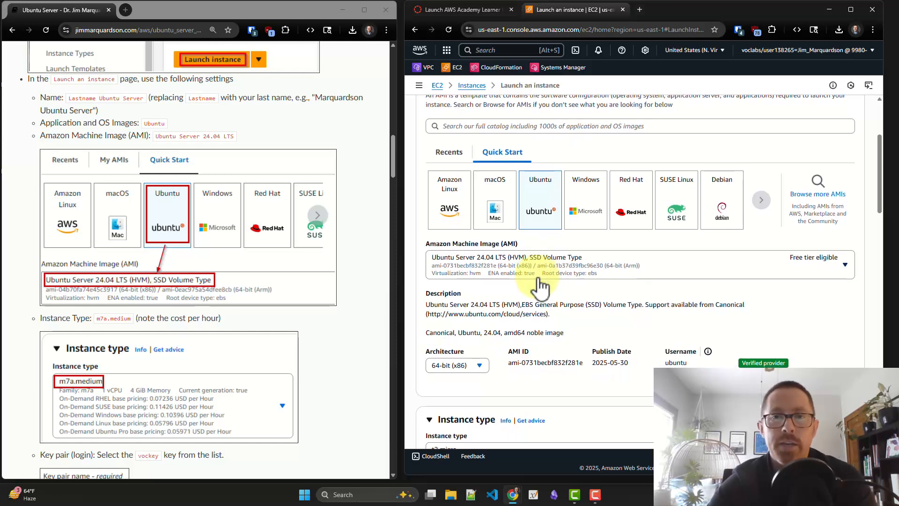
scroll(541, 287, "down", 1)
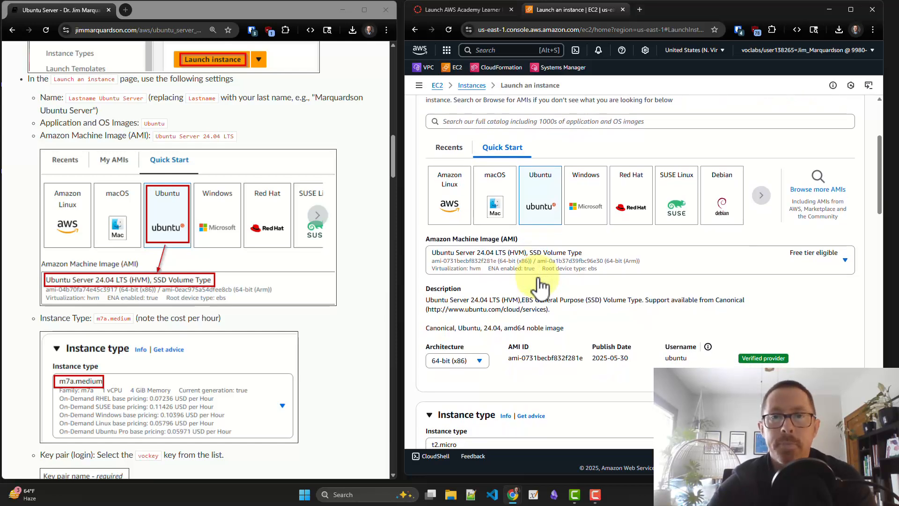
scroll(539, 285, "down", 1)
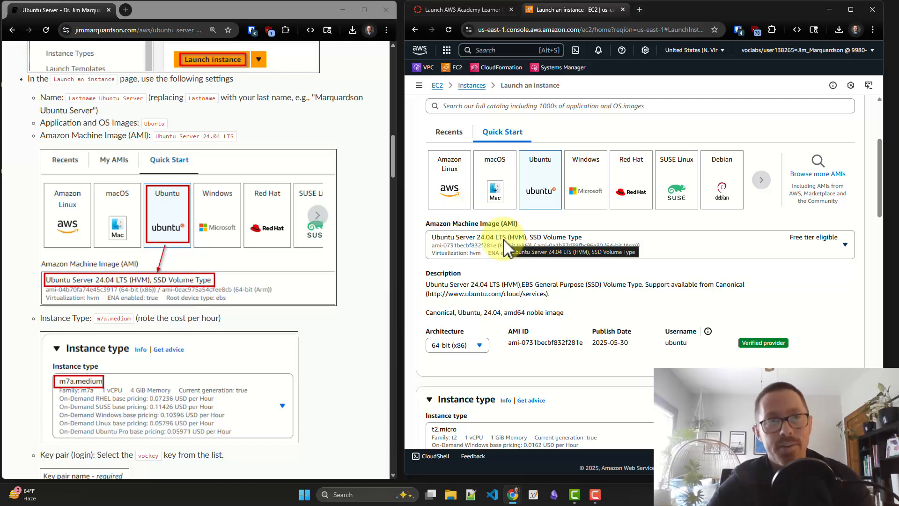
scroll(504, 239, "down", 1)
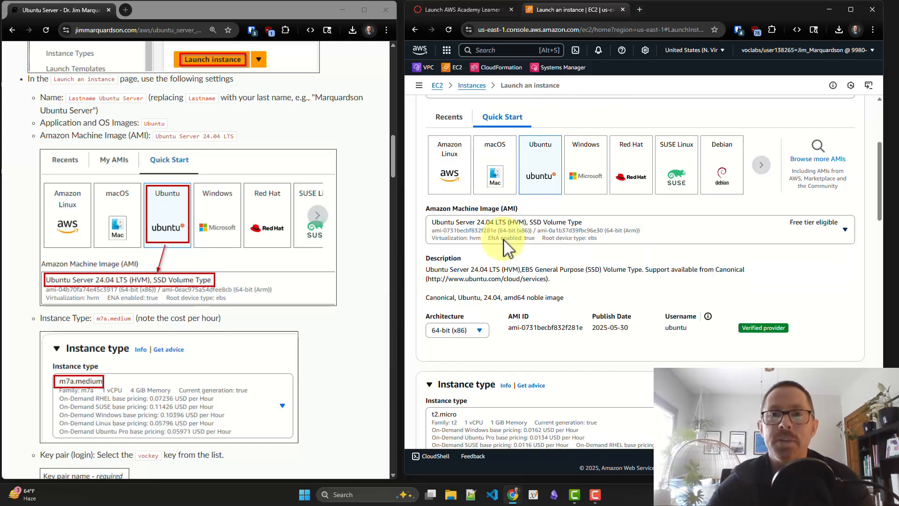
scroll(504, 239, "down", 1)
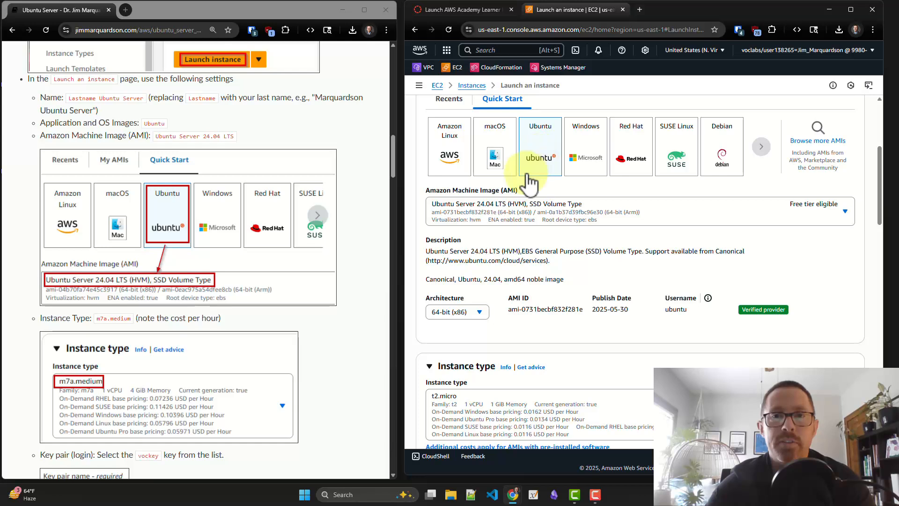
scroll(500, 222, "down", 1)
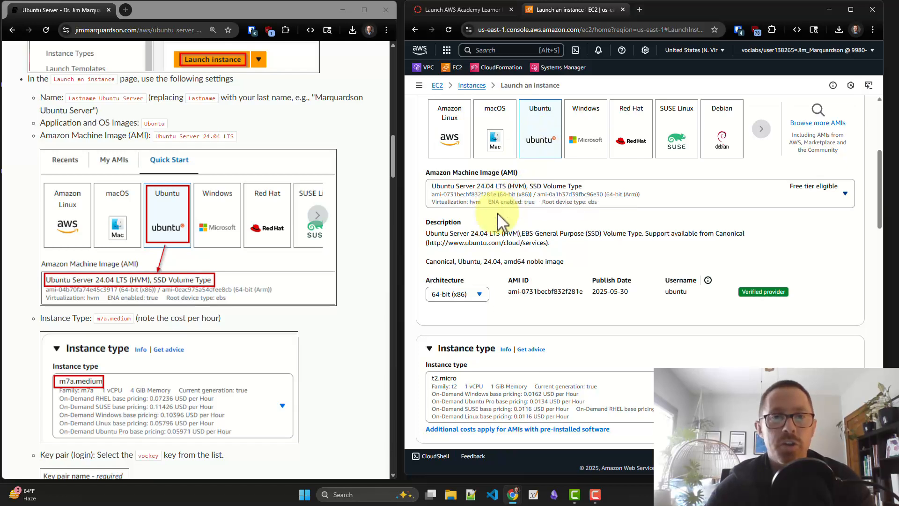
scroll(499, 221, "down", 6)
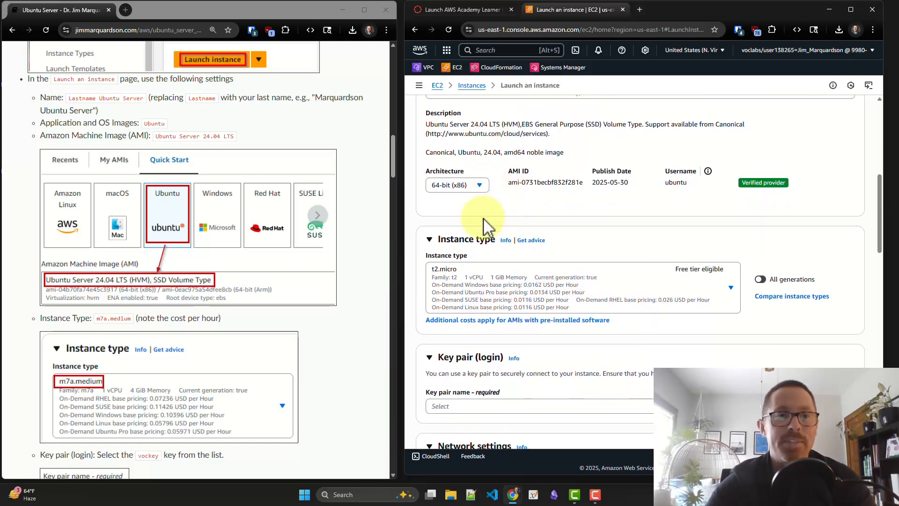
scroll(294, 276, "down", 3)
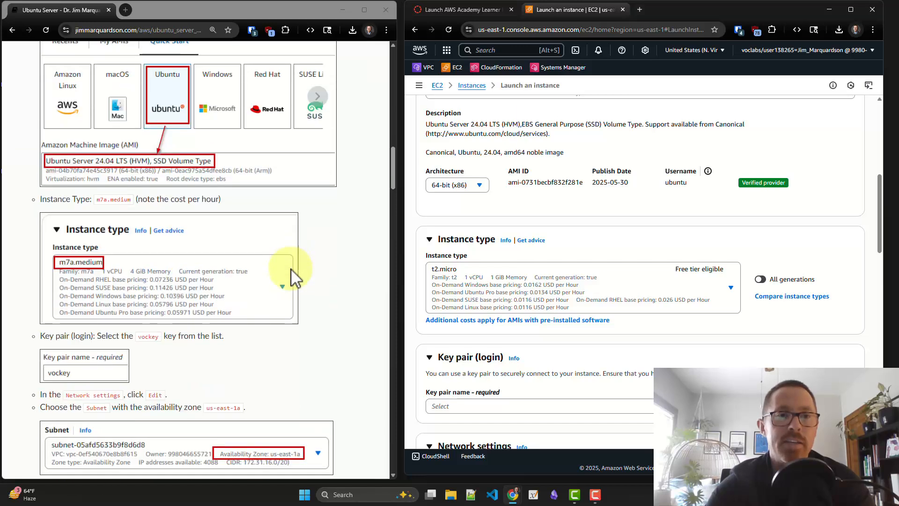
scroll(295, 274, "down", 2)
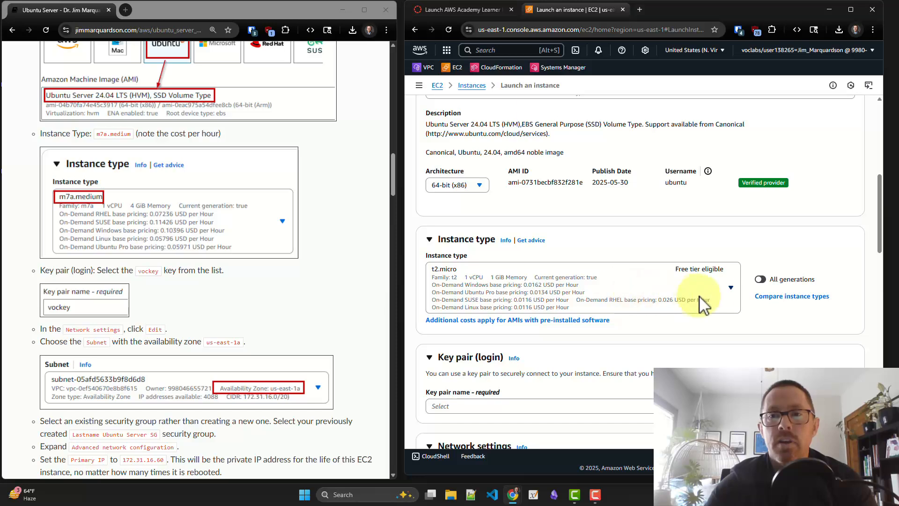
left_click(732, 291)
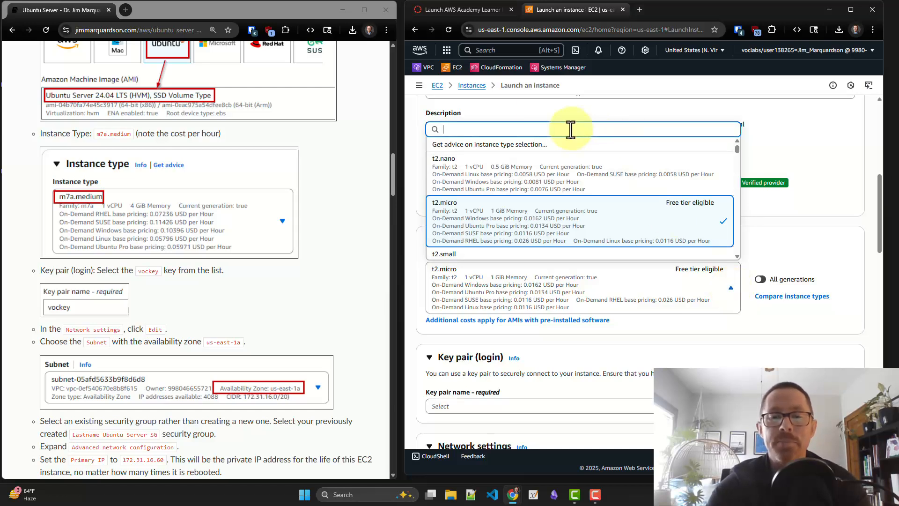
type("m7a")
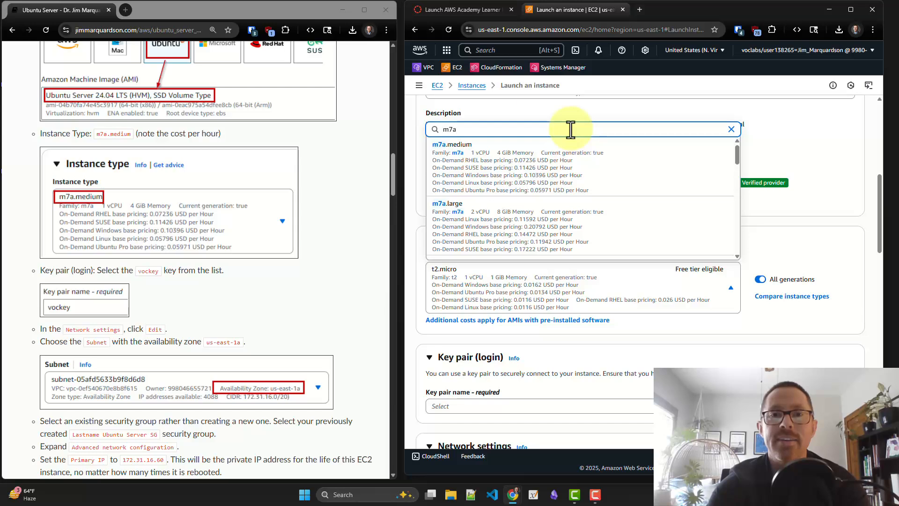
left_click(528, 173)
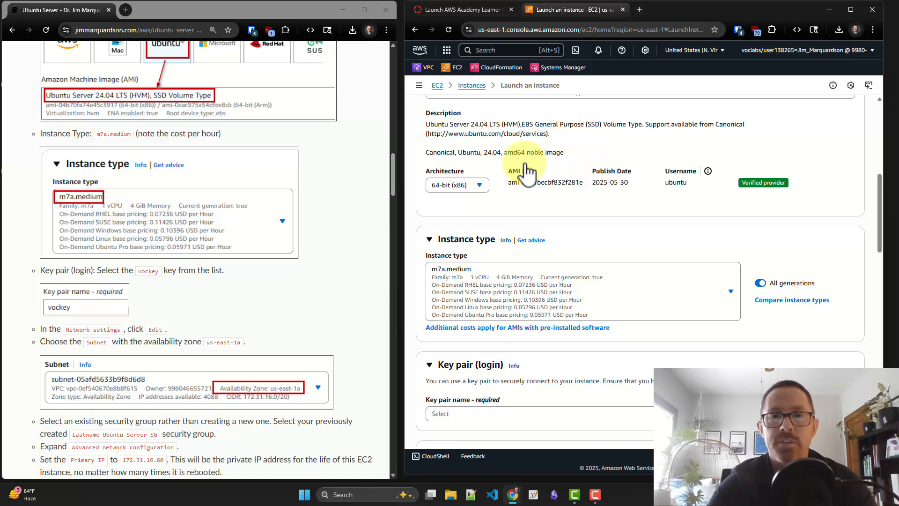
Assign the existing vockey key pair as the login key for the new instance
scroll(535, 189, "down", 1)
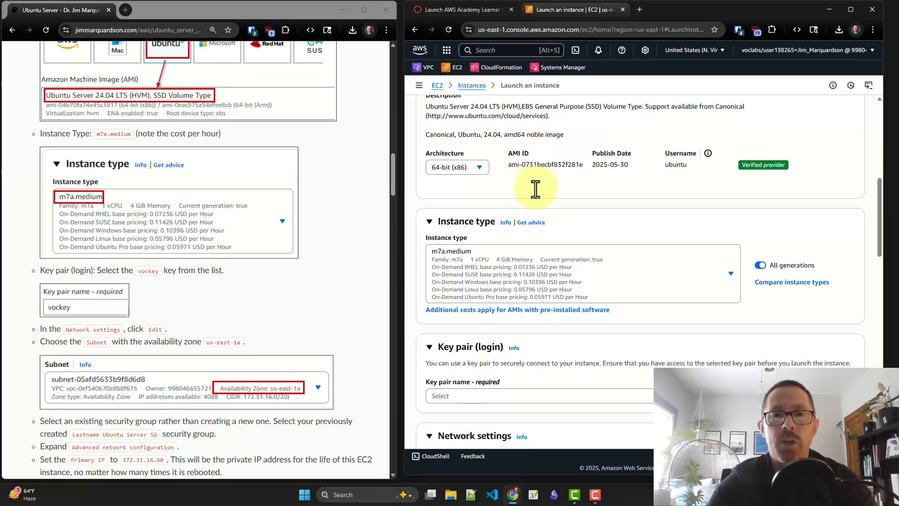
scroll(535, 189, "down", 2)
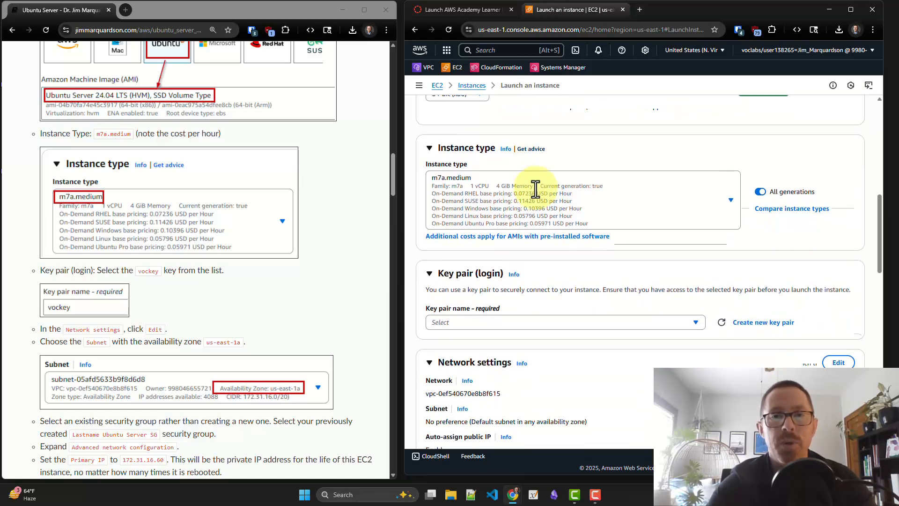
scroll(535, 189, "down", 2)
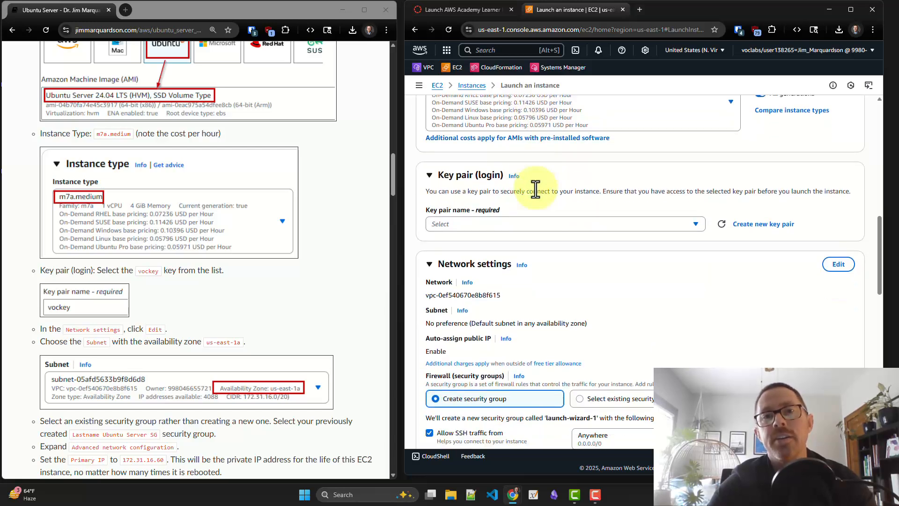
scroll(535, 189, "down", 1)
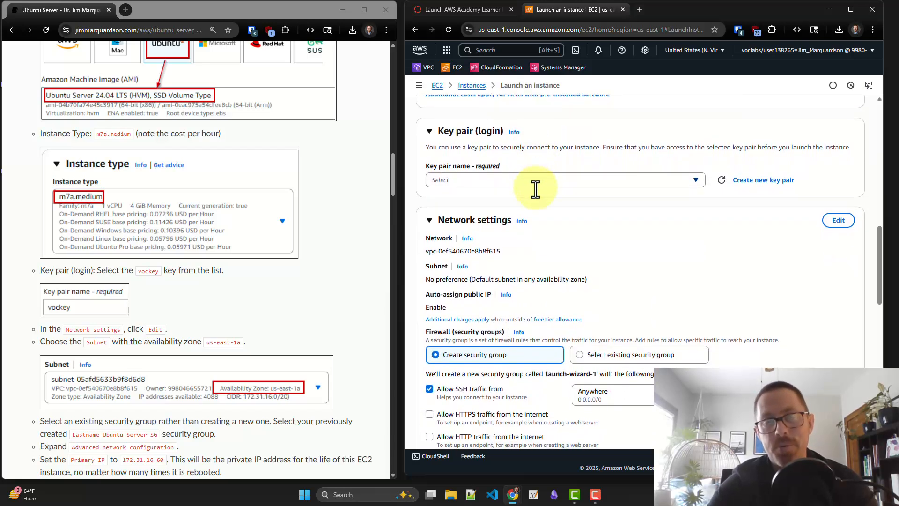
scroll(219, 246, "down", 3)
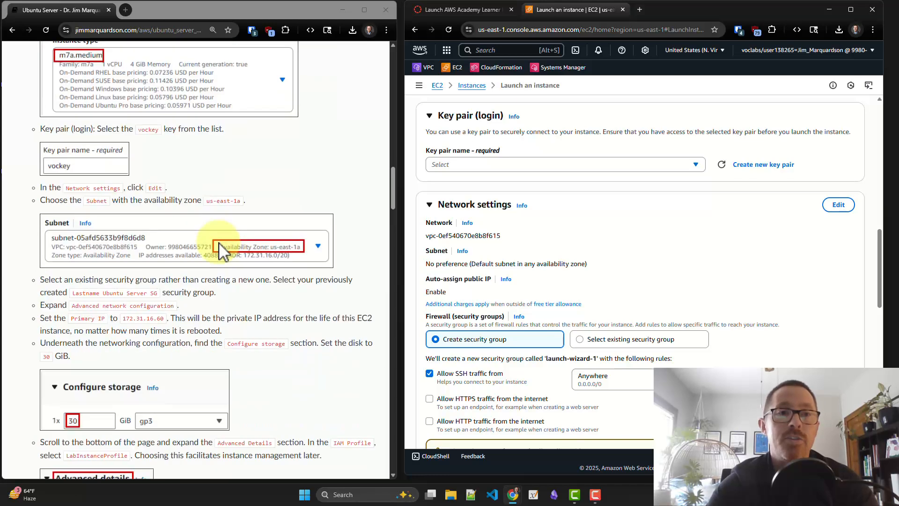
left_click(523, 166)
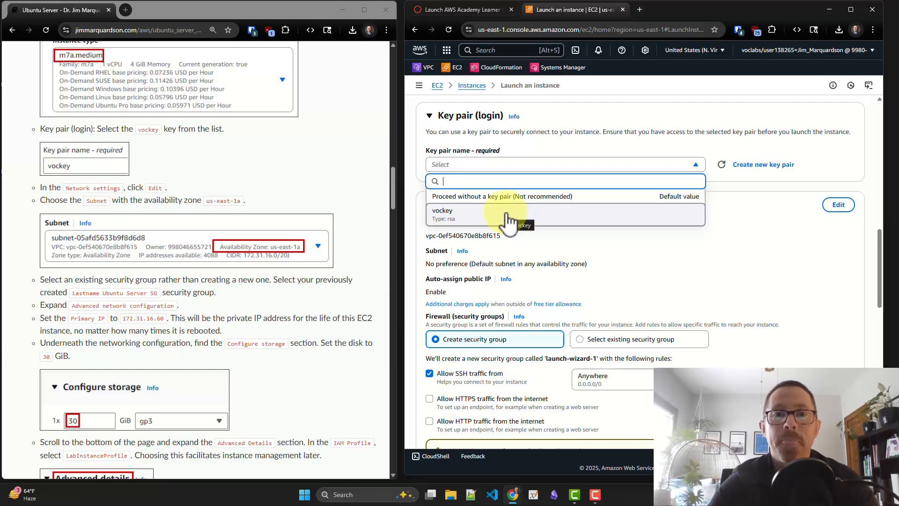
left_click(508, 222)
Edit the instance's network settings to use the subnet in availability zone us-east-1a
scroll(508, 222, "down", 2)
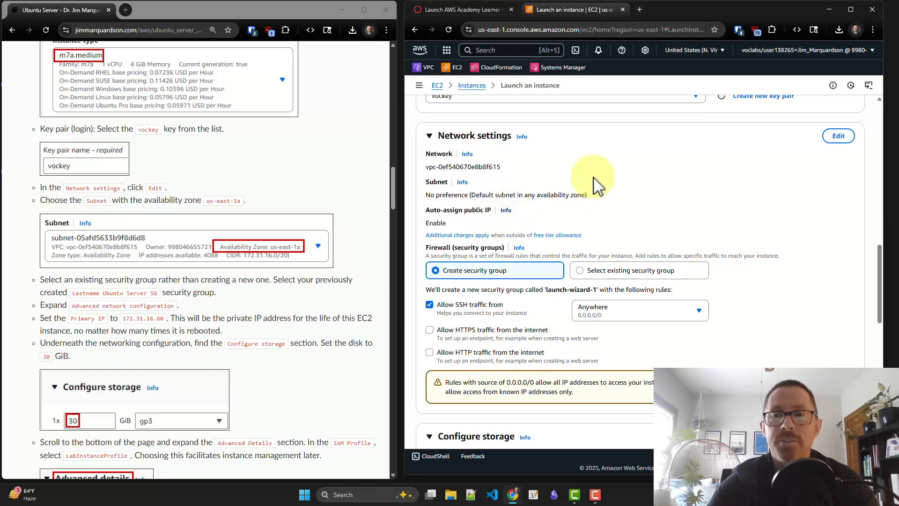
left_click(837, 137)
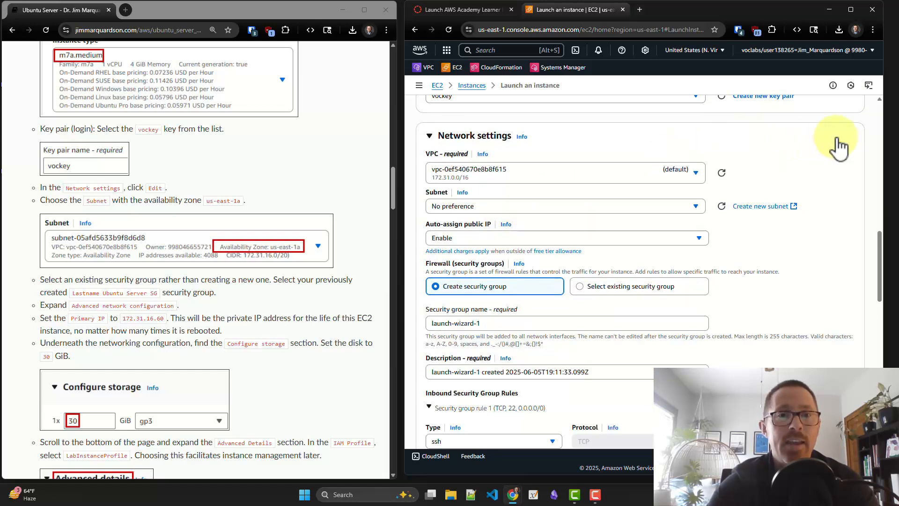
scroll(688, 203, "down", 1)
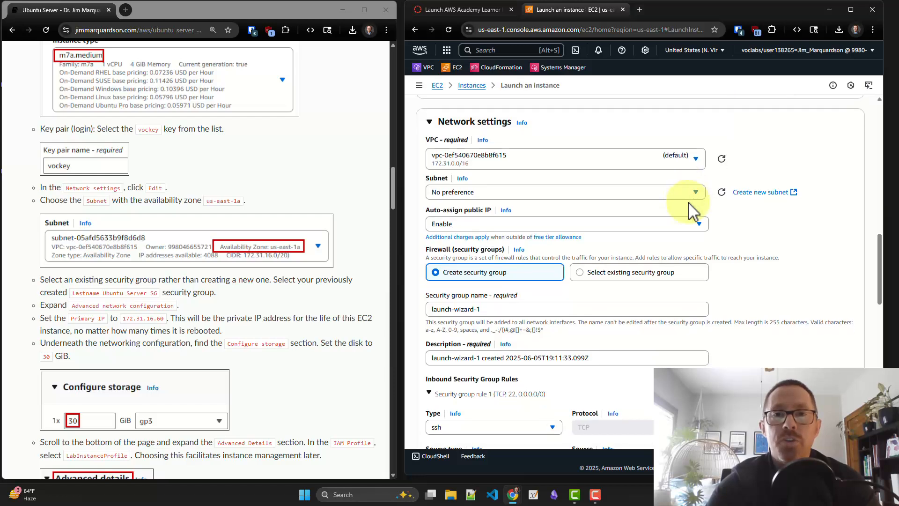
left_click(464, 191)
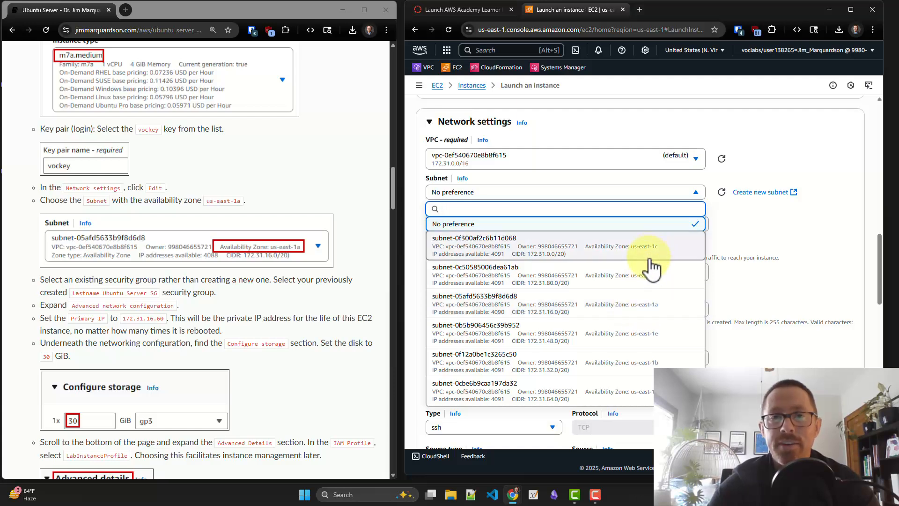
left_click(641, 310)
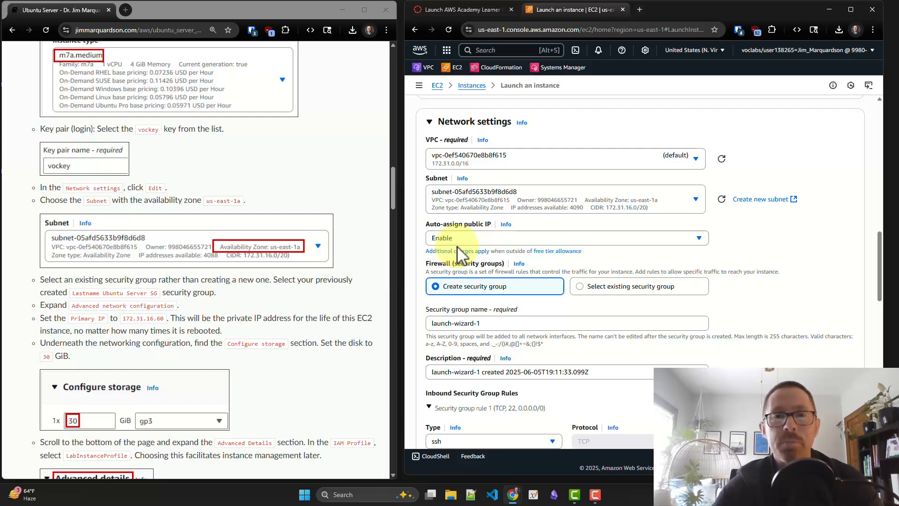
Switch the firewall to an existing security group and assign the previously created Ubuntu Server SG
scroll(457, 247, "down", 2)
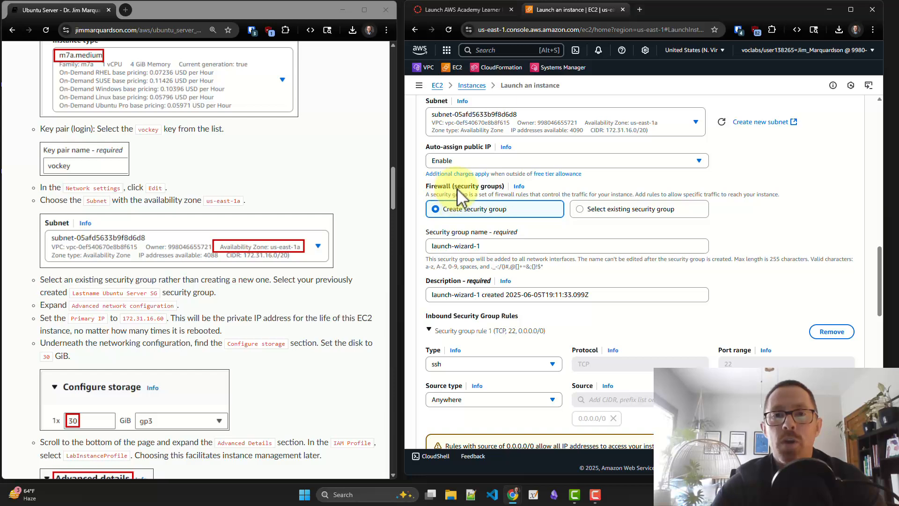
left_click(582, 209)
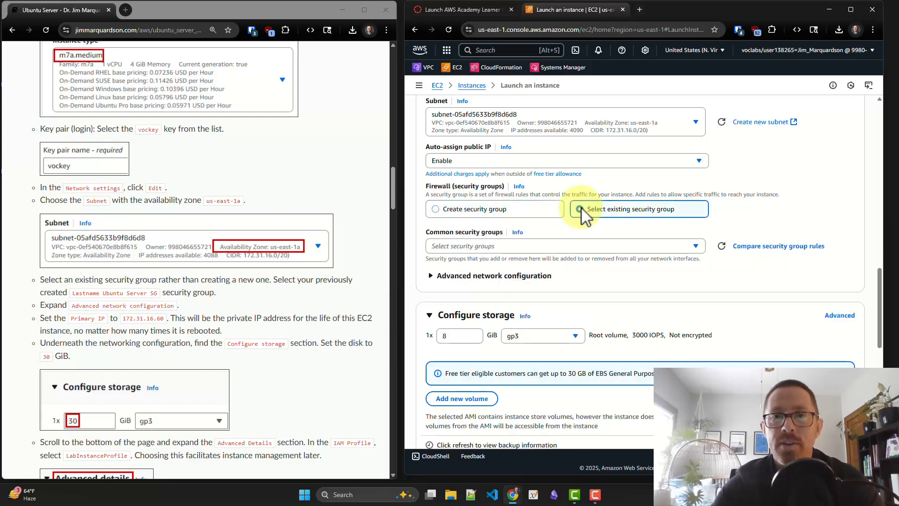
left_click(560, 247)
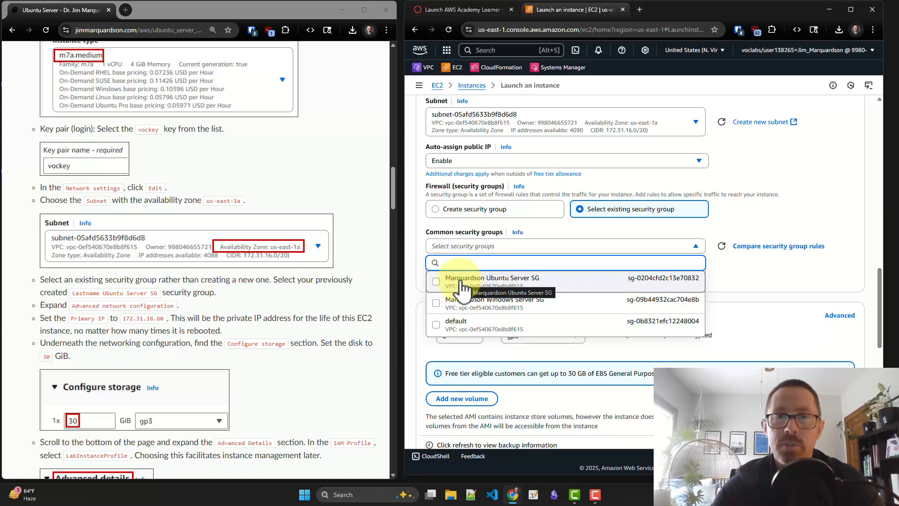
left_click(436, 282)
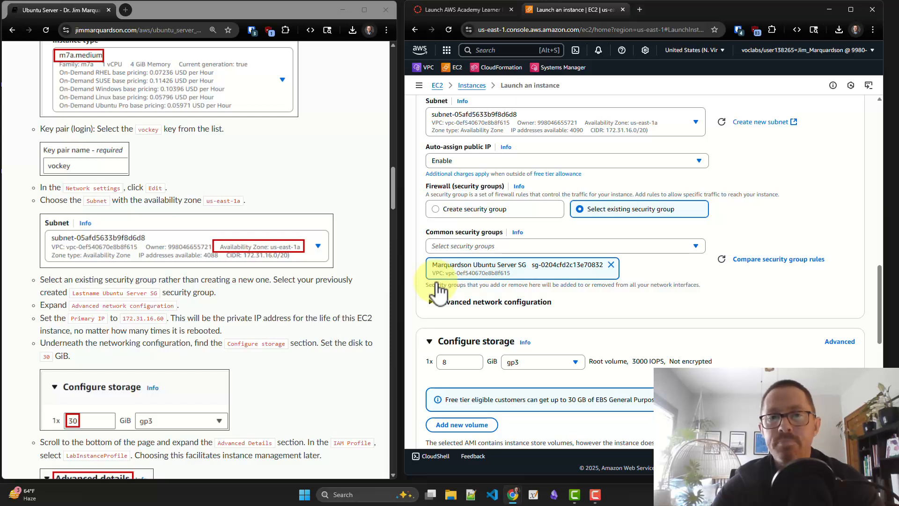
Expand the advanced network configuration and set the network interface's primary IP to 172.31.16.60
scroll(436, 290, "down", 1)
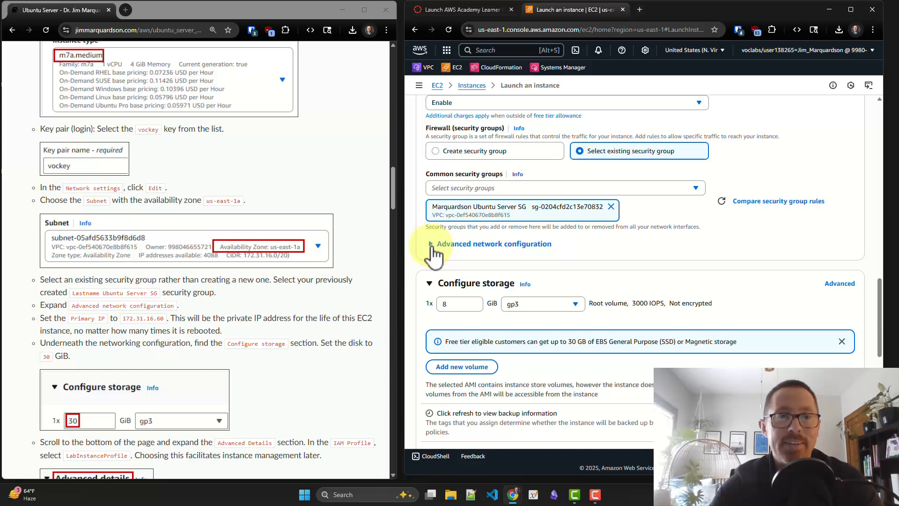
left_click(433, 248)
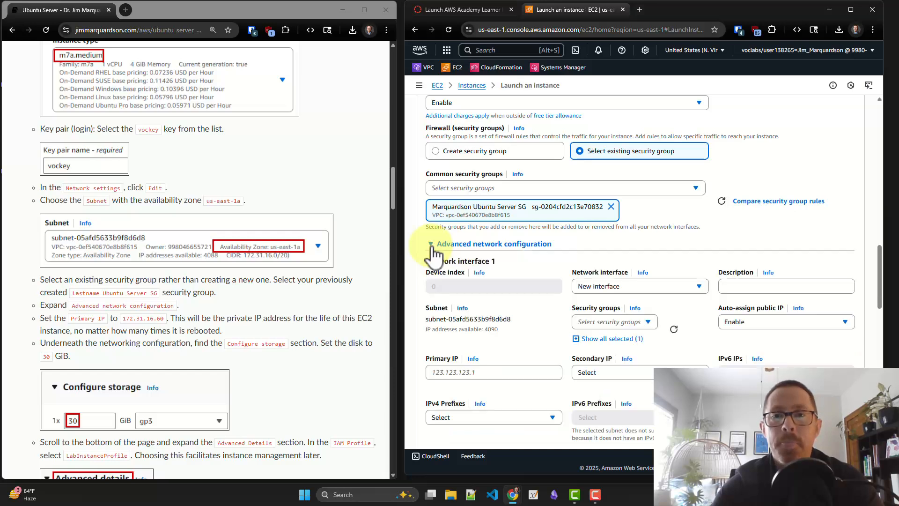
scroll(434, 253, "down", 3)
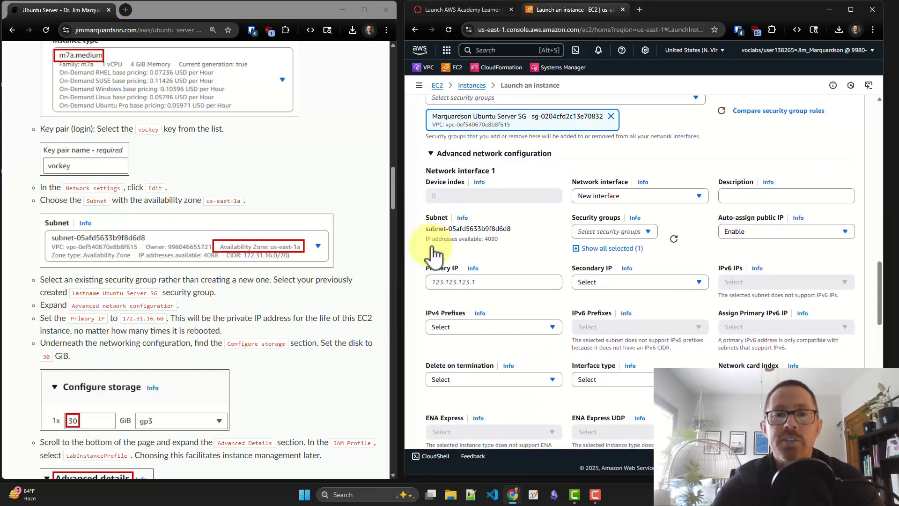
left_click(450, 283)
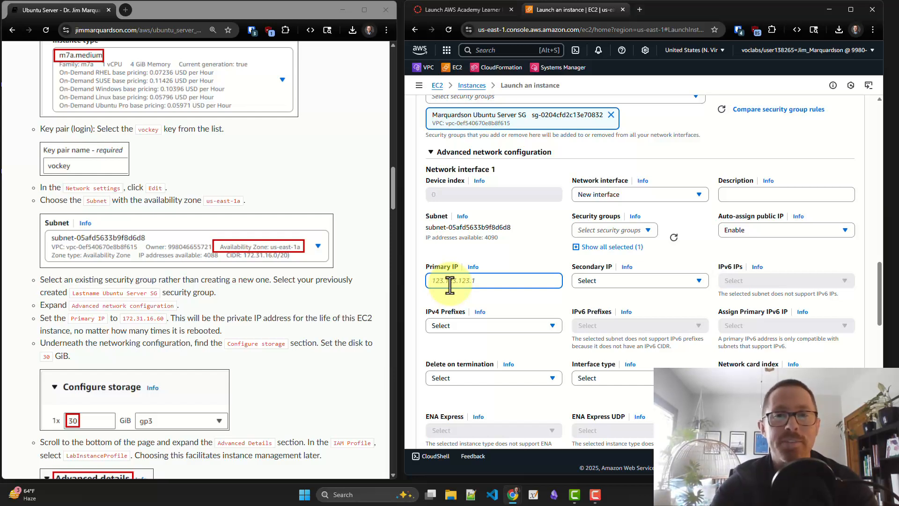
type("17")
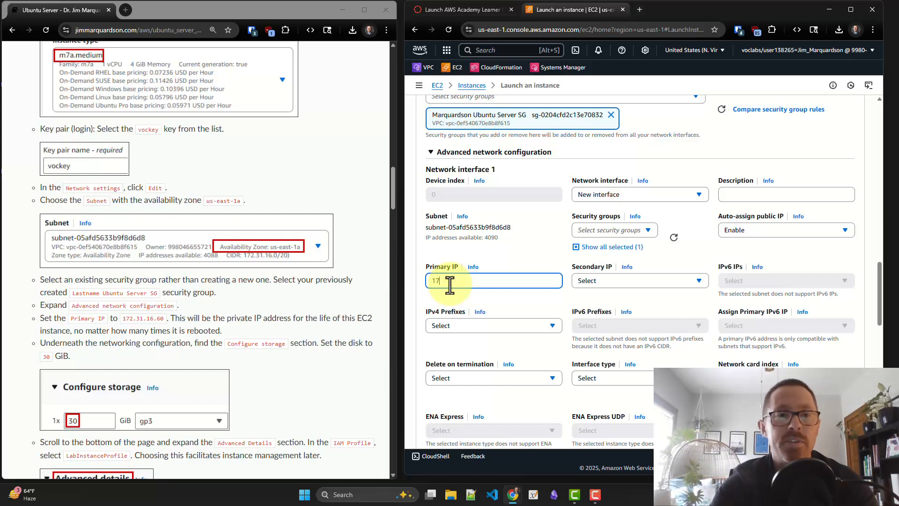
type("2.")
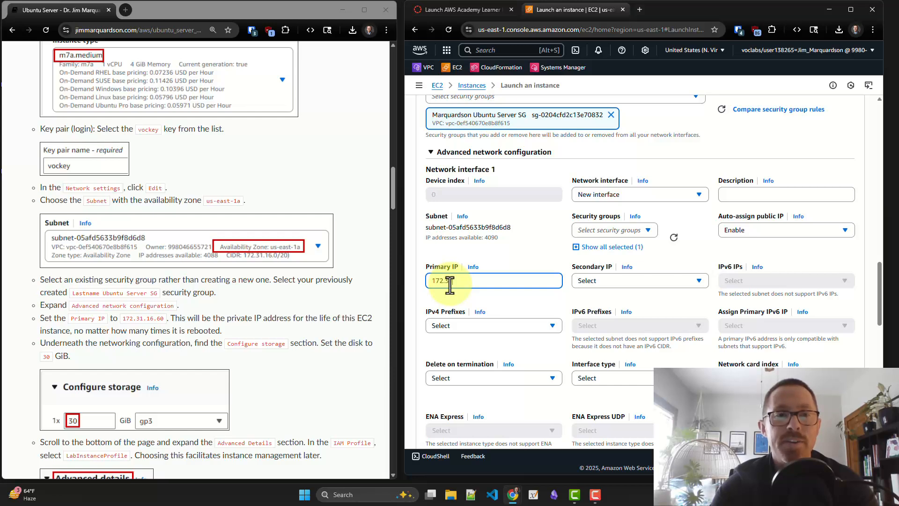
type("31.16")
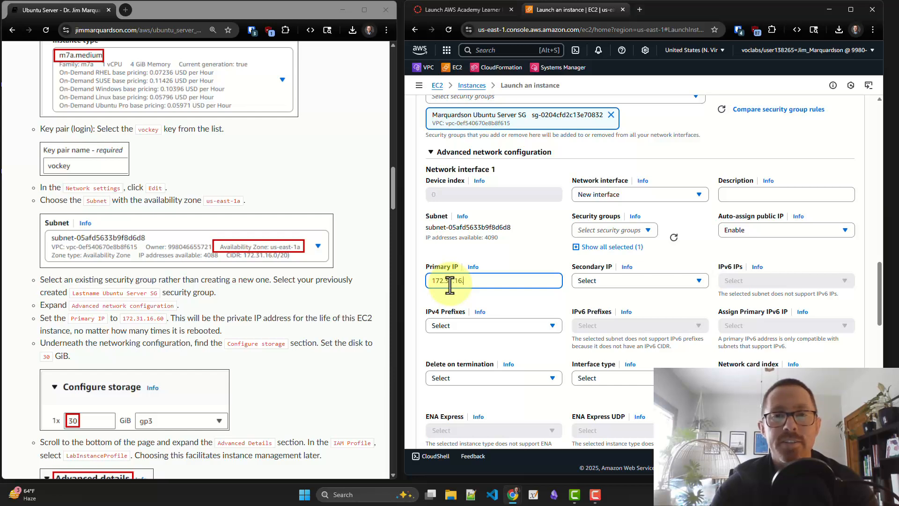
type(".60")
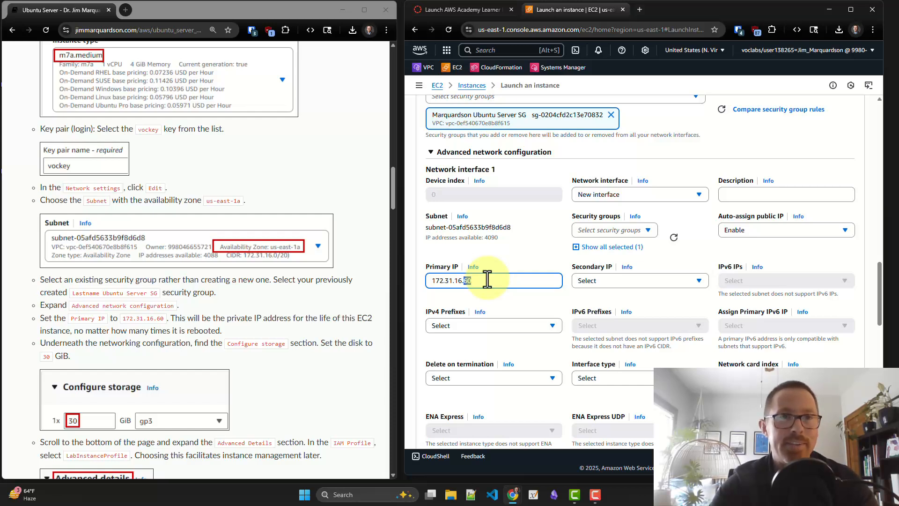
left_click(415, 295)
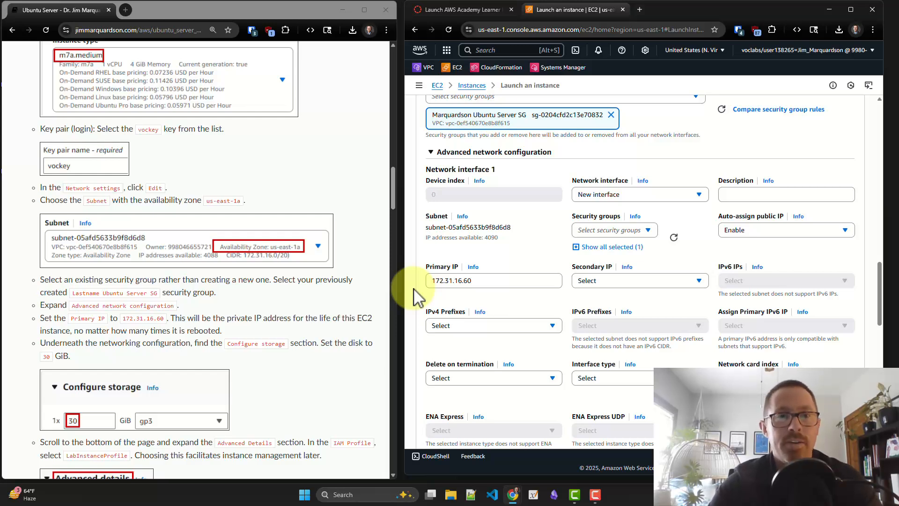
Set the root volume size to 30 GiB in the storage configuration
scroll(414, 295, "down", 3)
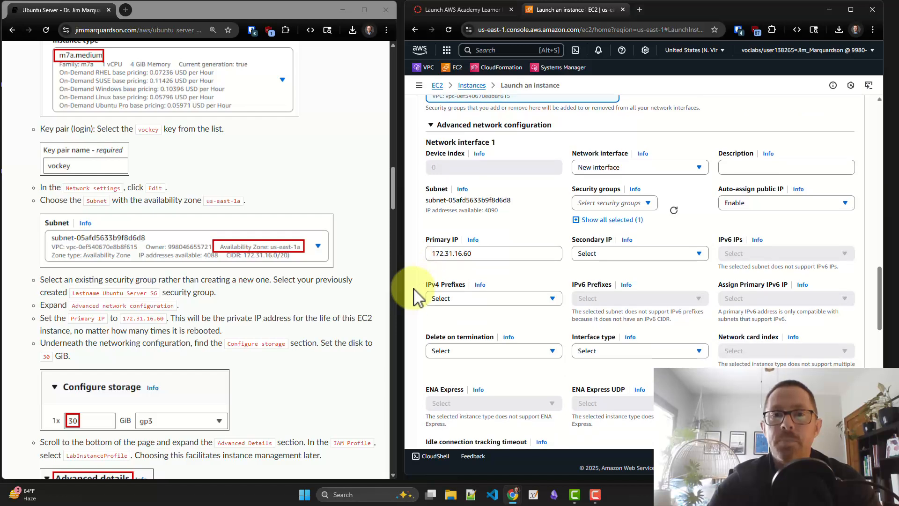
scroll(414, 295, "down", 2)
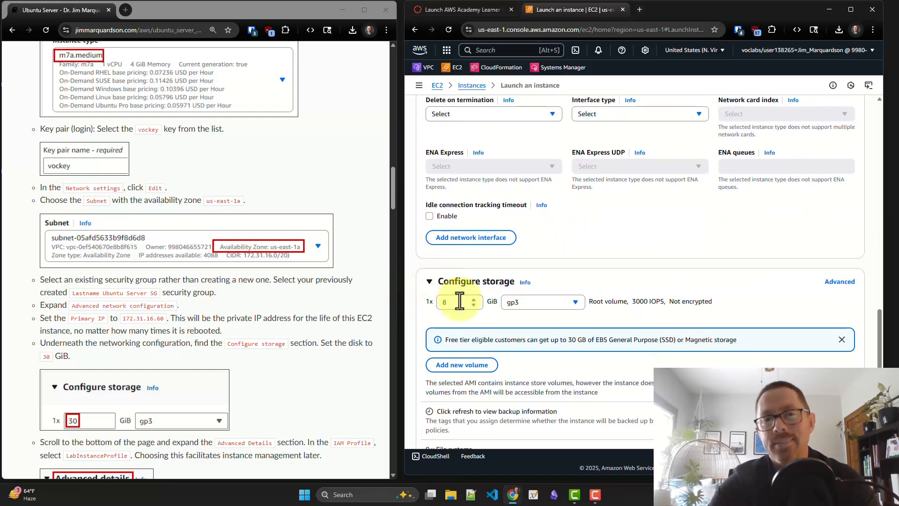
left_click(460, 300)
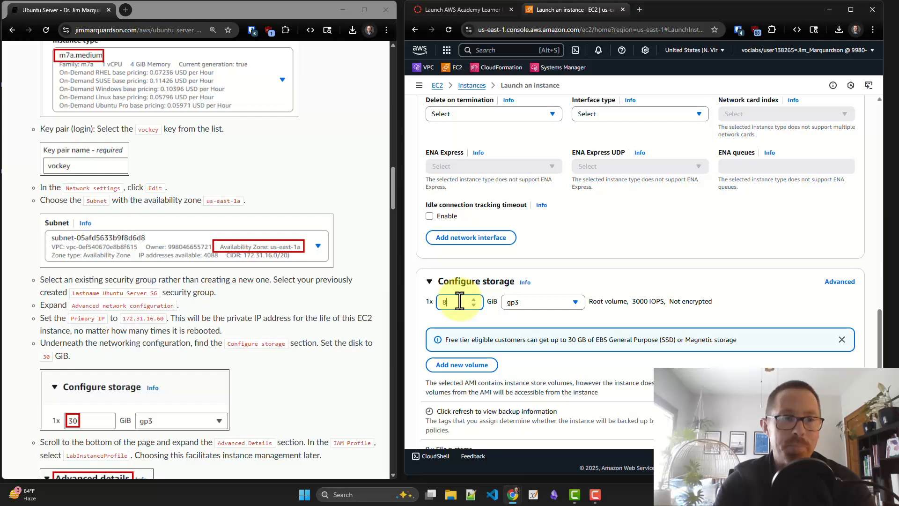
type("3")
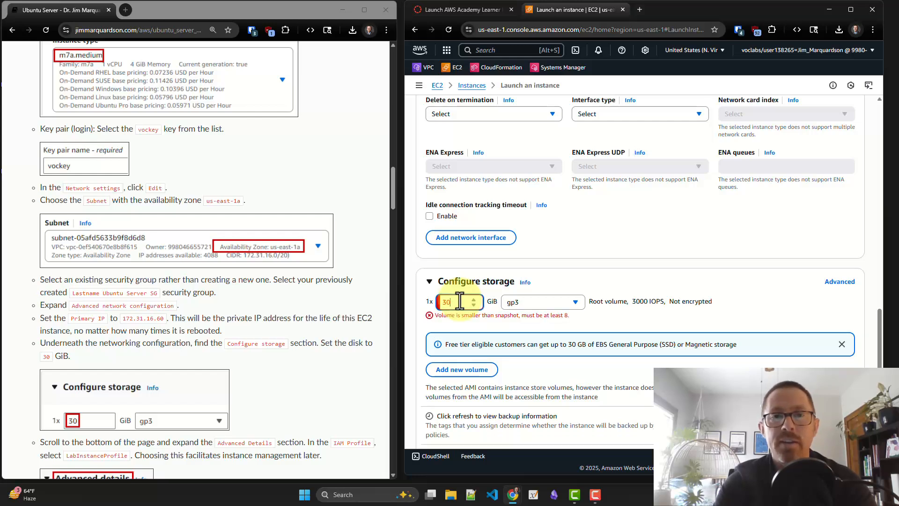
type("0")
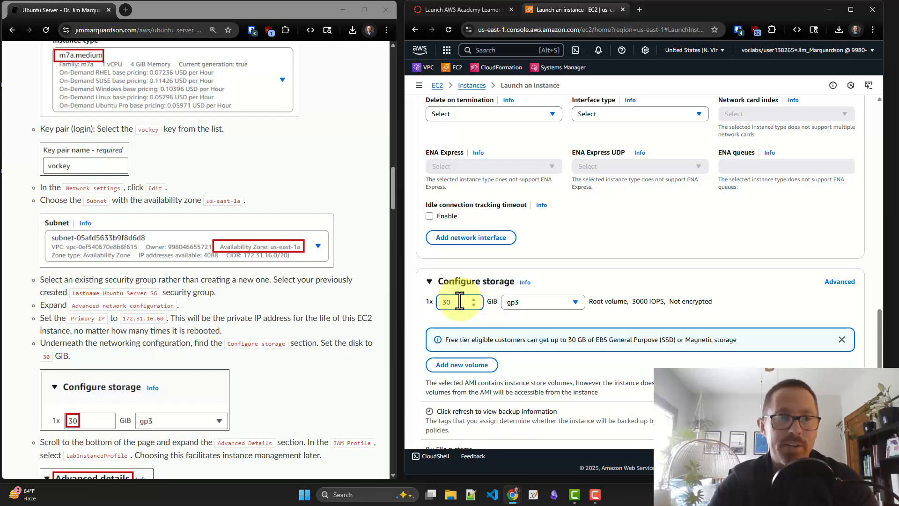
Expand the instance's advanced details and choose LabInstanceProfile as the IAM instance profile
scroll(280, 330, "down", 2)
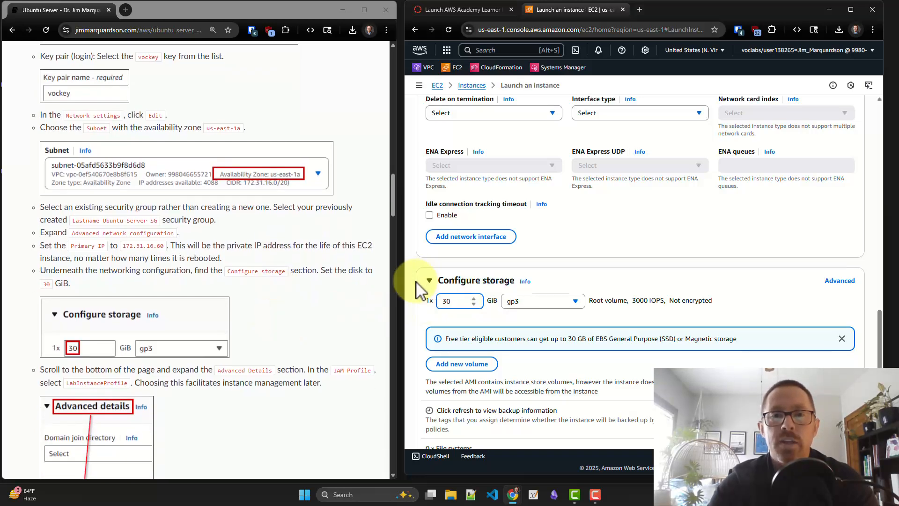
scroll(418, 290, "down", 3)
scroll(418, 290, "down", 2)
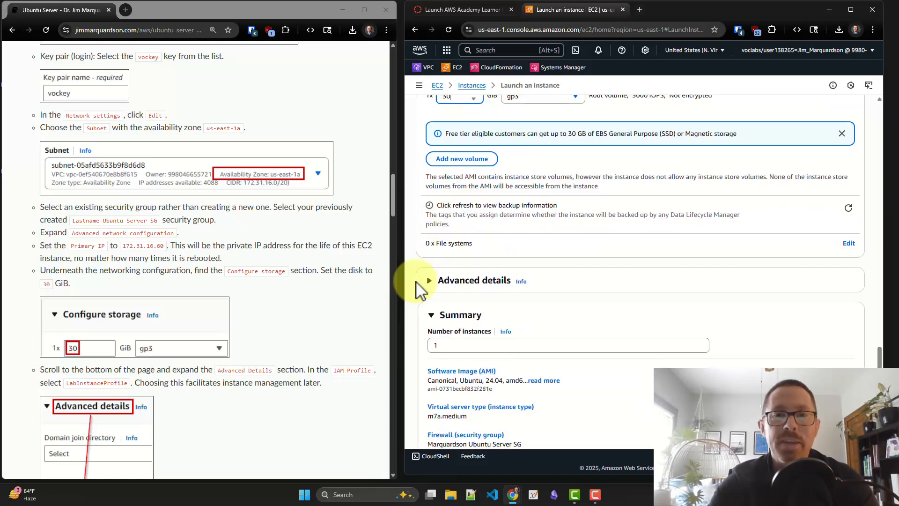
left_click(429, 280)
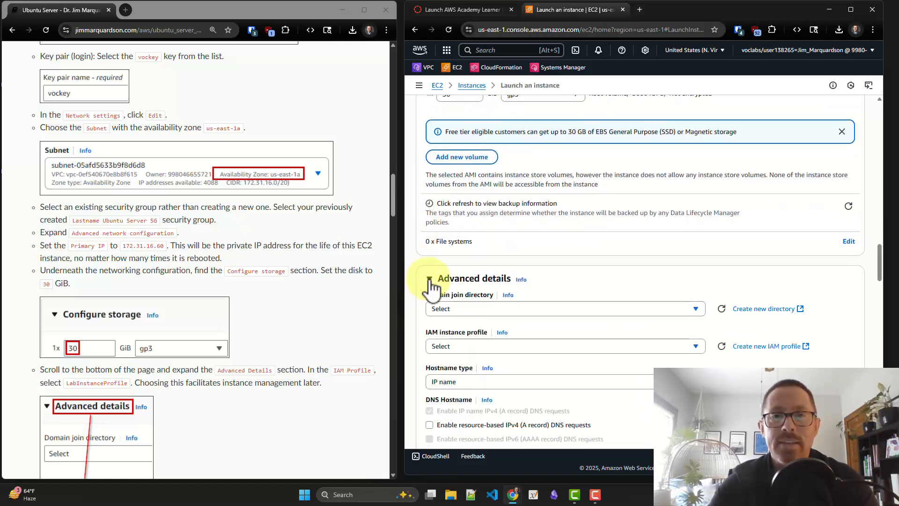
scroll(428, 280, "down", 1)
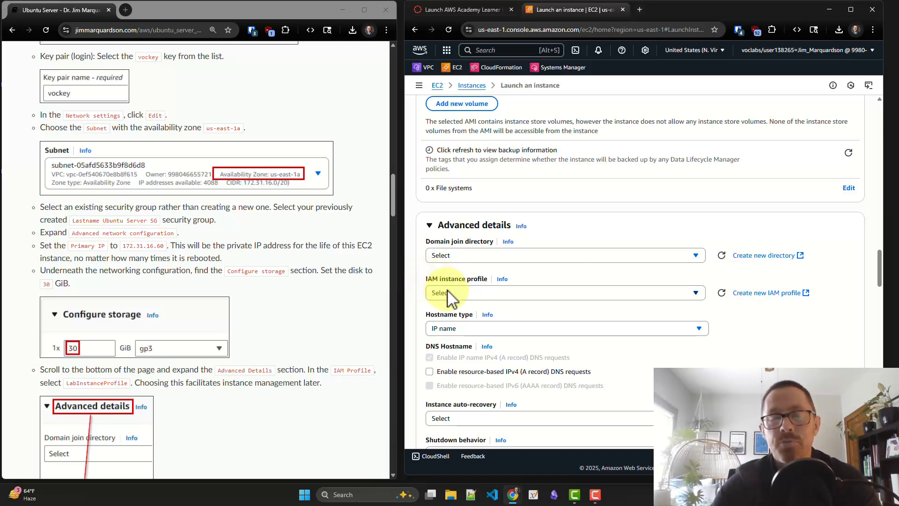
left_click(448, 291)
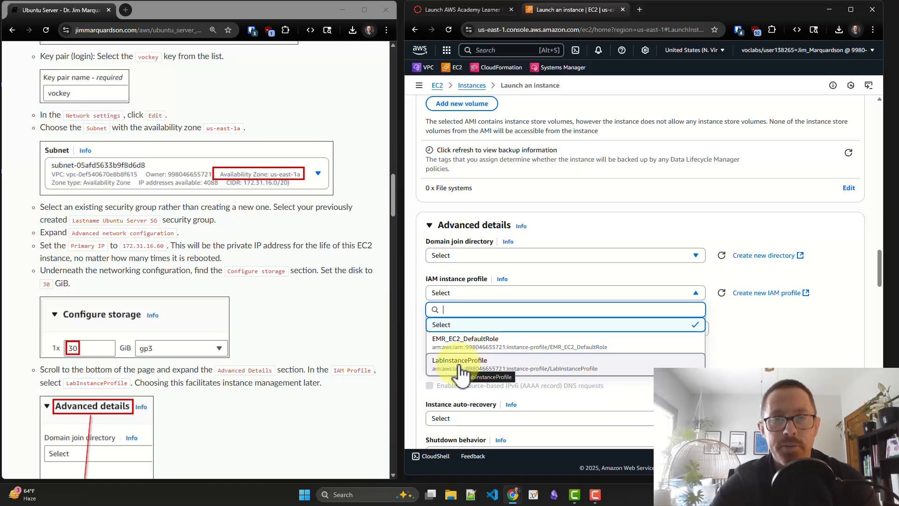
left_click(461, 363)
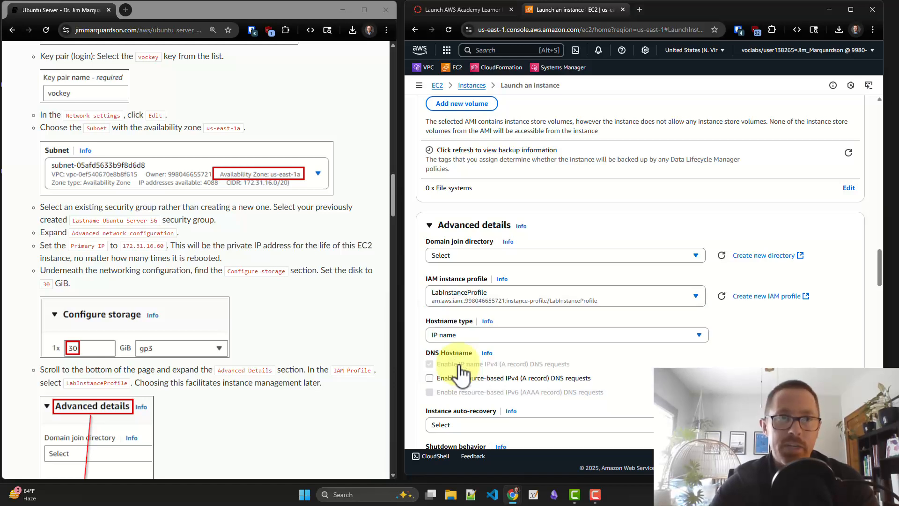
Review the launch instructions and check the instance's name, Ubuntu image, instance type and key pair on the launch form
scroll(263, 370, "down", 4)
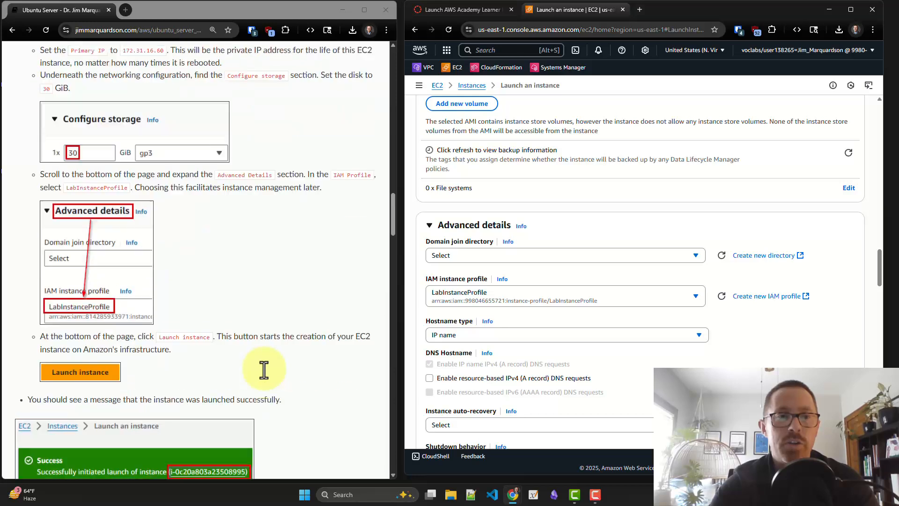
scroll(264, 370, "down", 1)
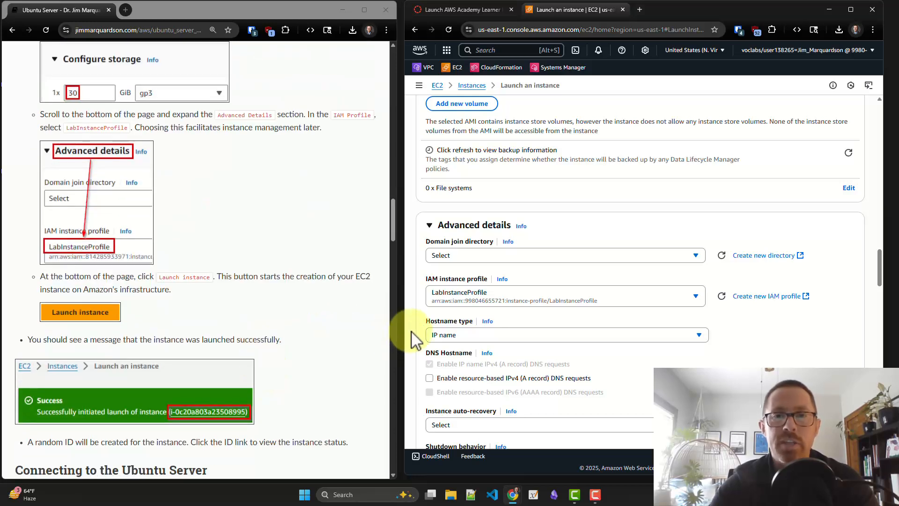
scroll(415, 338, "up", 20)
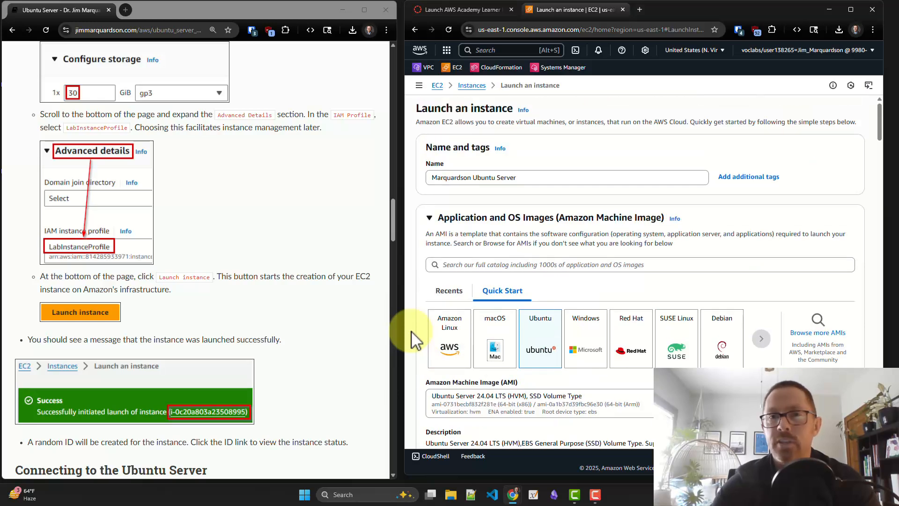
scroll(412, 339, "down", 1)
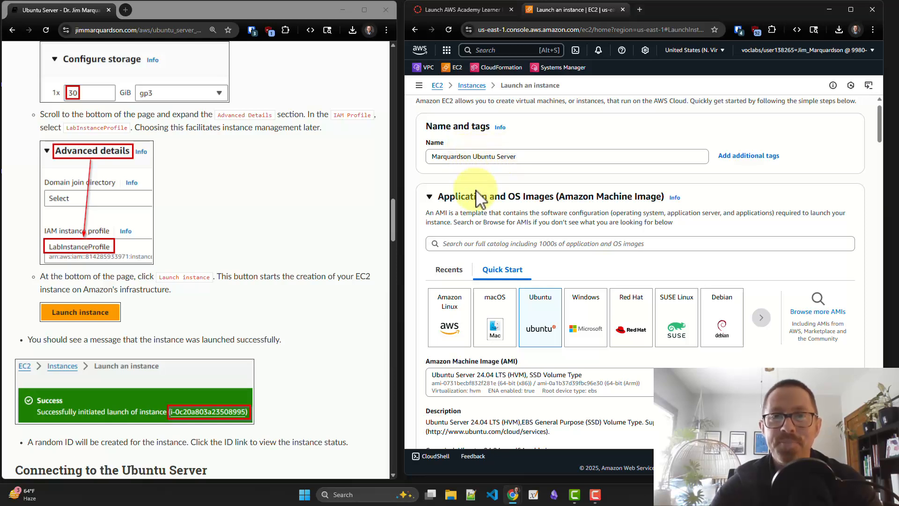
scroll(476, 190, "down", 1)
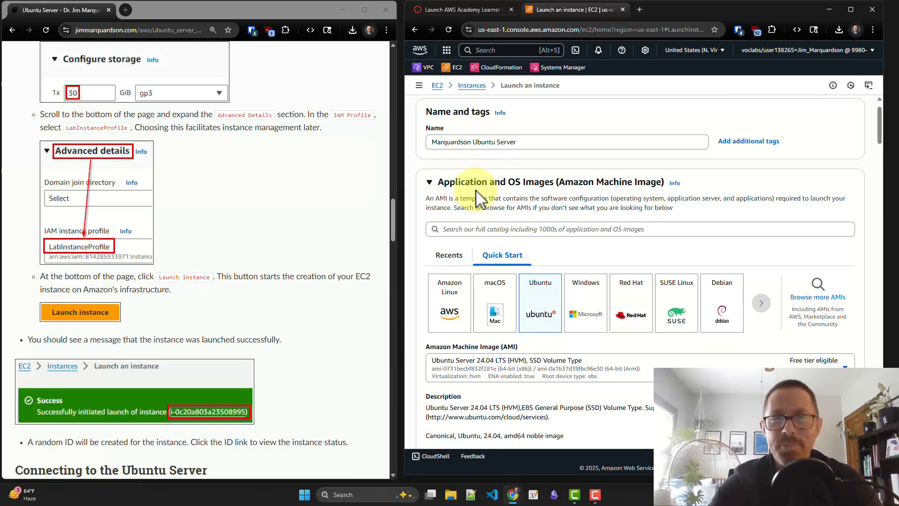
scroll(476, 196, "down", 2)
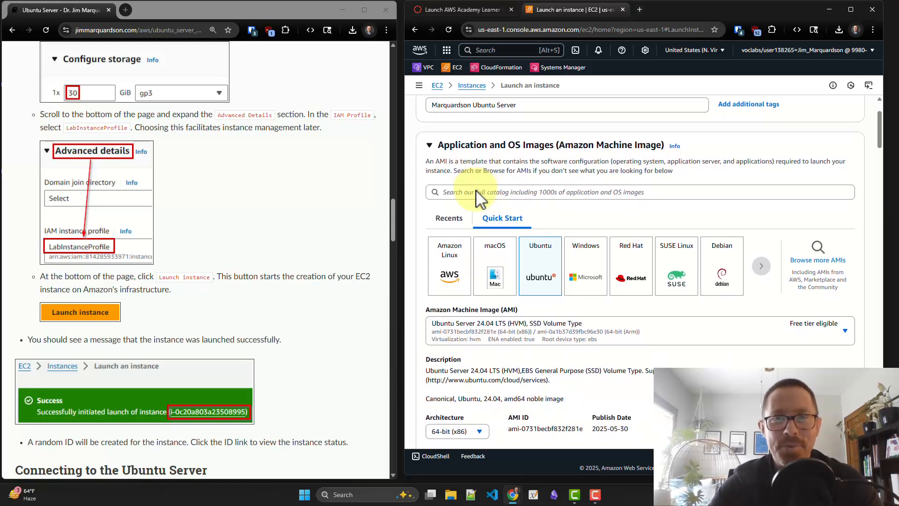
scroll(476, 191, "down", 3)
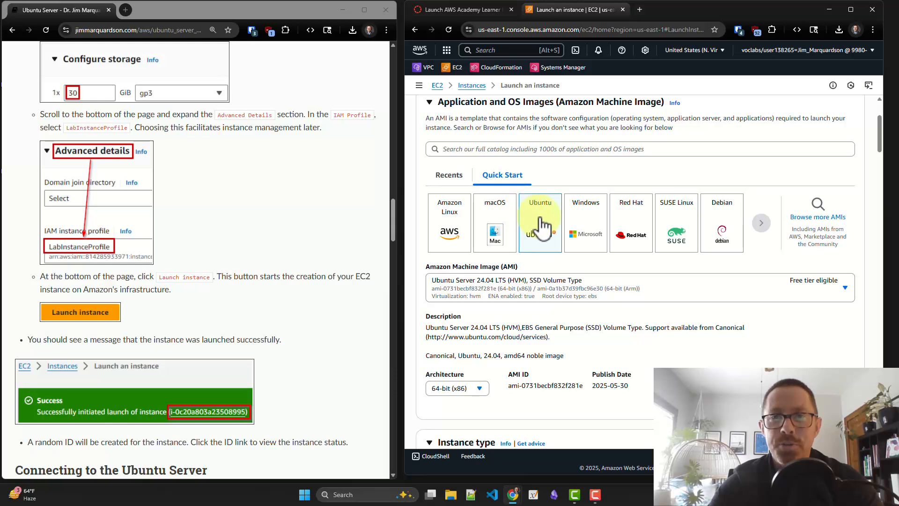
scroll(541, 225, "down", 3)
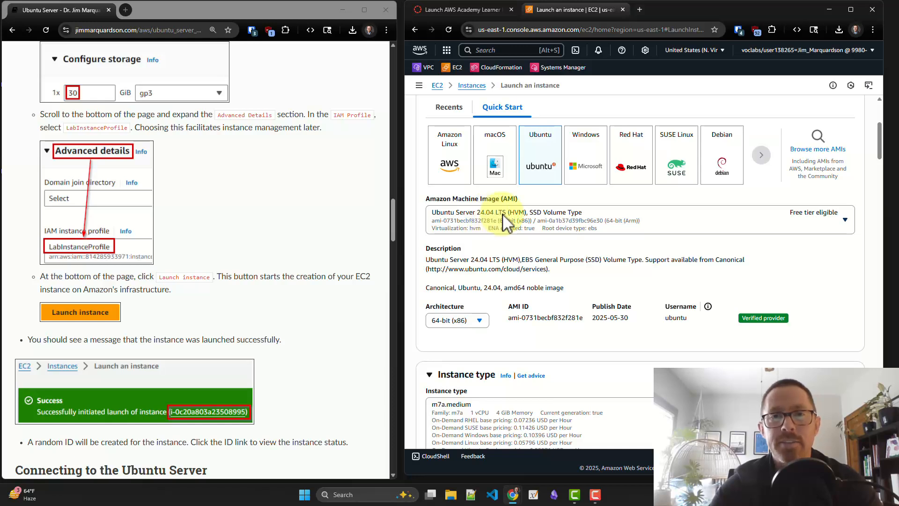
scroll(504, 216, "down", 4)
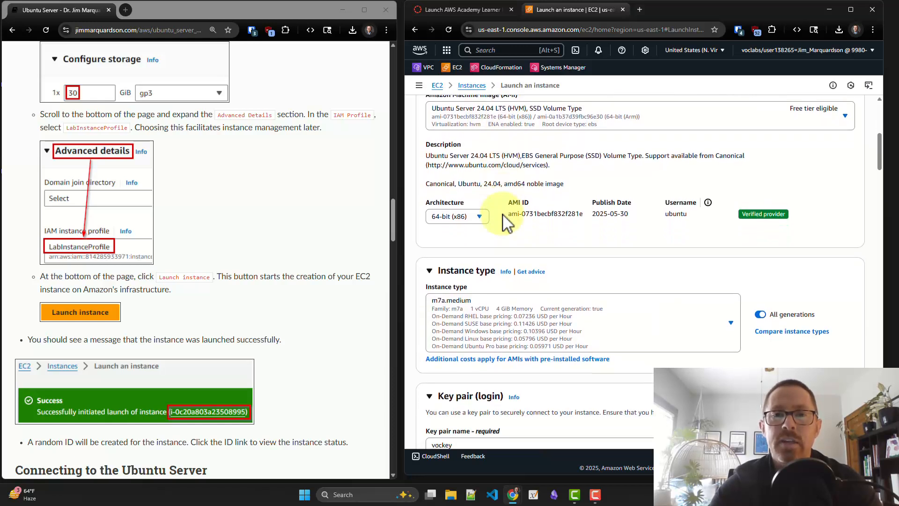
scroll(505, 220, "down", 2)
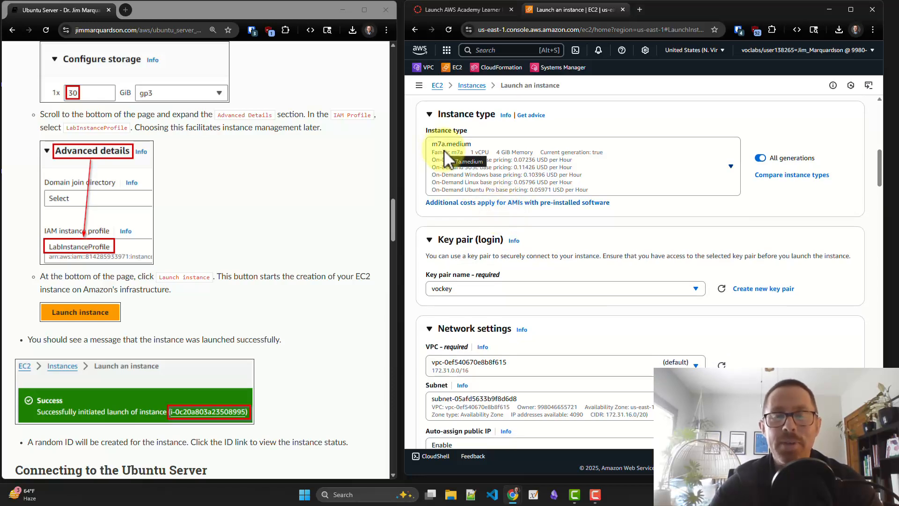
scroll(416, 170, "down", 1)
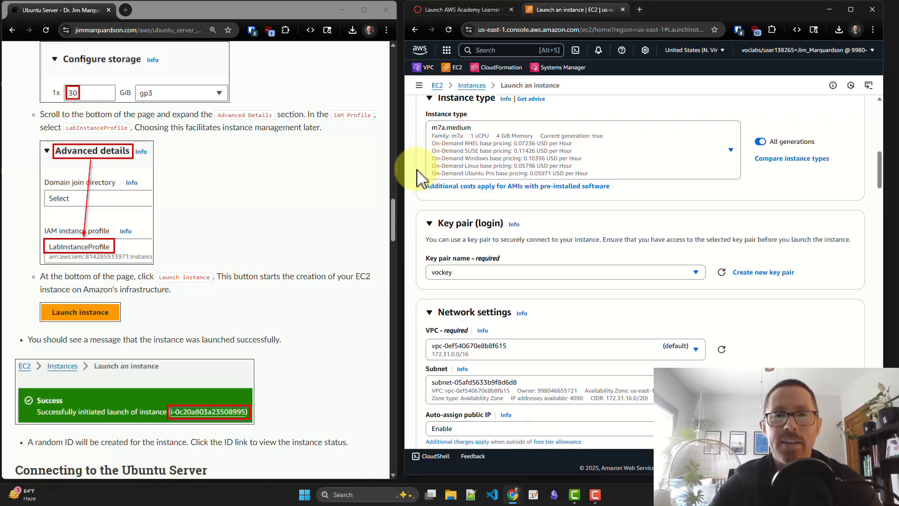
scroll(417, 171, "down", 2)
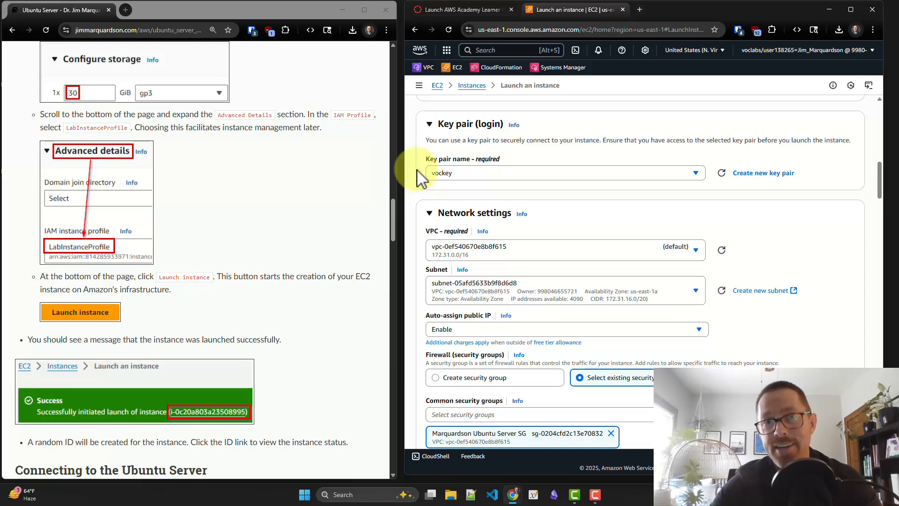
Check the instance's subnet, security group, primary IP, root volume size and IAM instance profile on the launch form
scroll(419, 177, "down", 1)
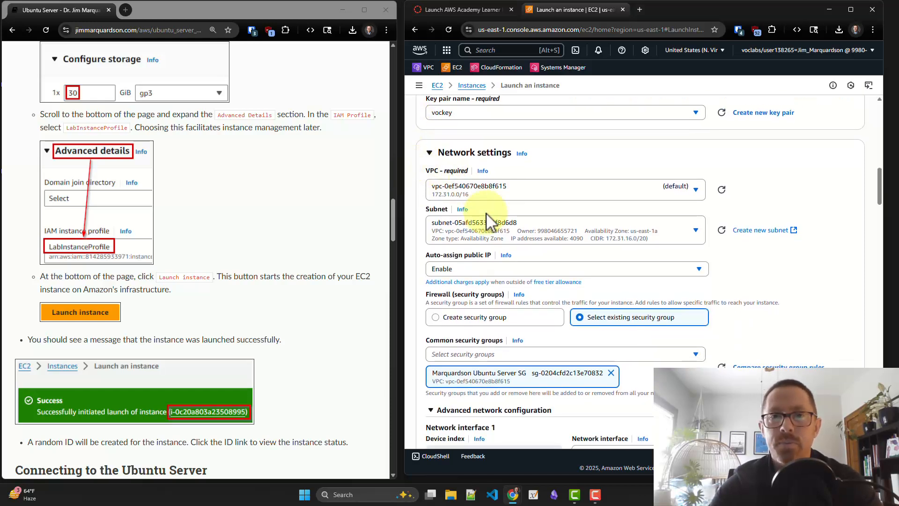
scroll(487, 201, "down", 1)
scroll(604, 200, "down", 1)
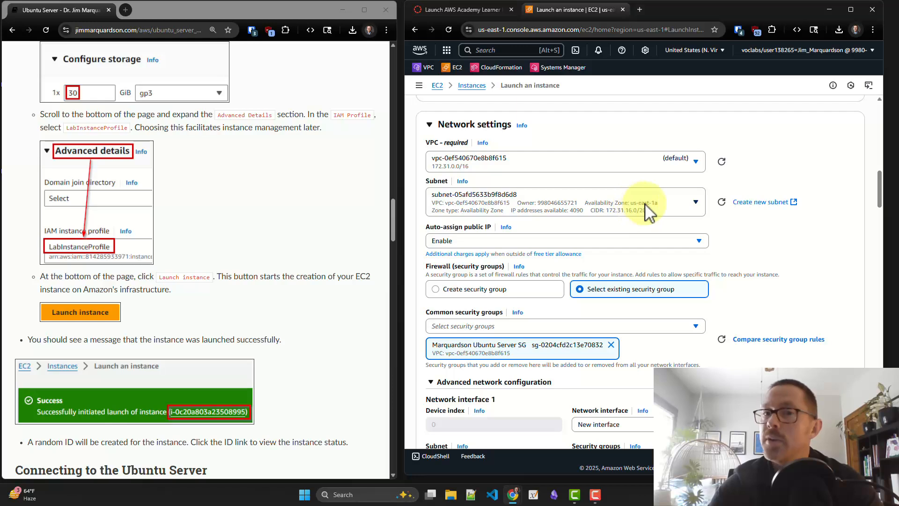
scroll(631, 213, "down", 1)
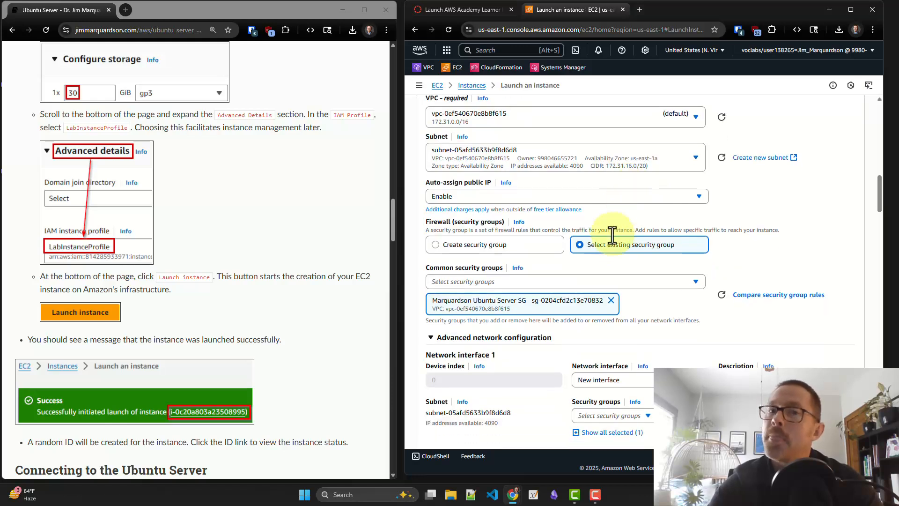
scroll(612, 245, "down", 1)
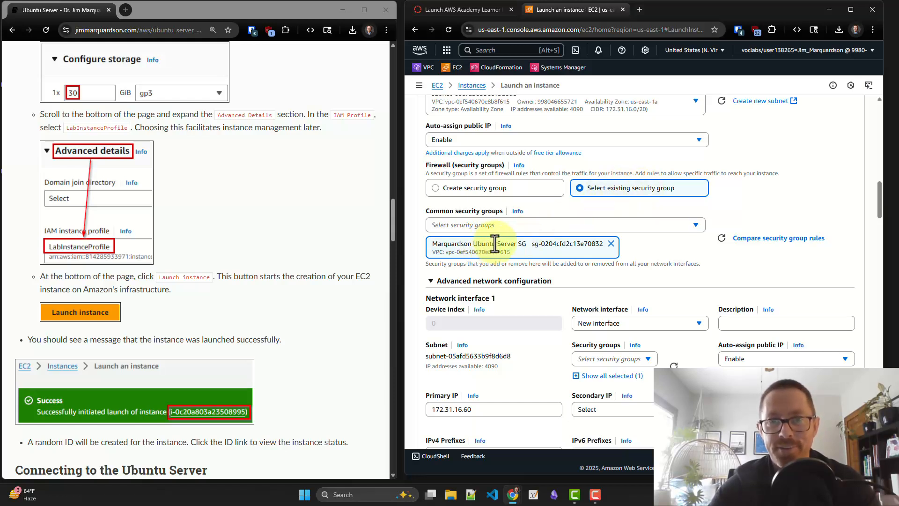
scroll(494, 243, "down", 3)
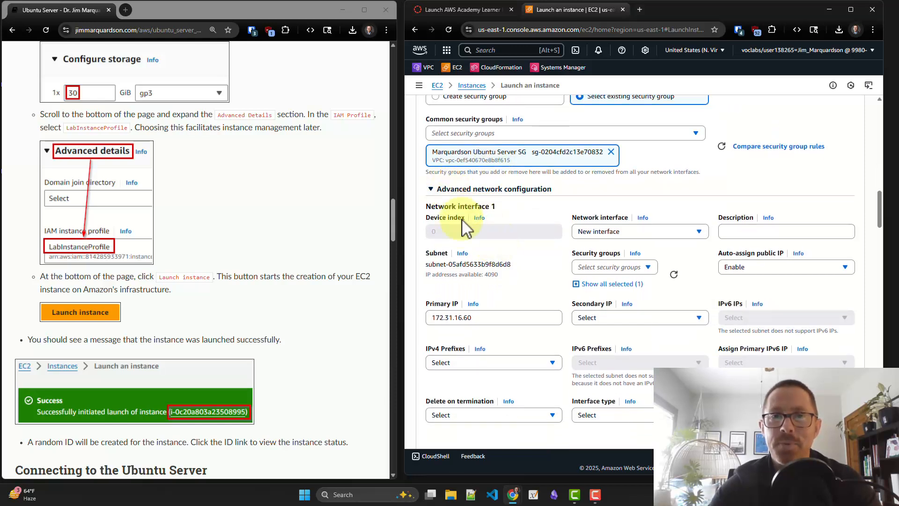
scroll(466, 241, "down", 2)
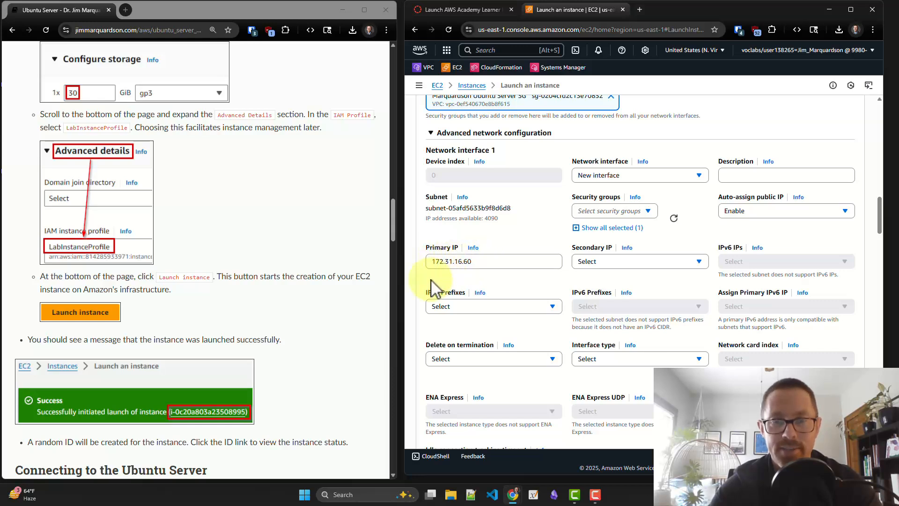
scroll(434, 288, "down", 3)
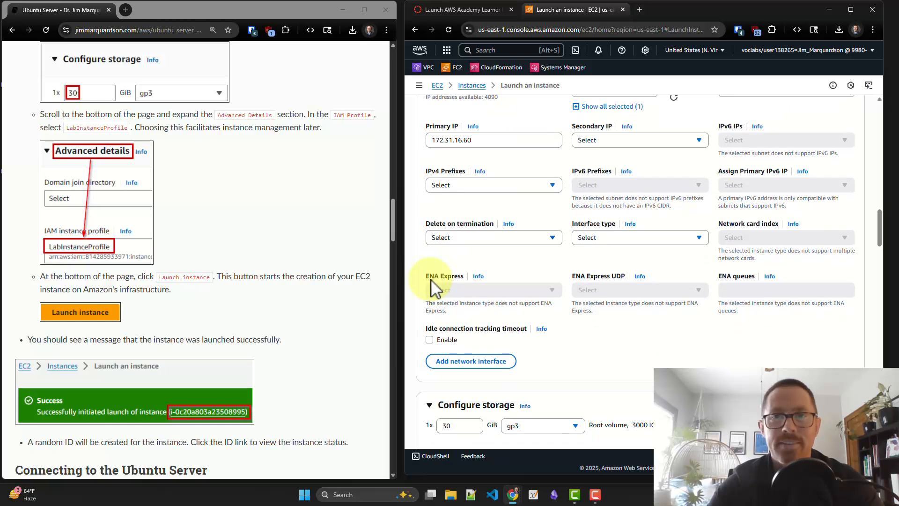
scroll(435, 288, "up", 1)
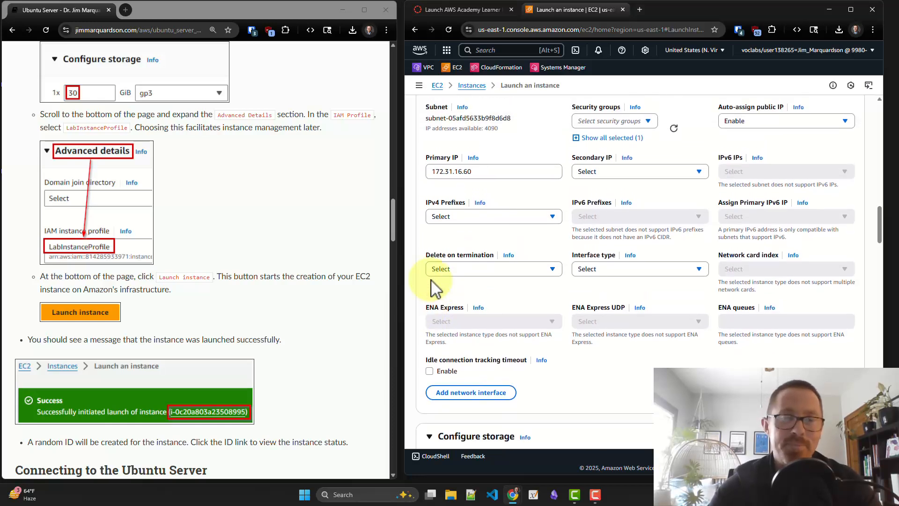
scroll(431, 280, "down", 5)
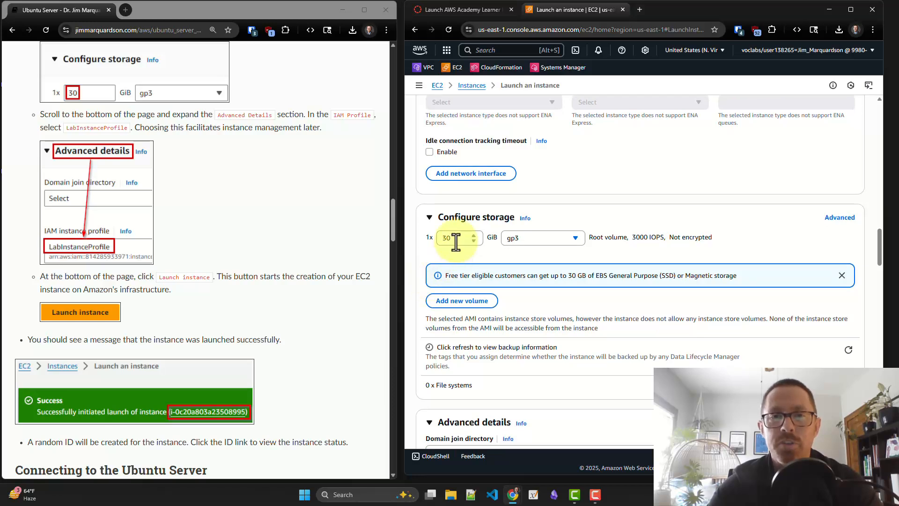
scroll(456, 242, "down", 5)
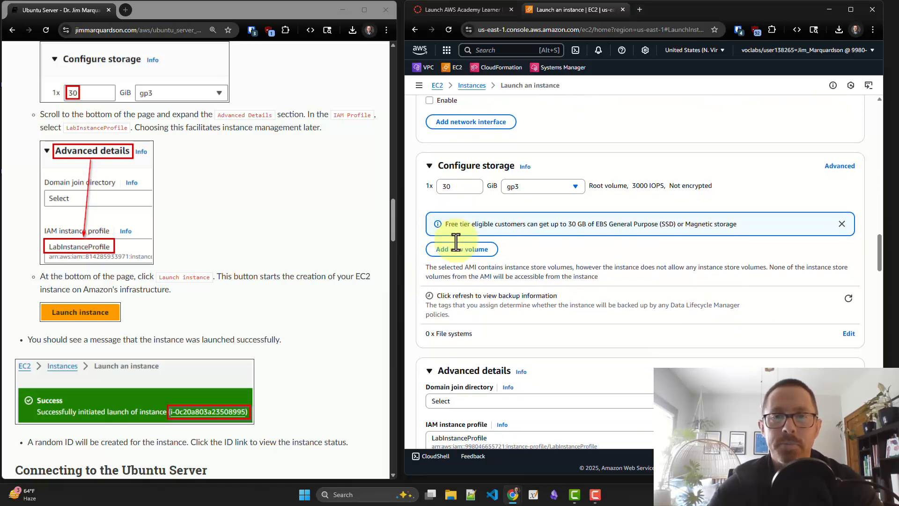
scroll(455, 242, "down", 1)
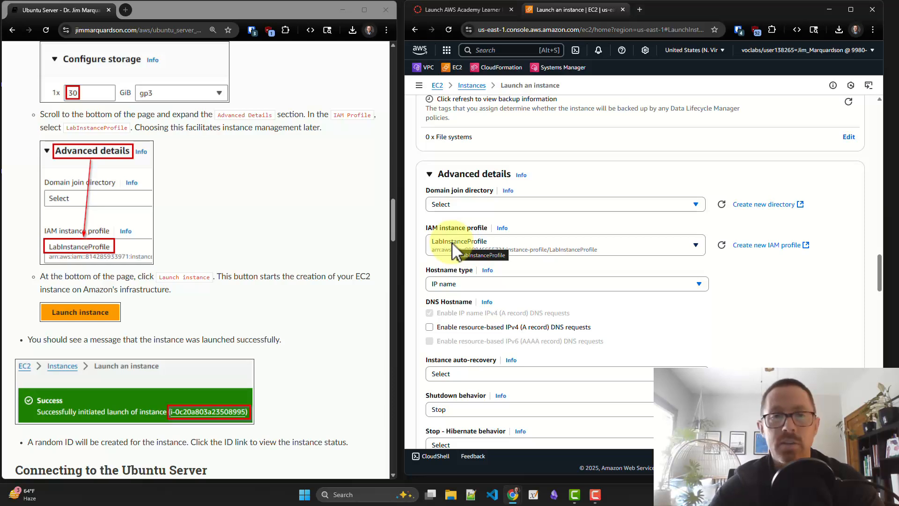
Launch the configured Ubuntu Server instance from the launch summary
scroll(456, 247, "down", 1)
scroll(534, 271, "down", 2)
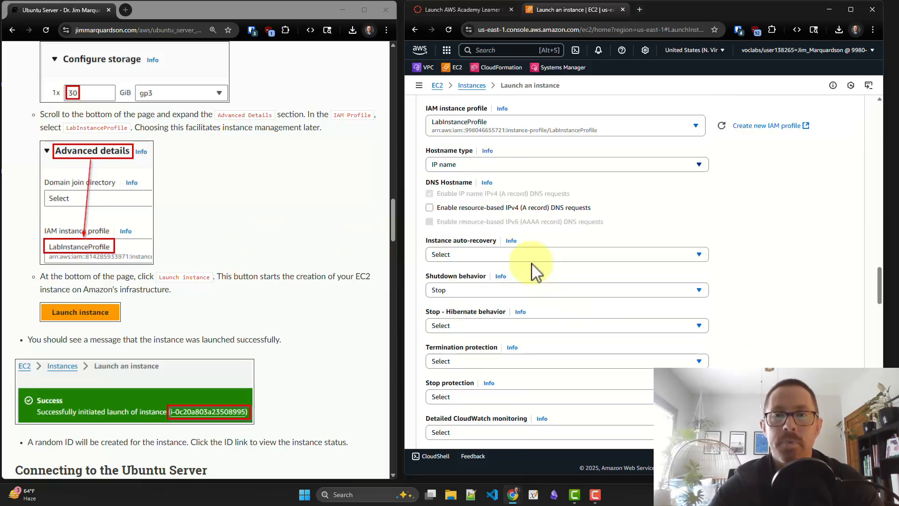
scroll(534, 272, "down", 15)
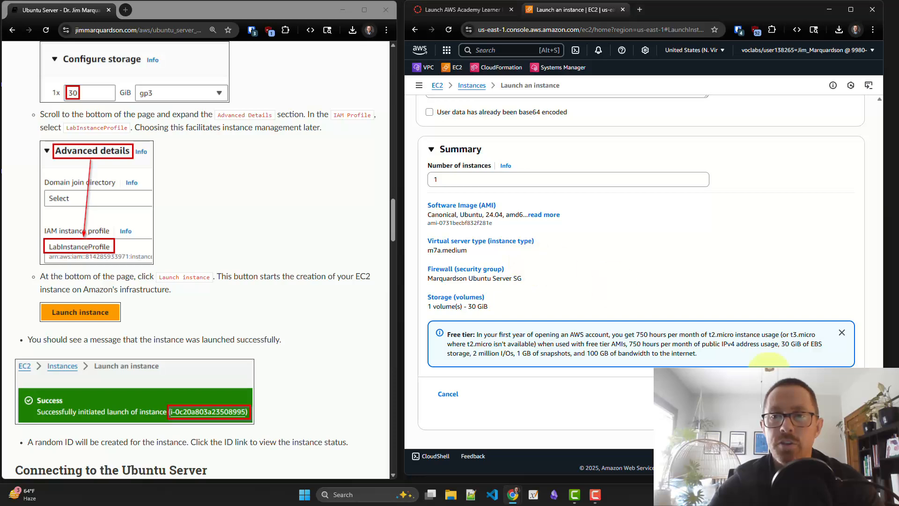
left_click(802, 392)
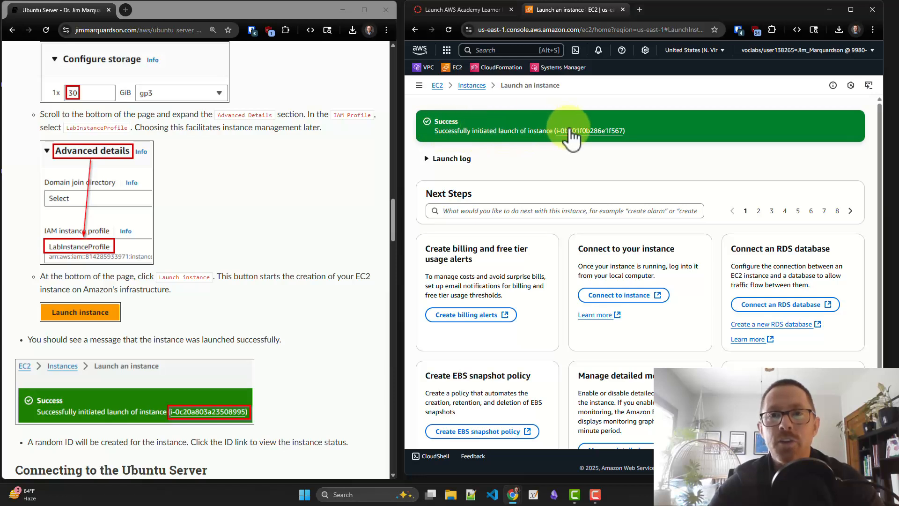
Open the EC2 instances list and refresh it to check the new Ubuntu server's instance state and status checks
left_click(473, 86)
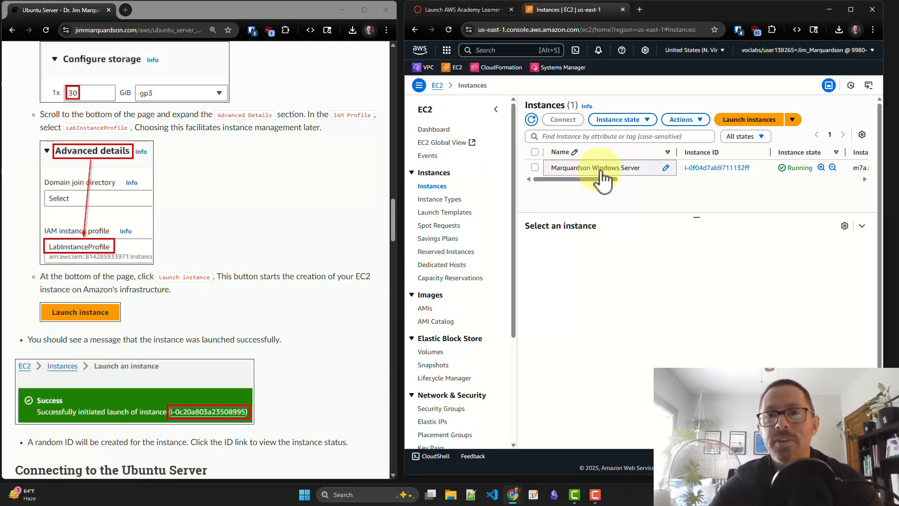
left_click(532, 122)
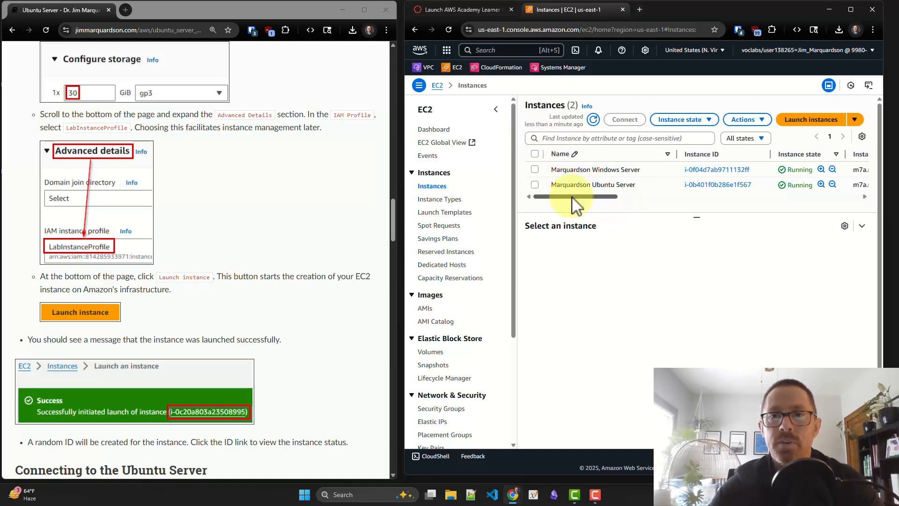
left_click_drag(575, 199, 607, 210)
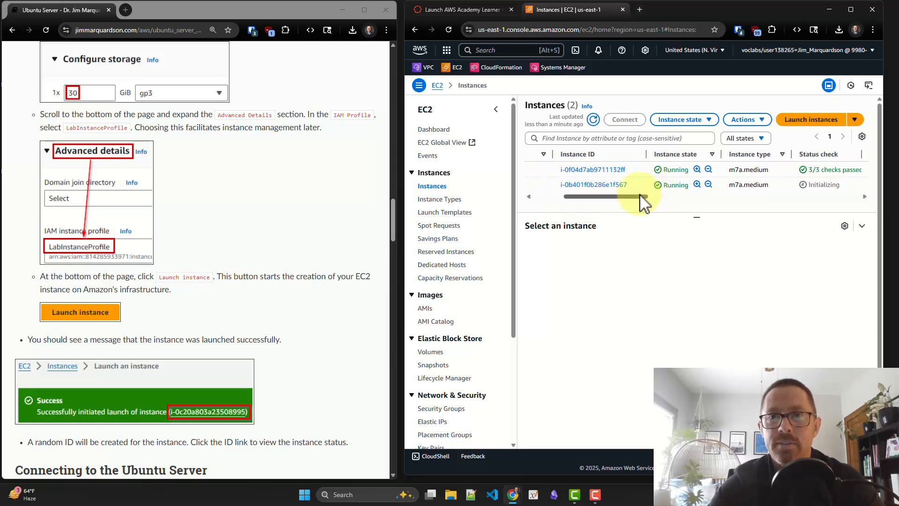
left_click_drag(640, 204, 673, 201)
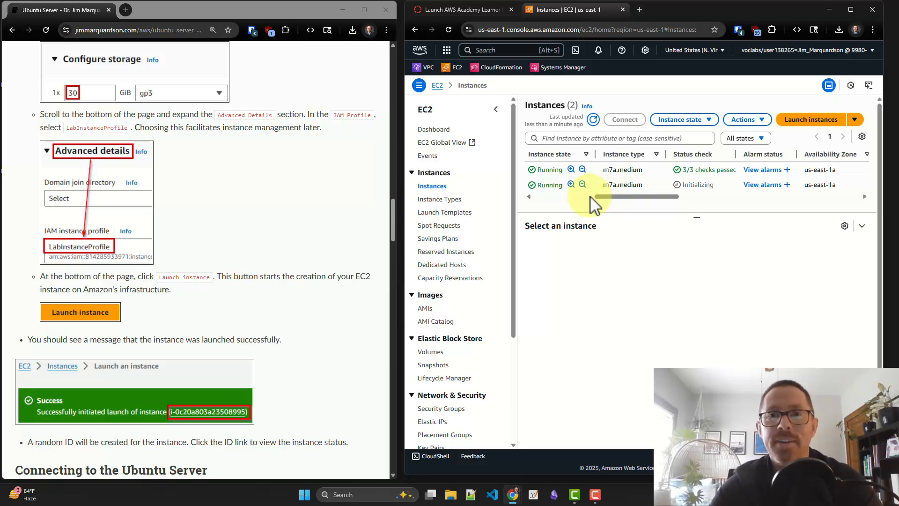
left_click(593, 120)
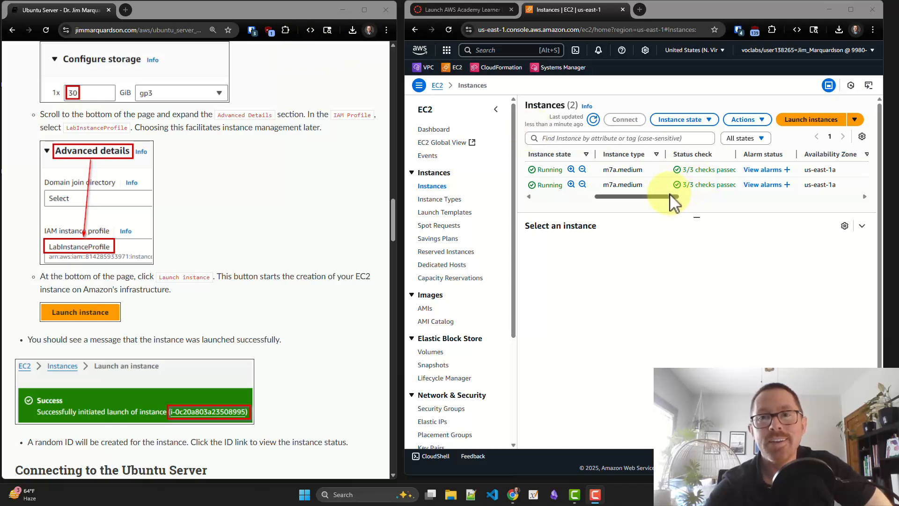
left_click_drag(670, 193, 604, 201)
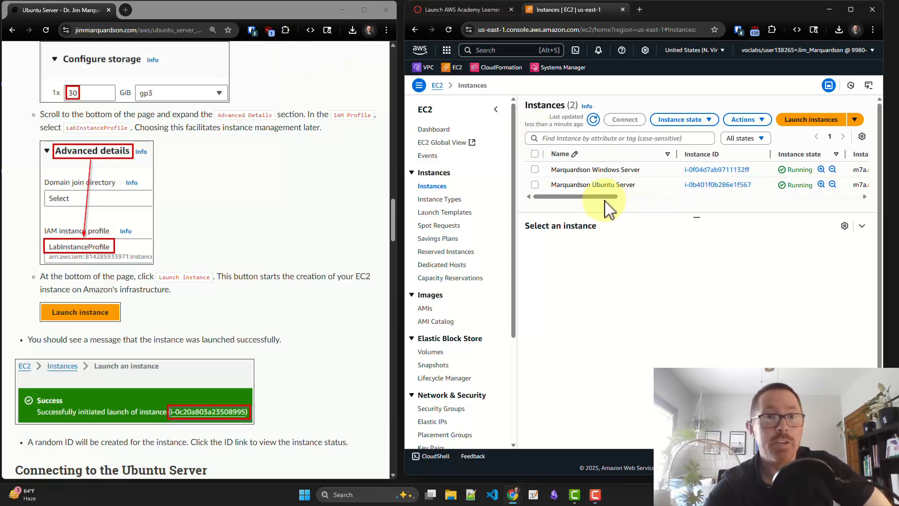
Read the guide's section on connecting to the Ubuntu Server
scroll(323, 237, "down", 2)
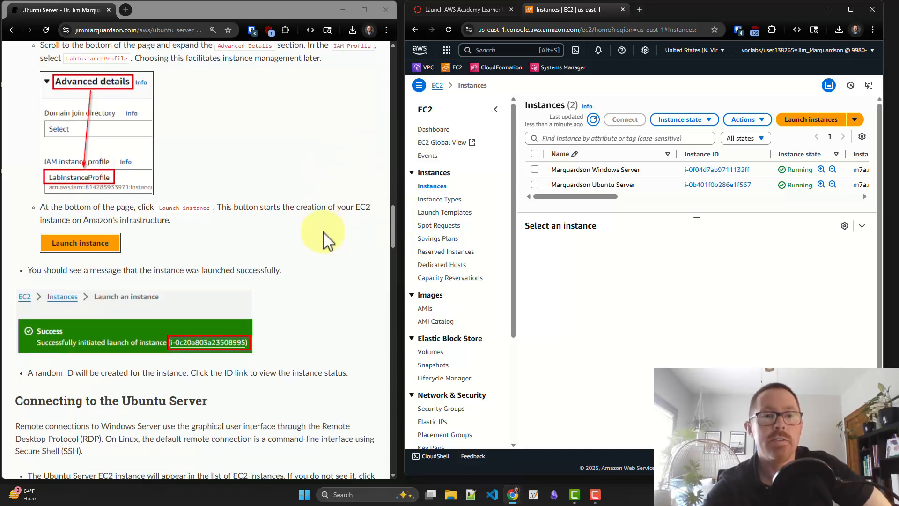
scroll(328, 239, "down", 5)
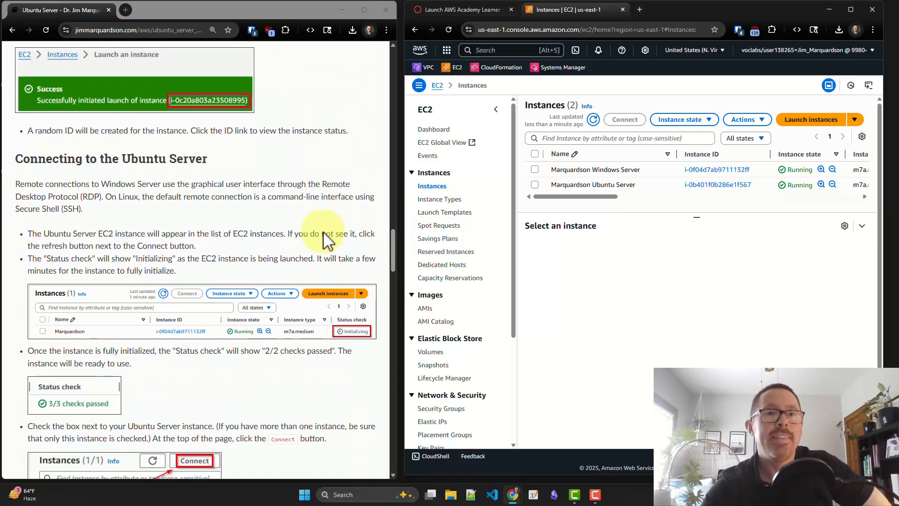
scroll(327, 239, "down", 1)
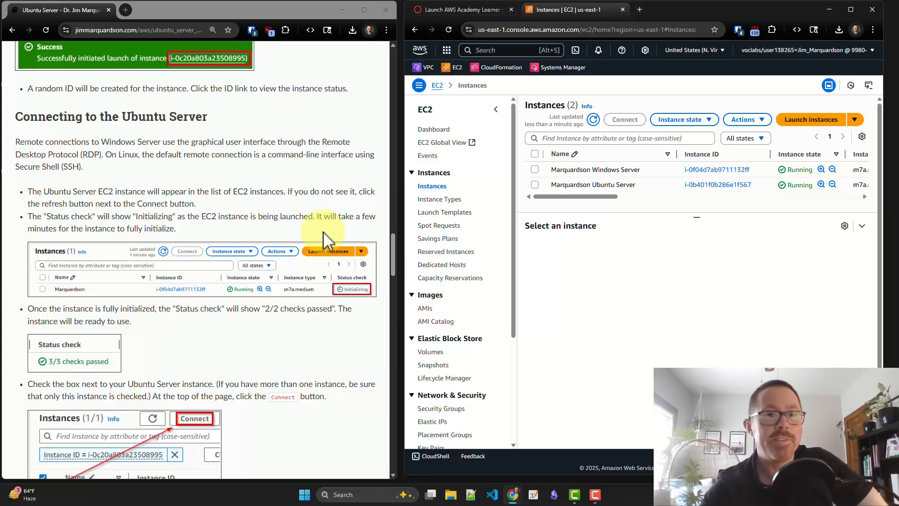
Connect to the Ubuntu Server instance with EC2 Instance Connect, using its public IP and the username ubuntu
scroll(280, 271, "down", 2)
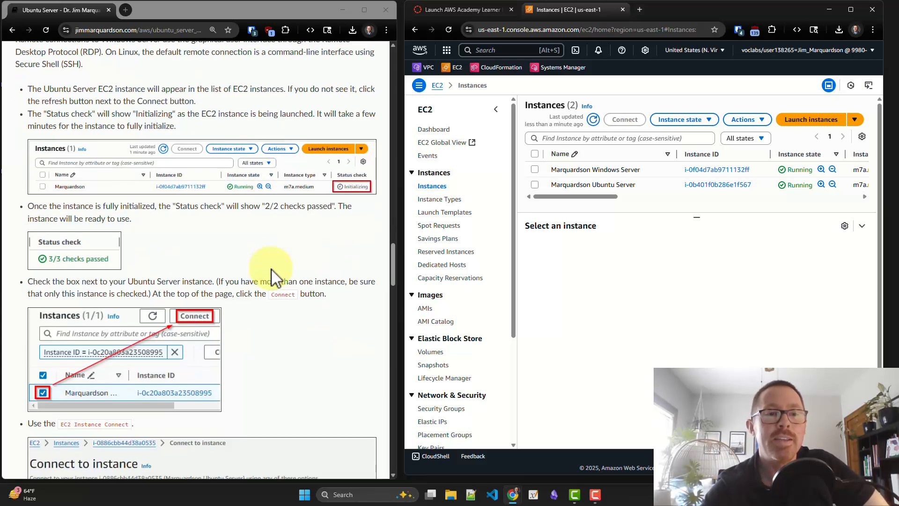
scroll(272, 274, "down", 1)
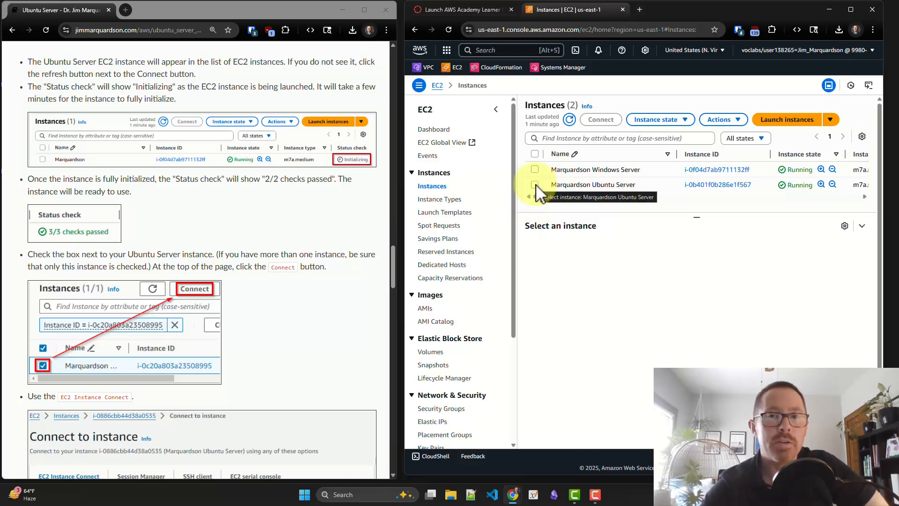
left_click(536, 184)
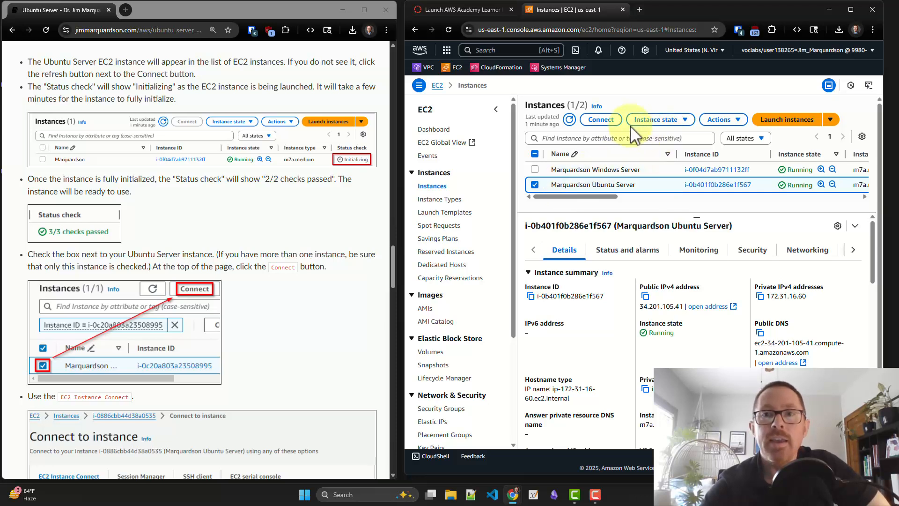
left_click(602, 123)
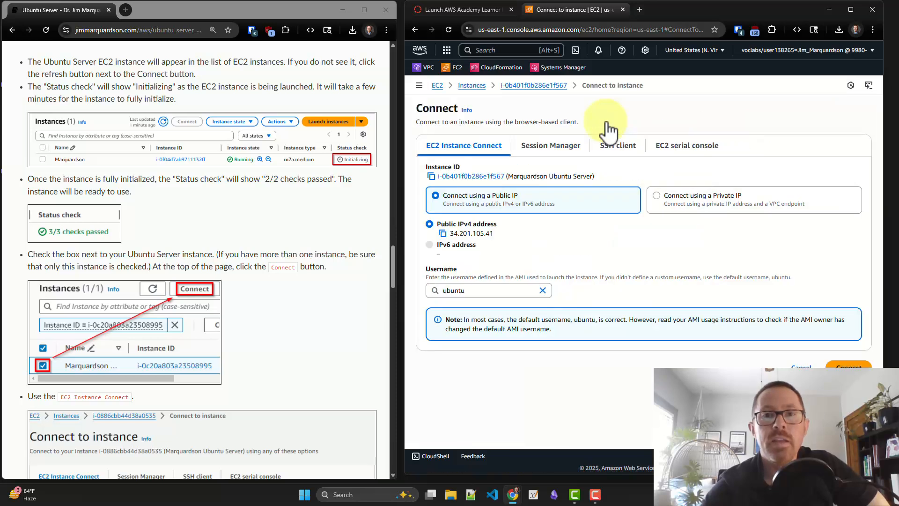
scroll(312, 246, "down", 5)
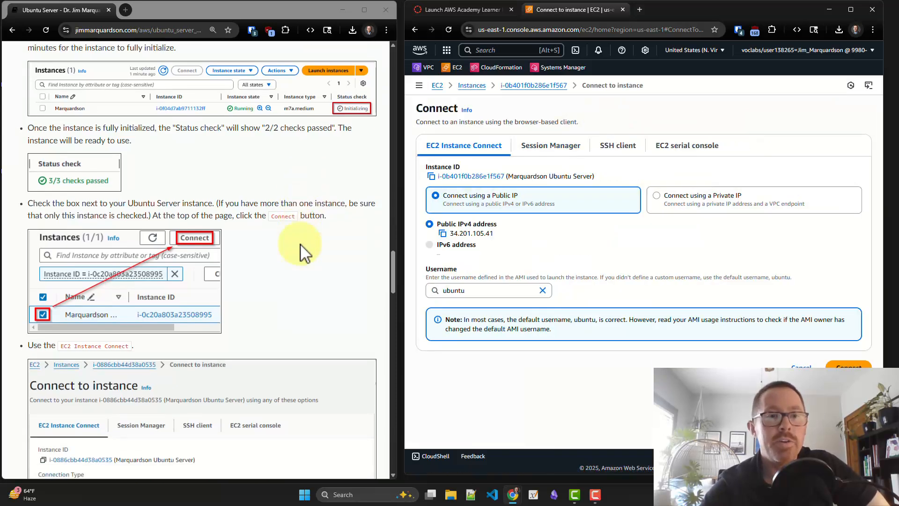
scroll(304, 253, "down", 2)
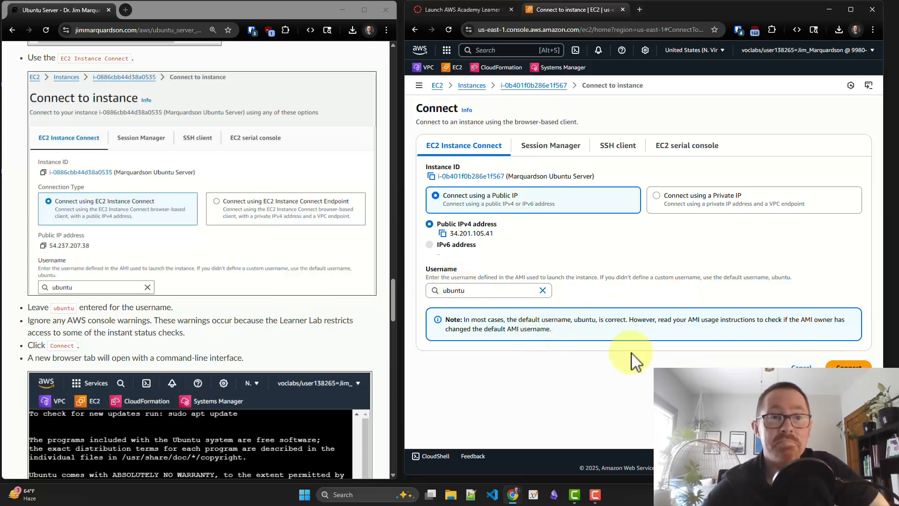
left_click(835, 366)
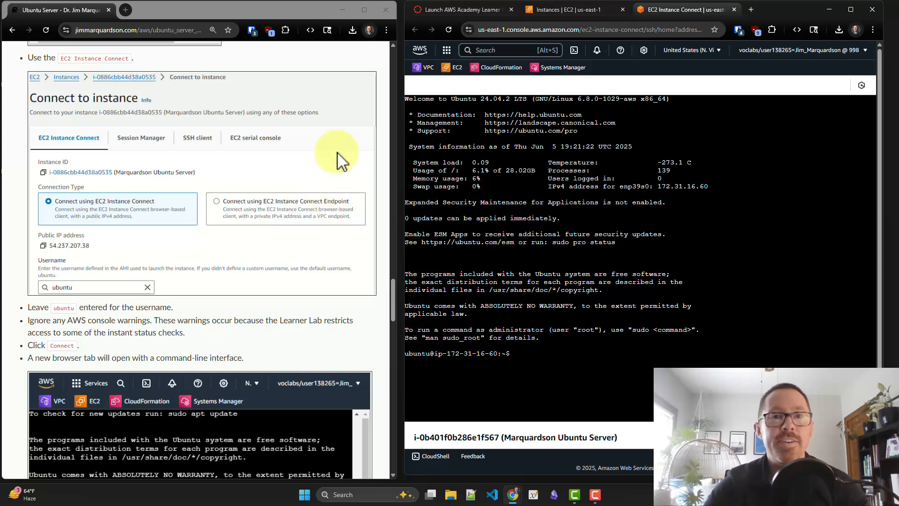
Find the guide's commands for exploring the Ubuntu Server and shorten the terminal's browser window to keep the prompt in view
scroll(293, 198, "down", 2)
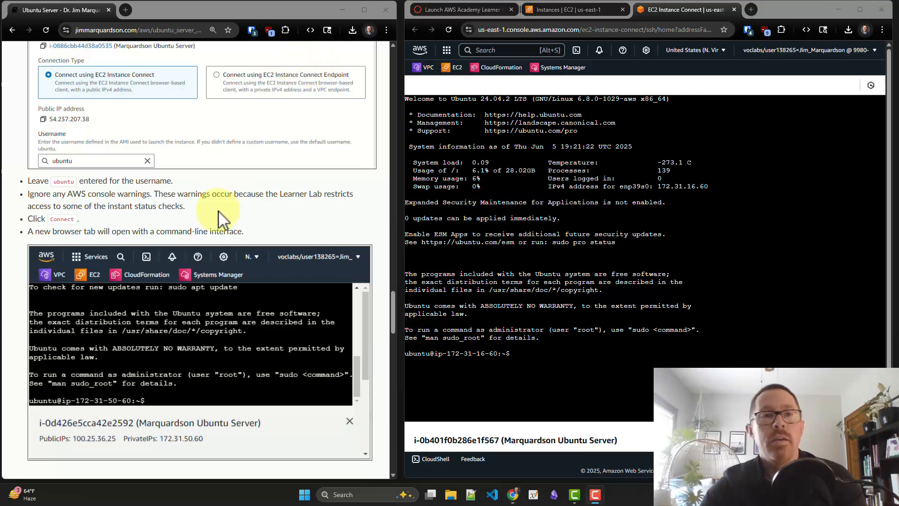
scroll(218, 212, "down", 3)
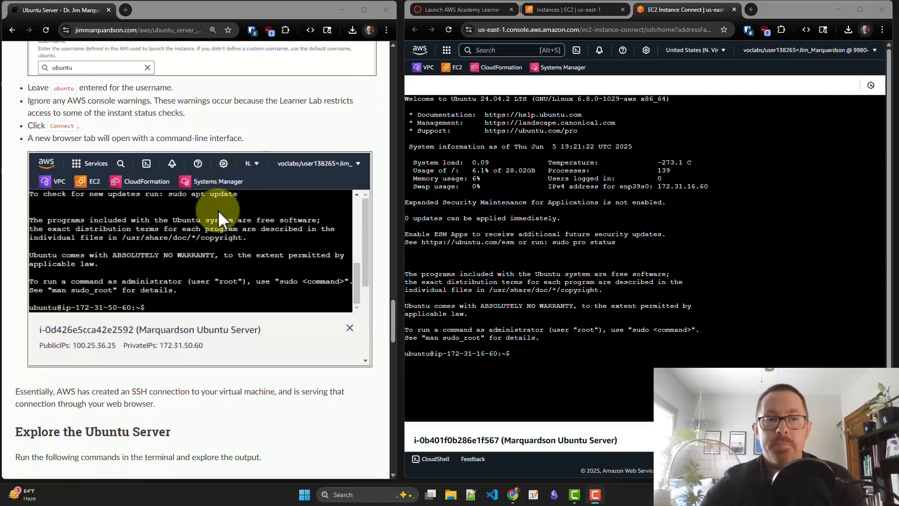
scroll(218, 212, "down", 2)
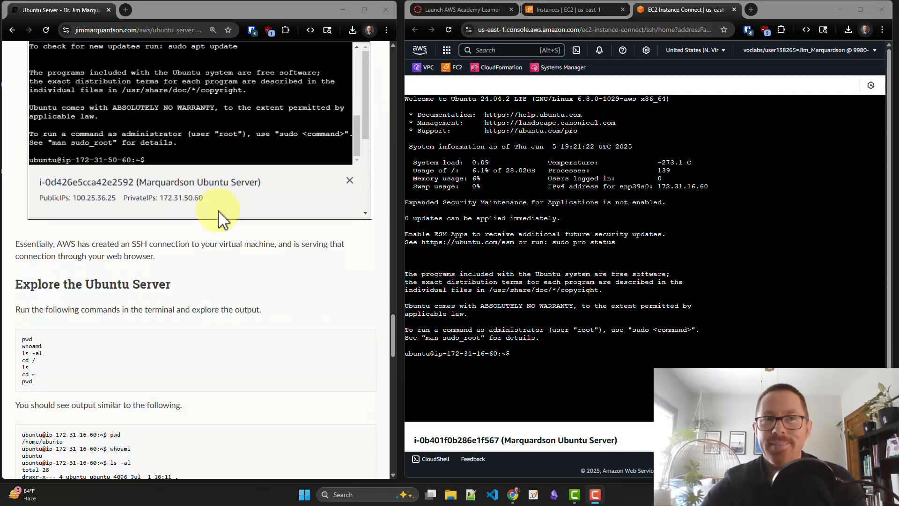
scroll(218, 211, "down", 1)
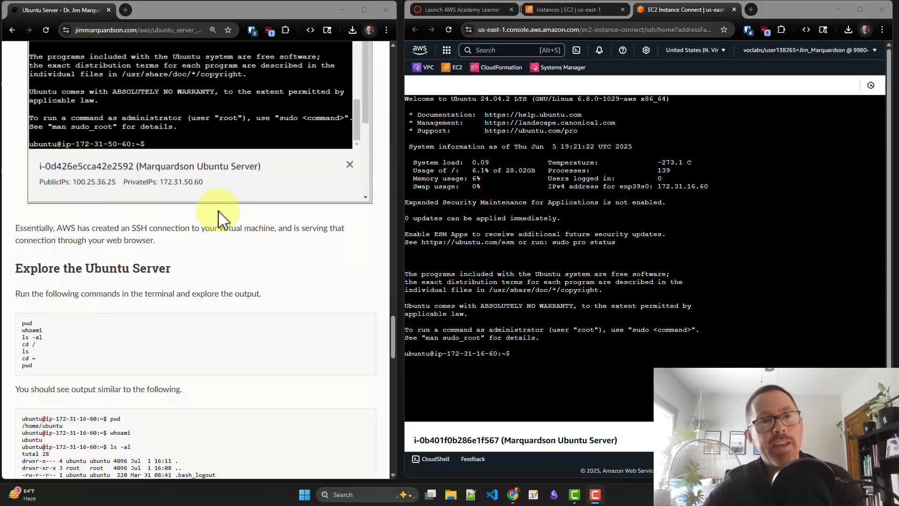
scroll(219, 211, "down", 2)
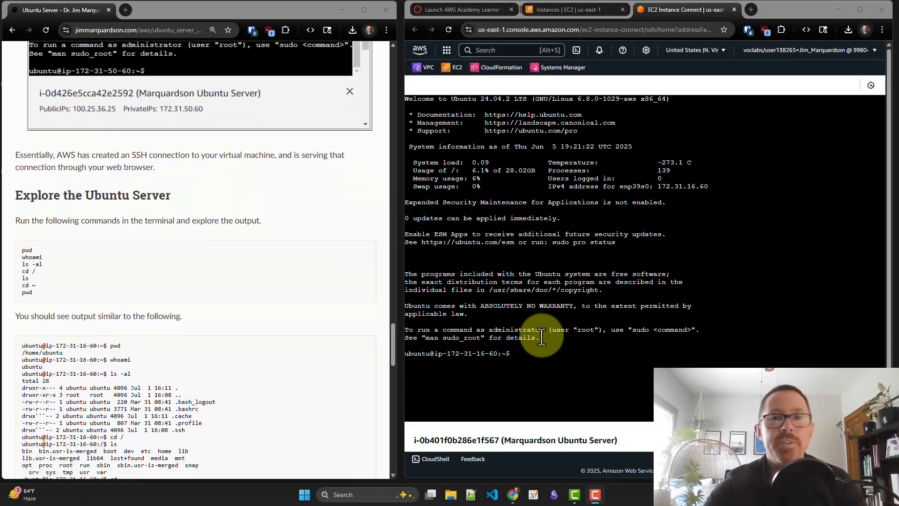
left_click(579, 365)
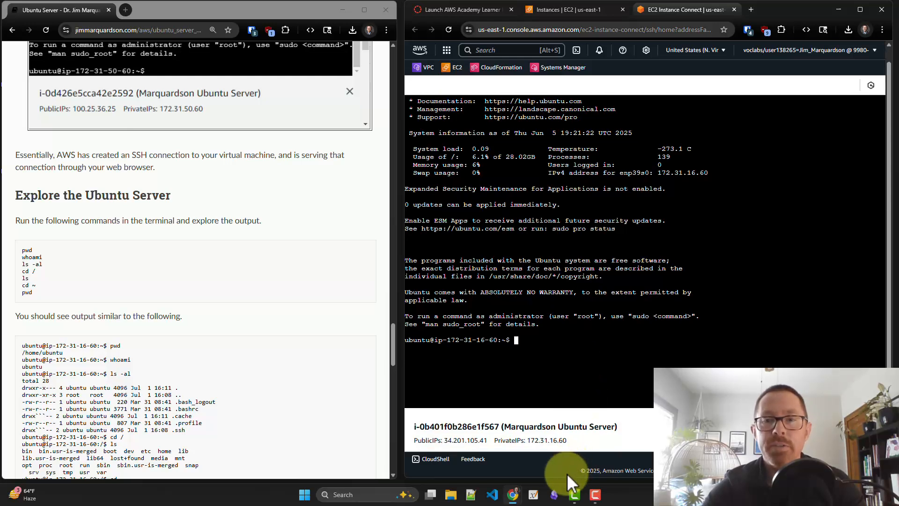
left_click_drag(565, 476, 574, 367)
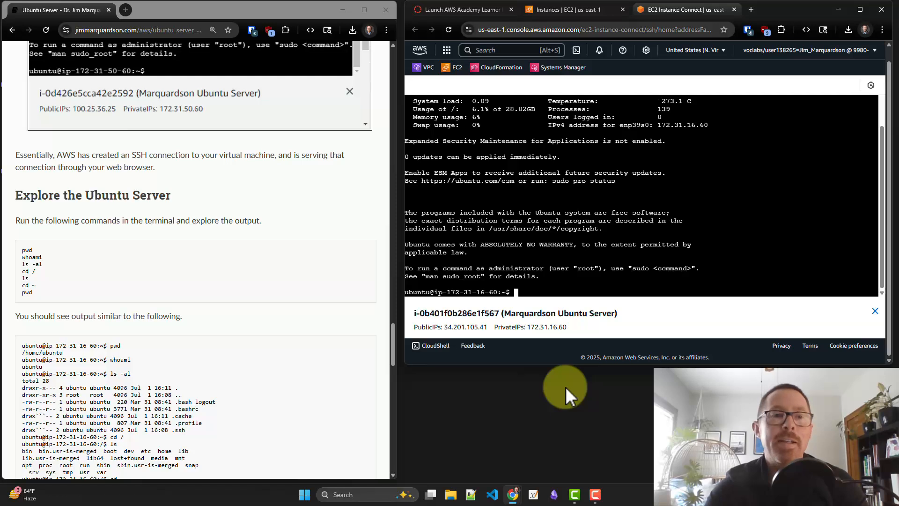
Run pwd, whoami and ls -al in the Ubuntu terminal to inspect the home directory and current account
type("pwd")
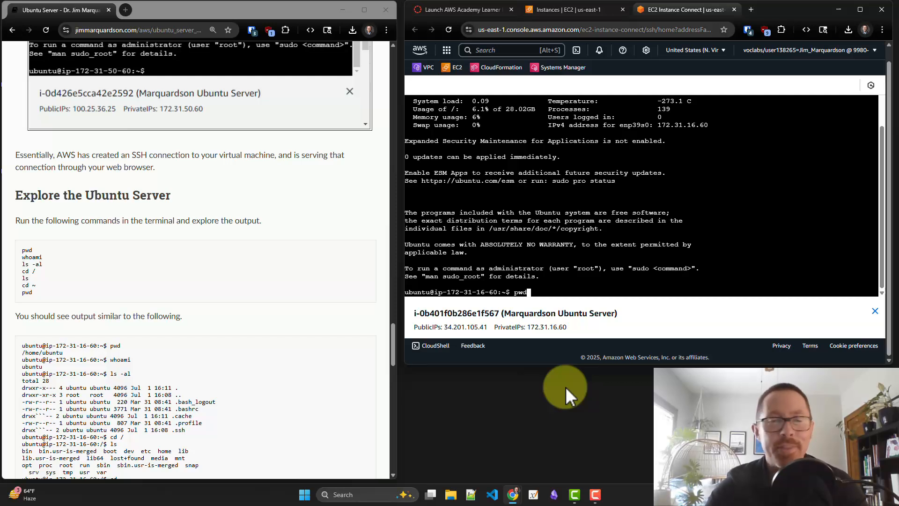
key("Return")
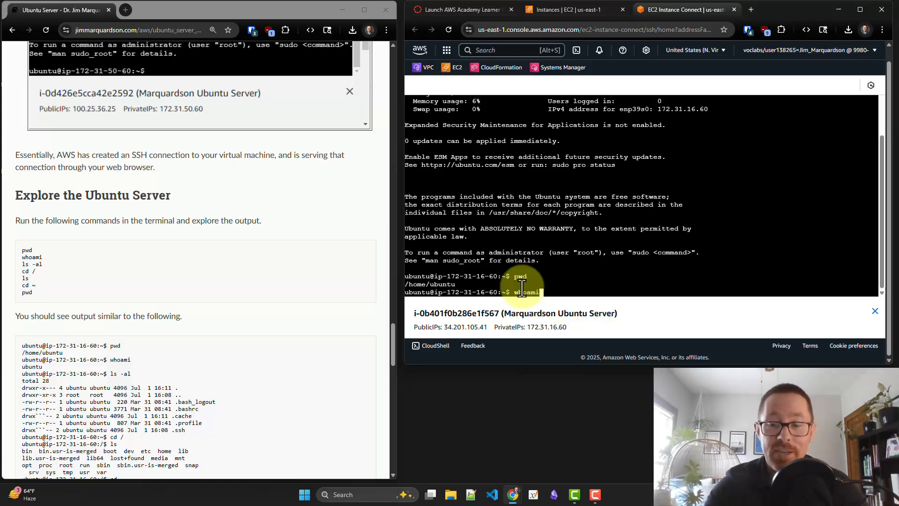
key("Return")
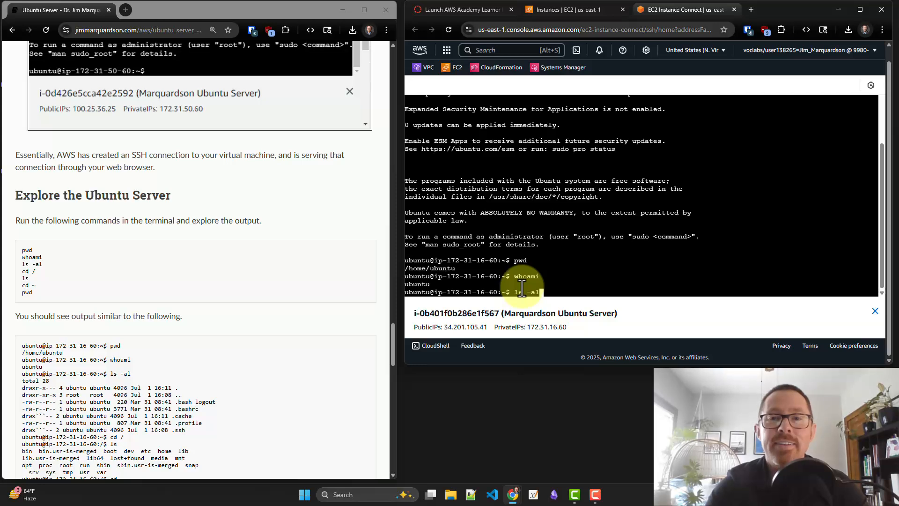
key("Return")
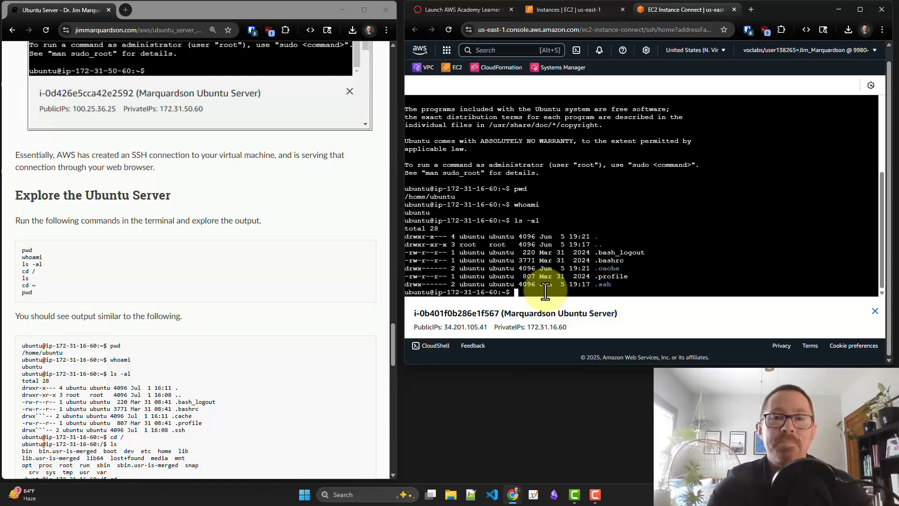
Change to the root directory with cd / and list its contents with ls, leaving the prompt empty
type("cd")
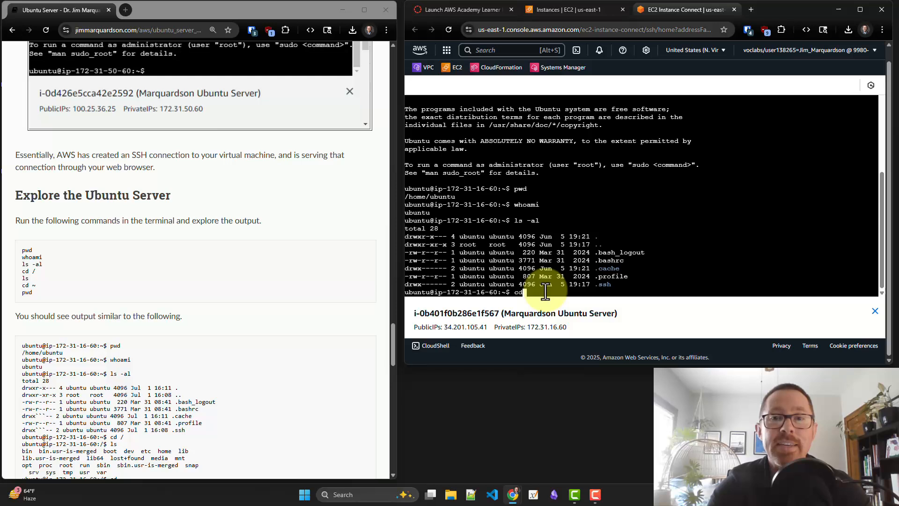
type(" /")
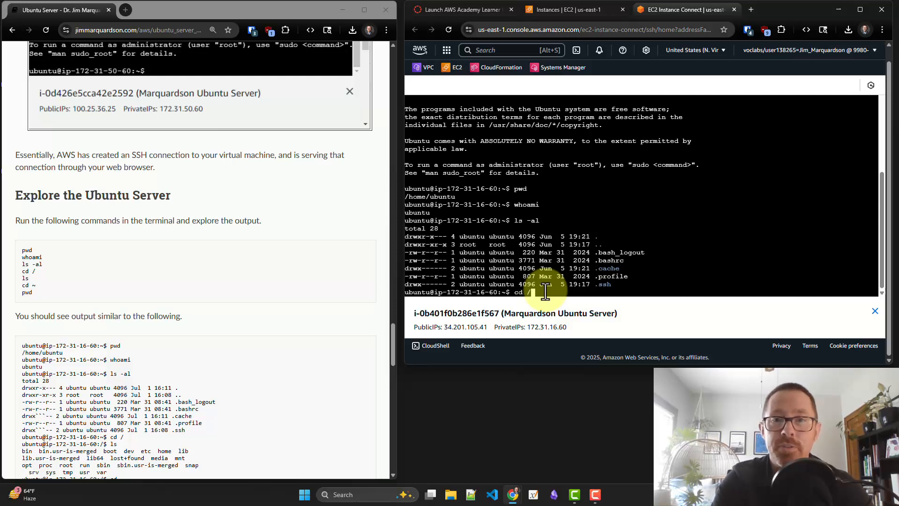
key("Return")
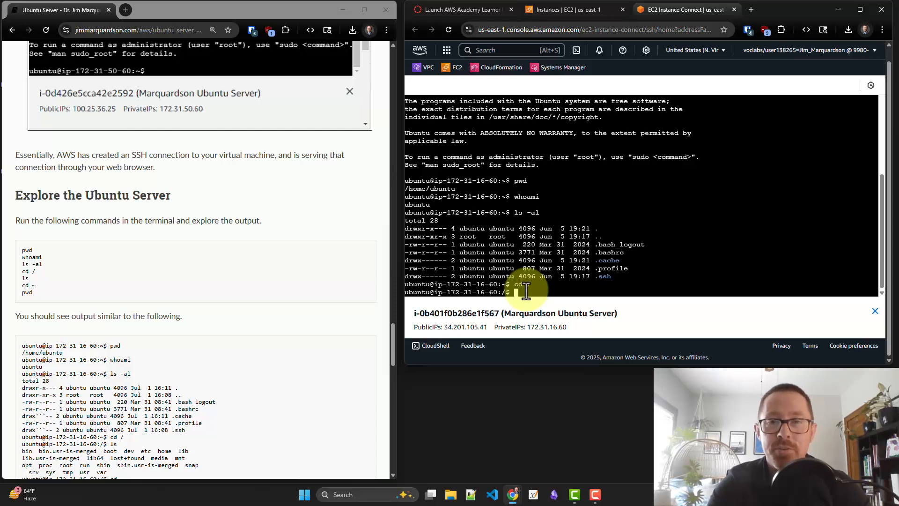
type("ls")
key("Return")
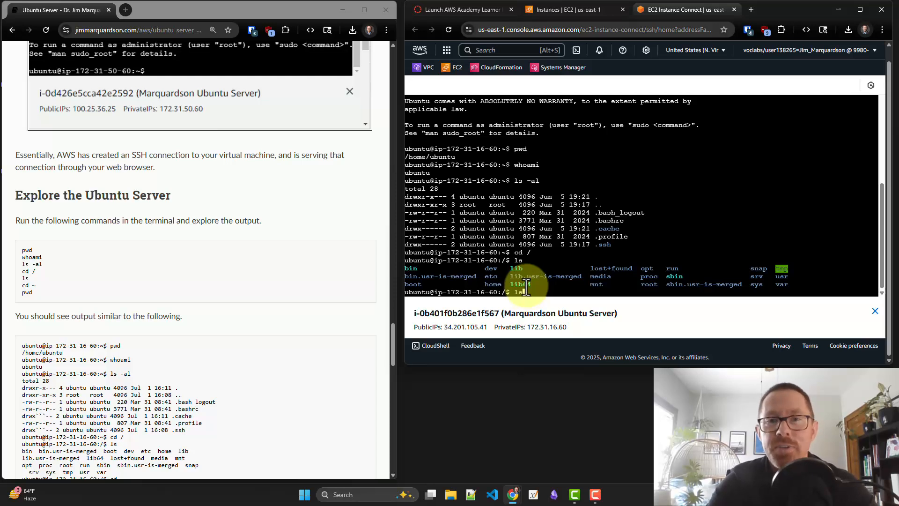
key("BackSpace")
key("BackSpace")
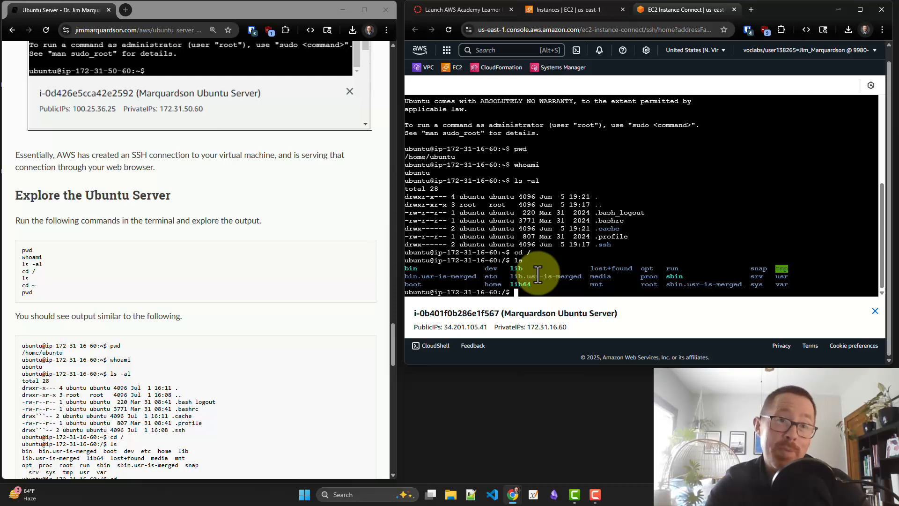
Return to the home directory with cd ~ and print the working directory with pwd
type("cd ")
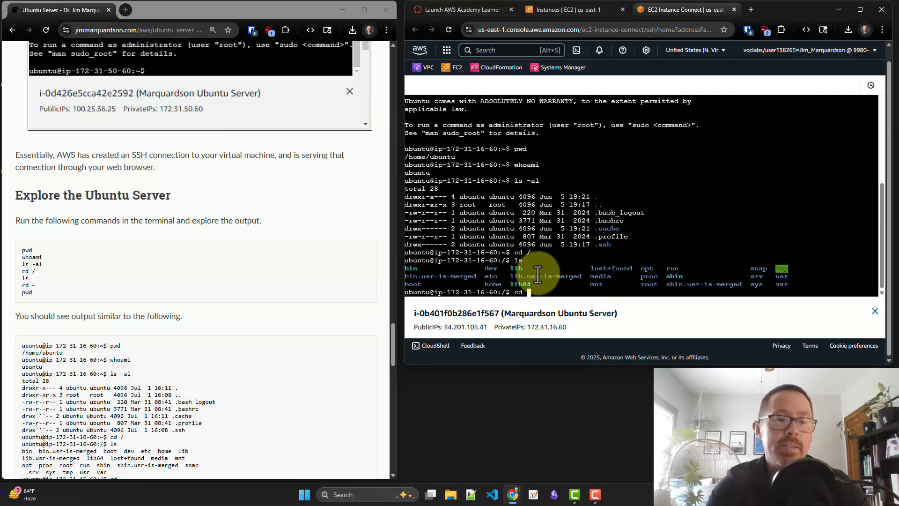
type("~")
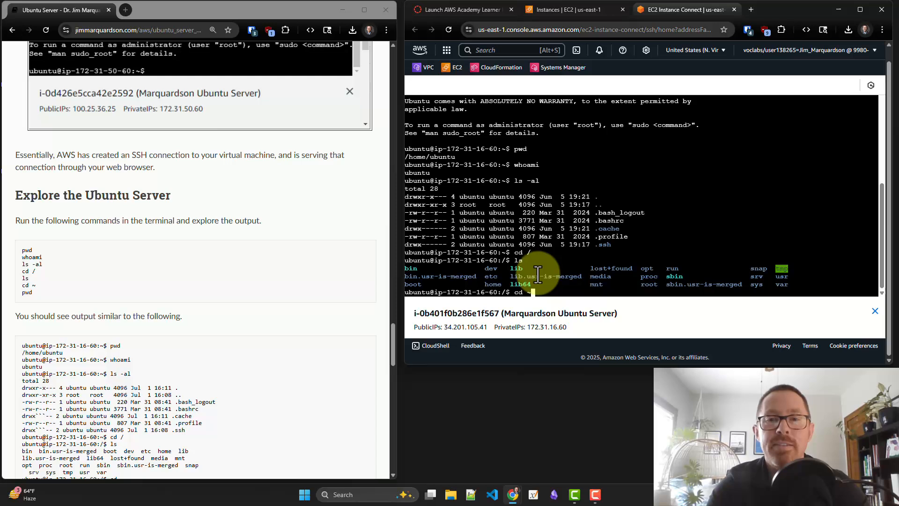
key("Return")
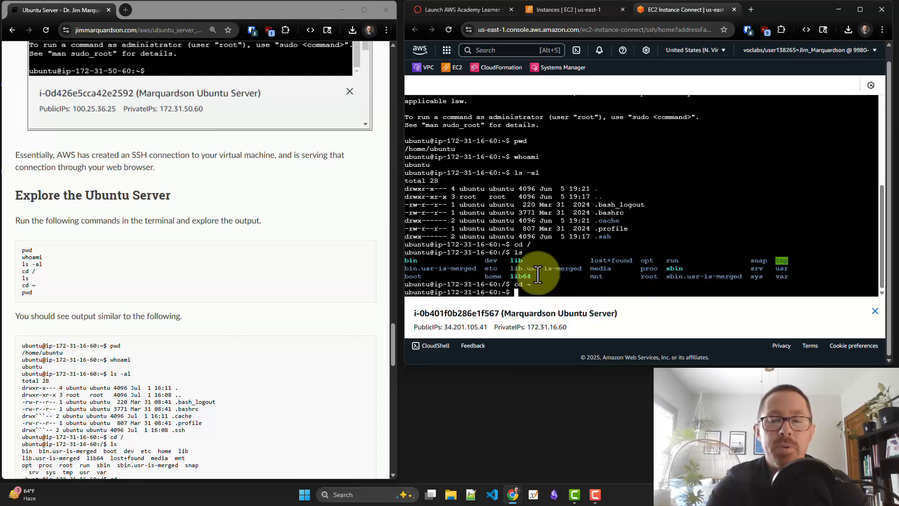
type("pwd")
key("Return")
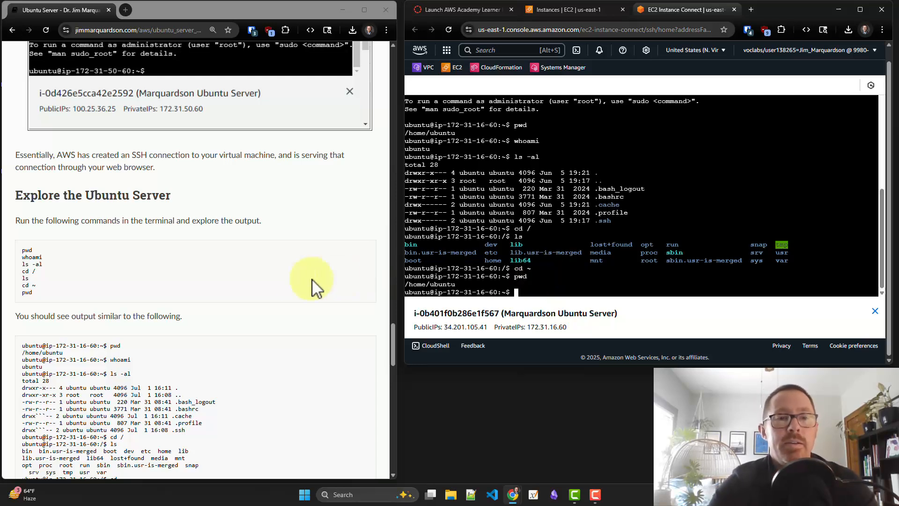
Read the start of the guide's section on stopping the Ubuntu Server instance and close the terminal's browser tab
scroll(299, 286, "down", 1)
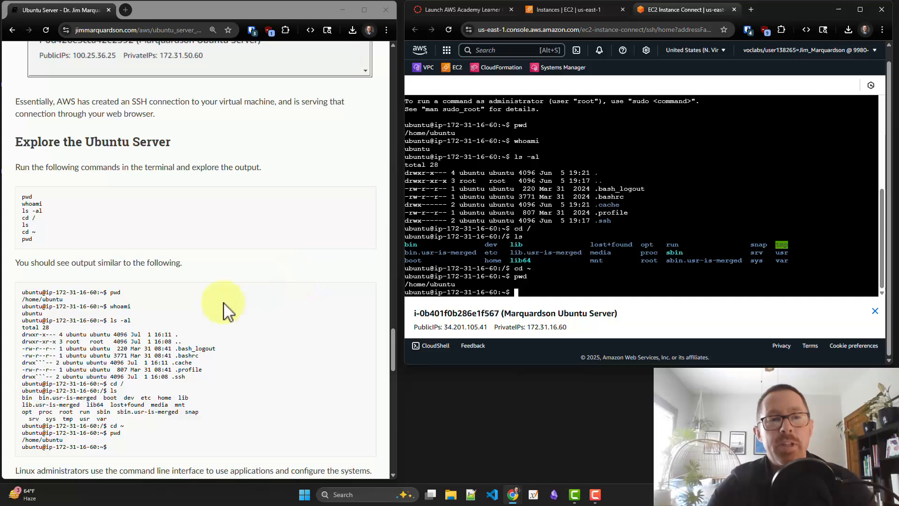
scroll(187, 320, "down", 1)
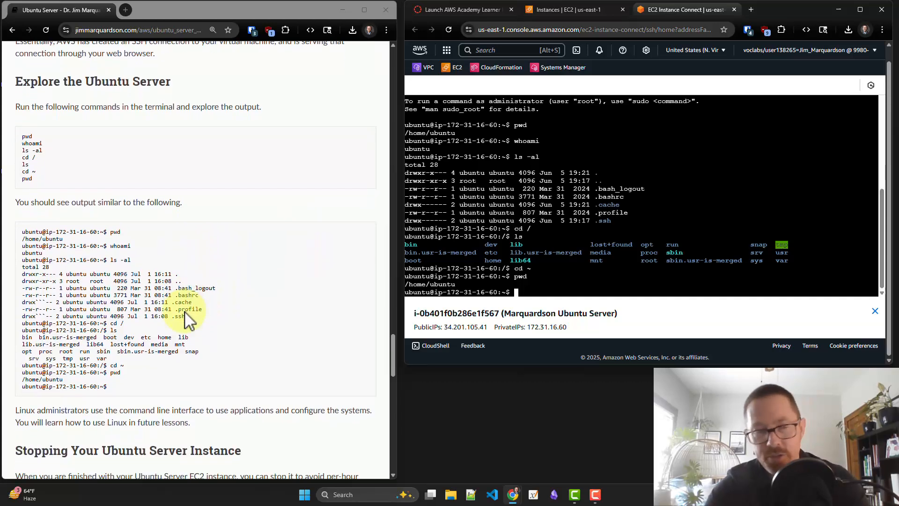
scroll(188, 320, "down", 1)
scroll(188, 320, "down", 3)
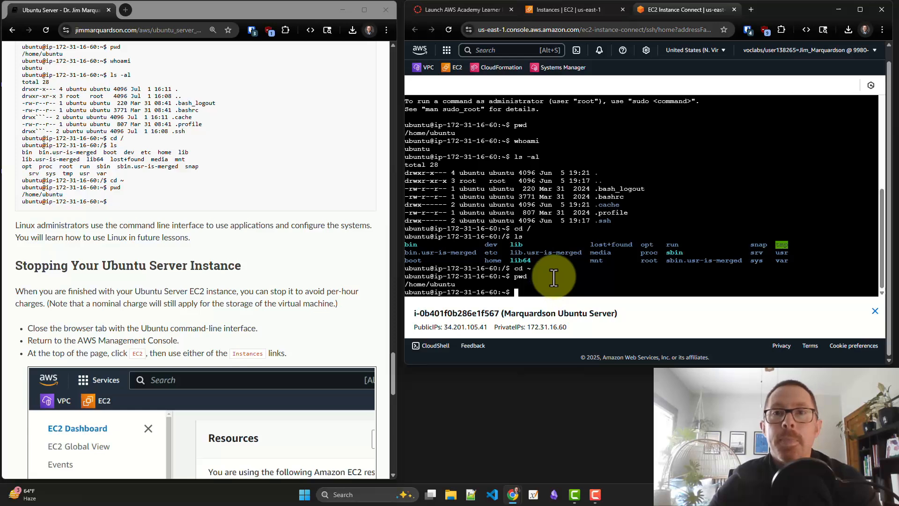
left_click(735, 10)
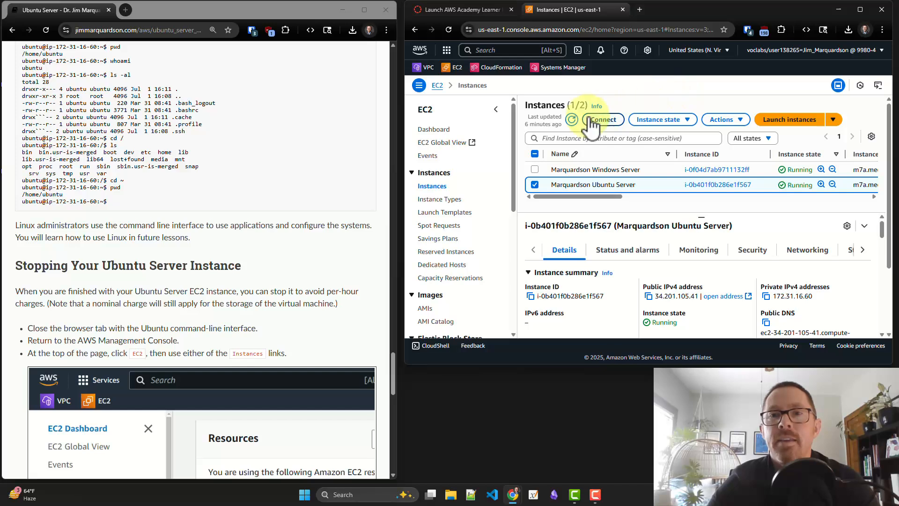
Refresh the instance list and stop only the Ubuntu Server instance, confirming the stop
left_click(577, 120)
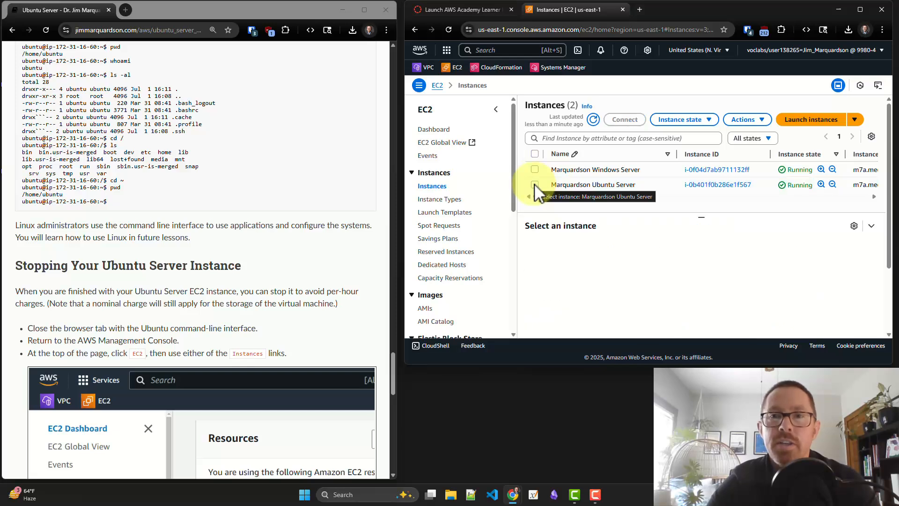
left_click(535, 185)
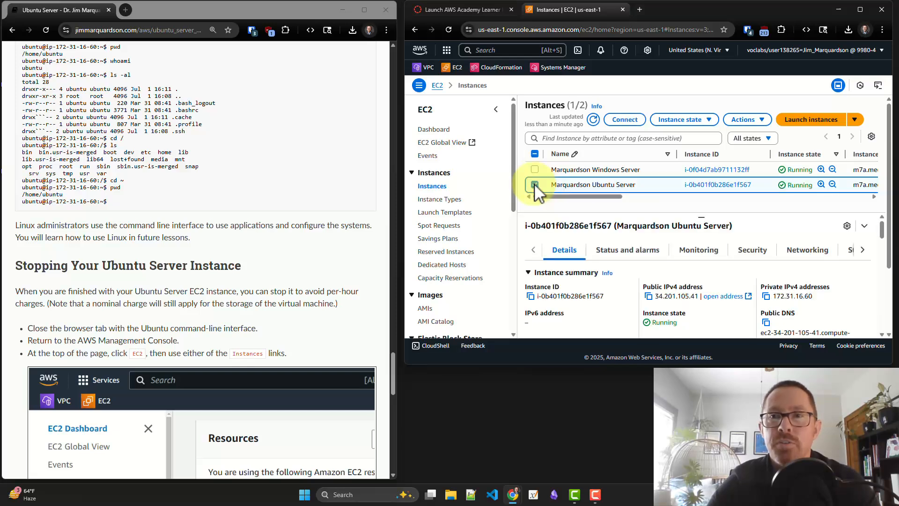
left_click(708, 122)
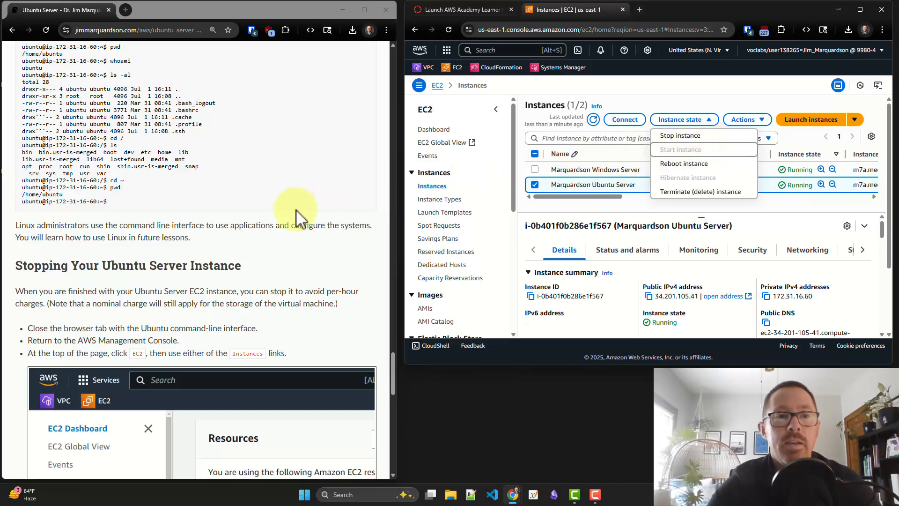
scroll(296, 210, "down", 3)
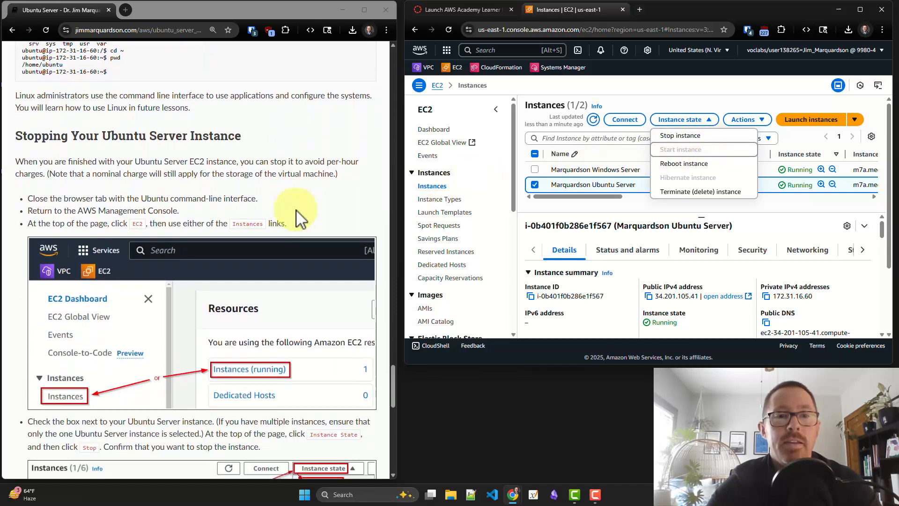
scroll(296, 210, "down", 7)
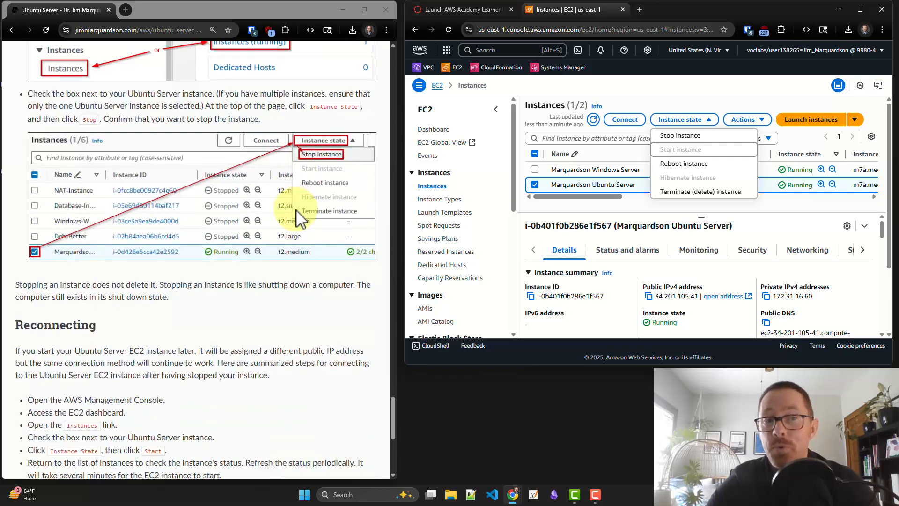
scroll(296, 209, "down", 1)
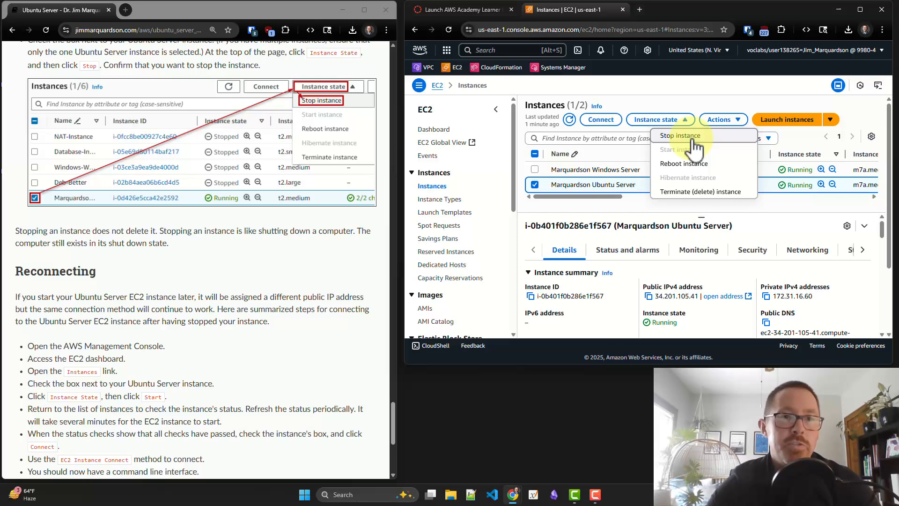
left_click(690, 139)
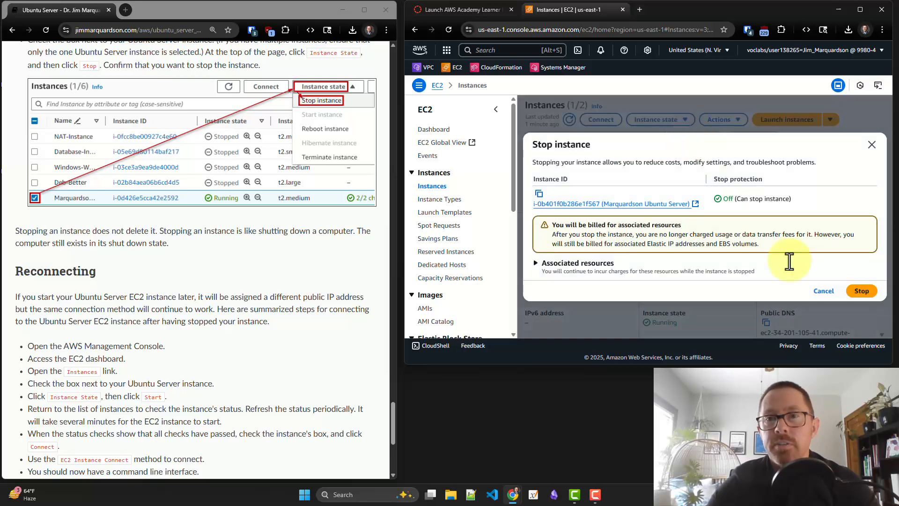
left_click(861, 291)
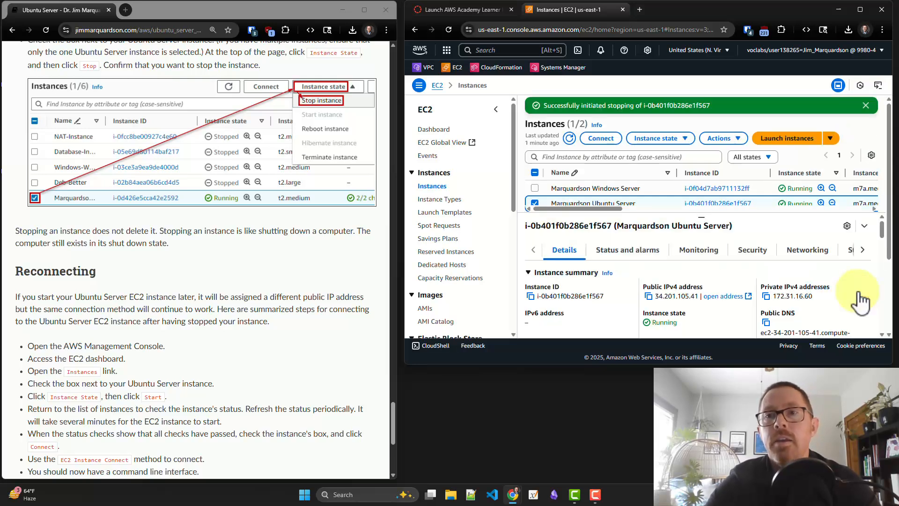
Read the guide's Reconnecting section and refresh the instance list to check whether the Ubuntu Server instance has stopped
scroll(682, 183, "down", 1)
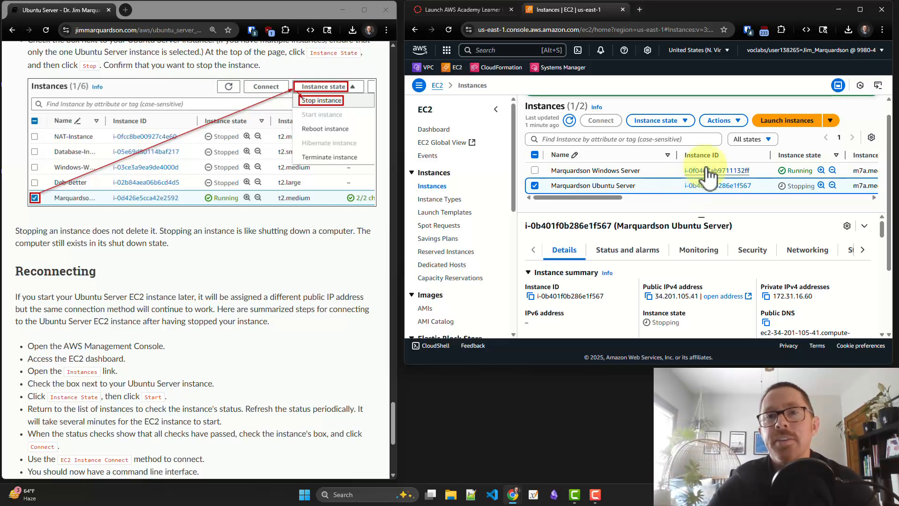
left_click(569, 121)
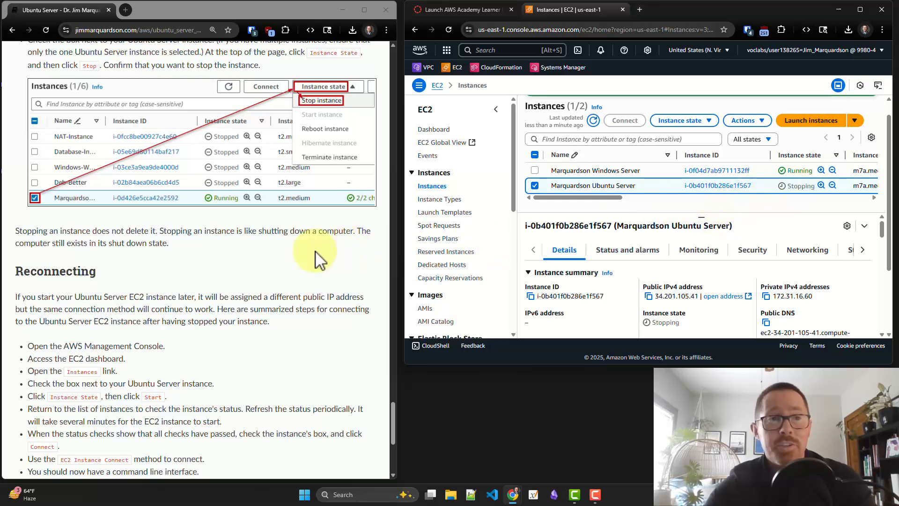
scroll(278, 263, "down", 3)
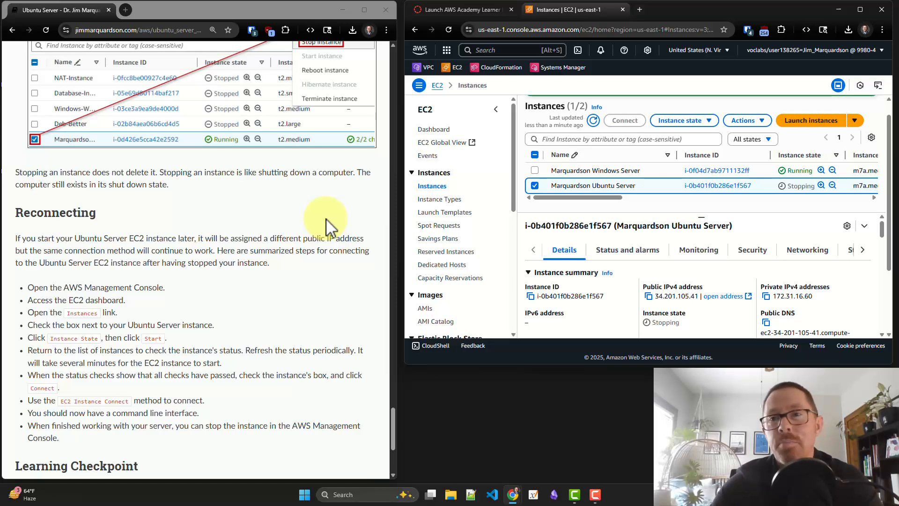
left_click(593, 120)
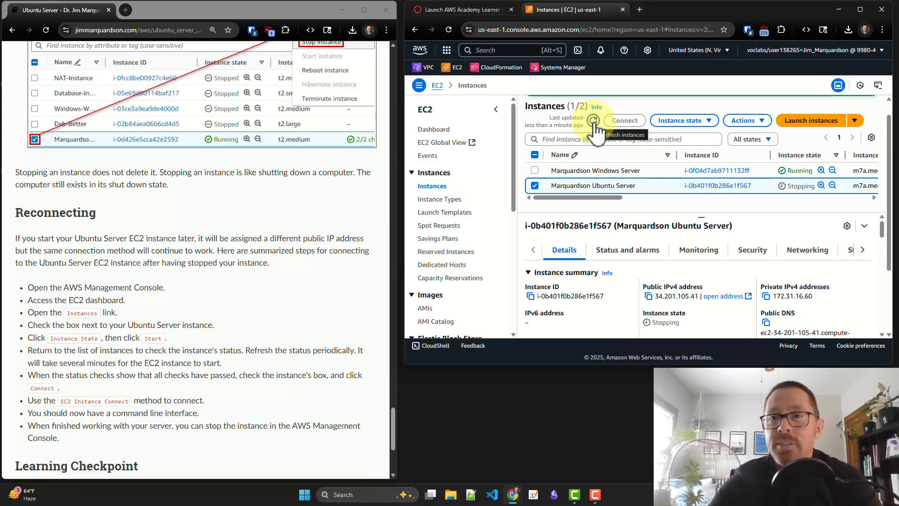
left_click(593, 121)
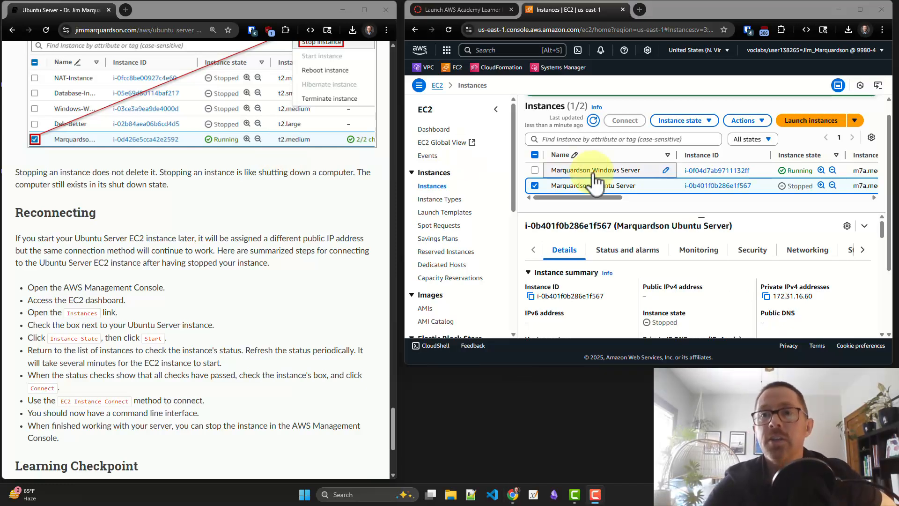
Select the stopped Ubuntu Server instance and start it again
left_click(535, 186)
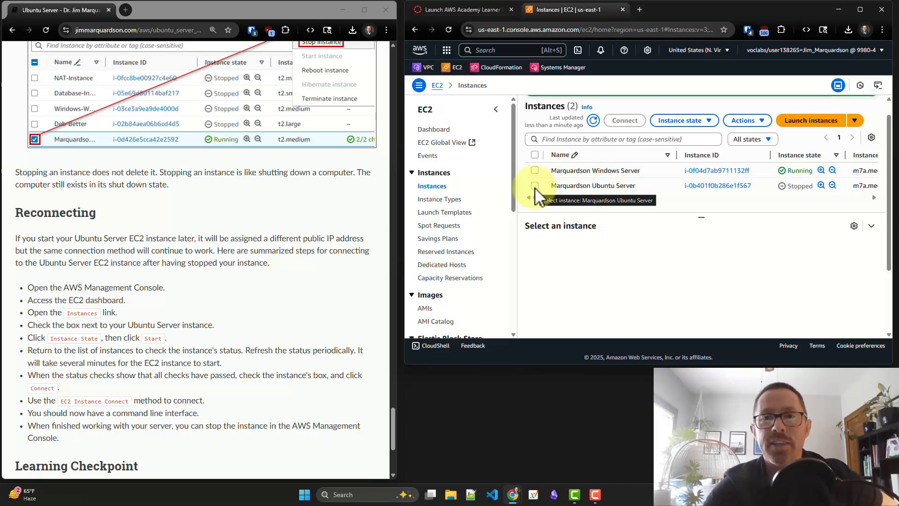
left_click(535, 188)
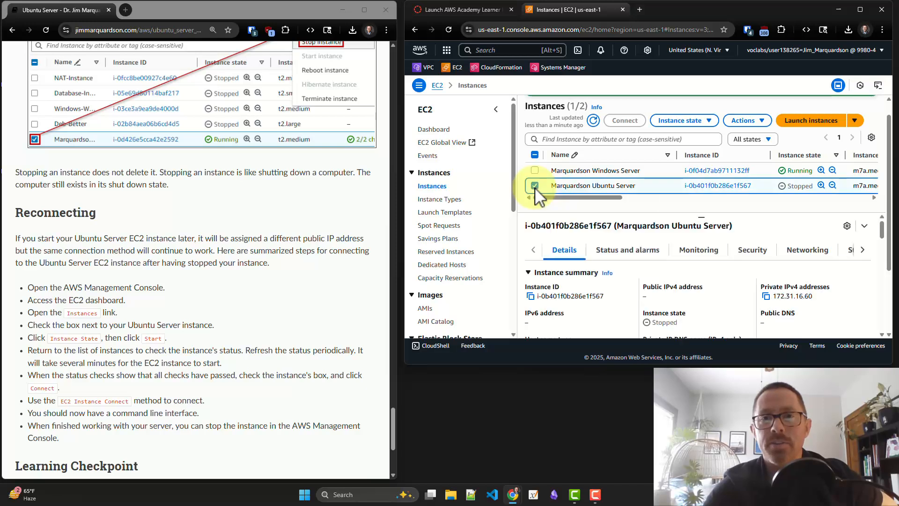
left_click(691, 132)
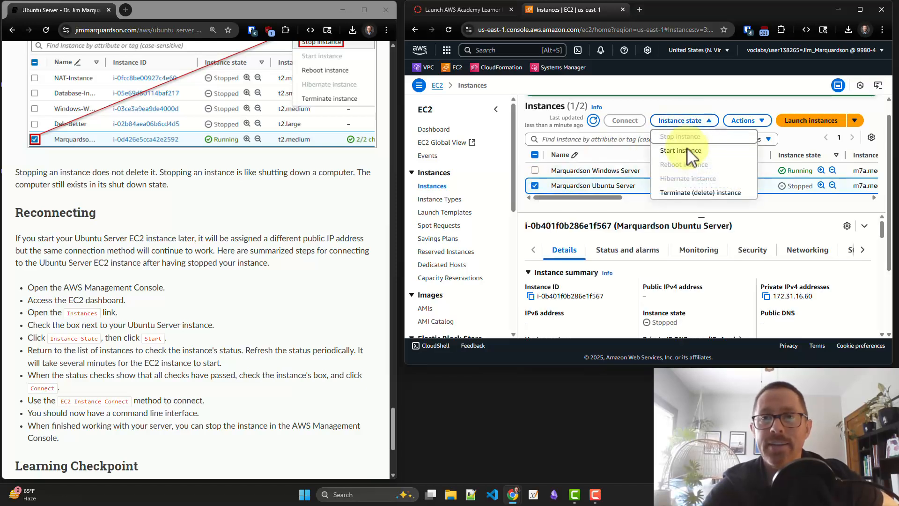
left_click(688, 162)
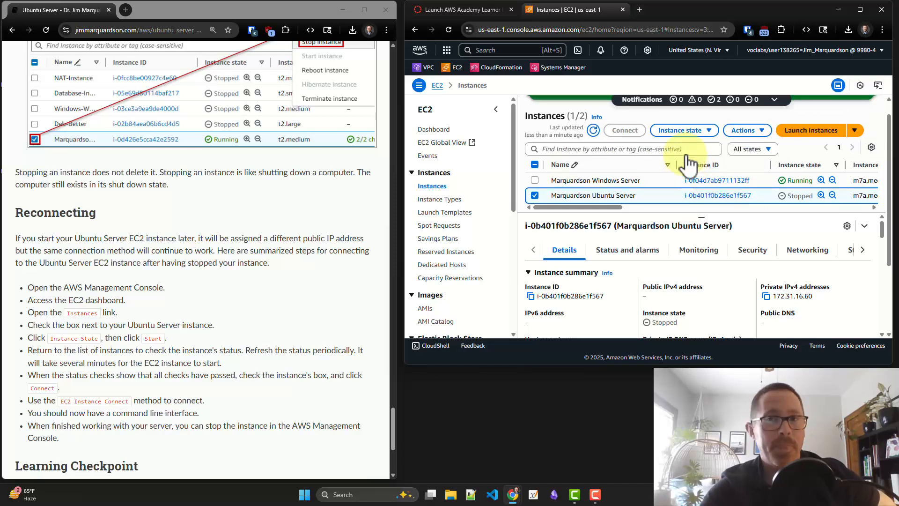
Refresh the instance list and check the Ubuntu Server's instance state and status checks
left_click(594, 131)
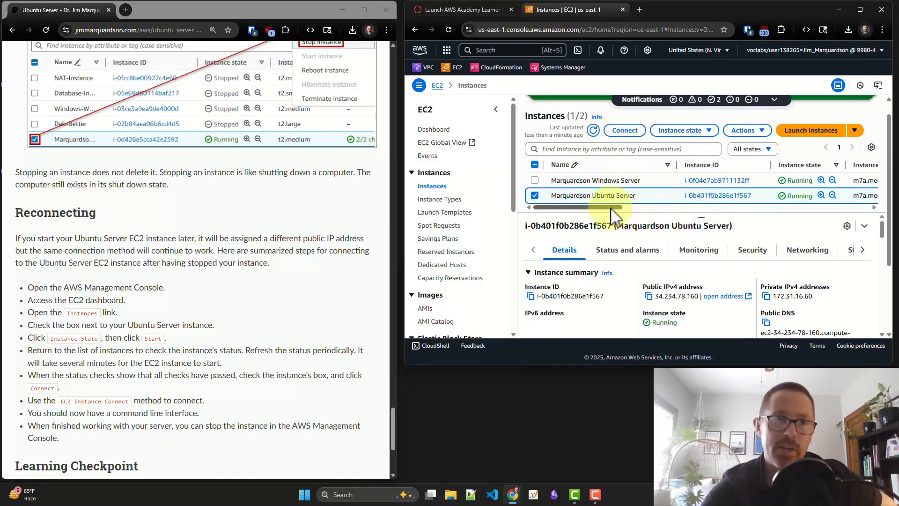
left_click_drag(611, 208, 661, 215)
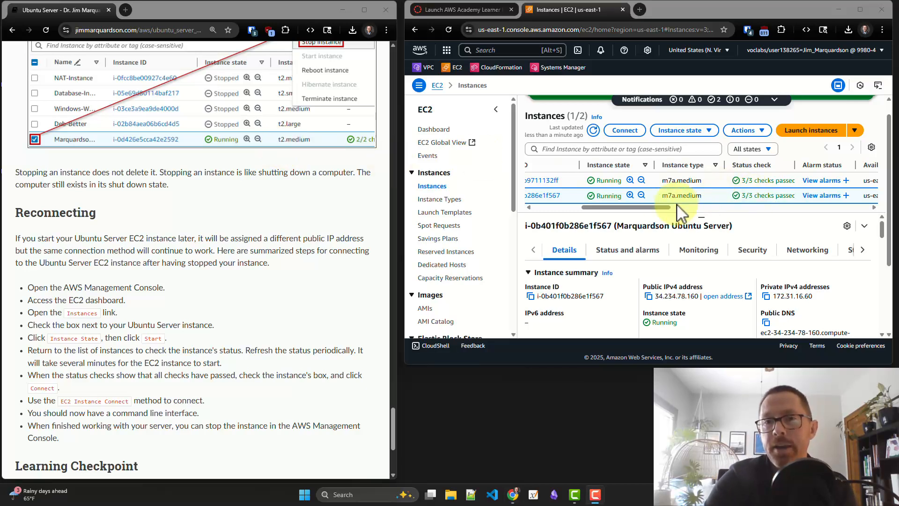
left_click_drag(664, 206, 589, 213)
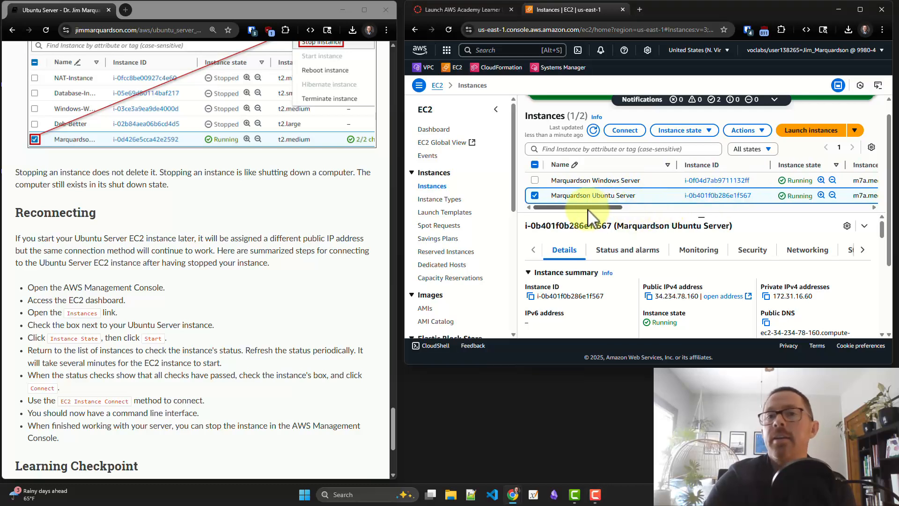
Connect to the restarted Ubuntu Server instance with EC2 Instance Connect, using its public IP and the username ubuntu
left_click(534, 196)
left_click(535, 196)
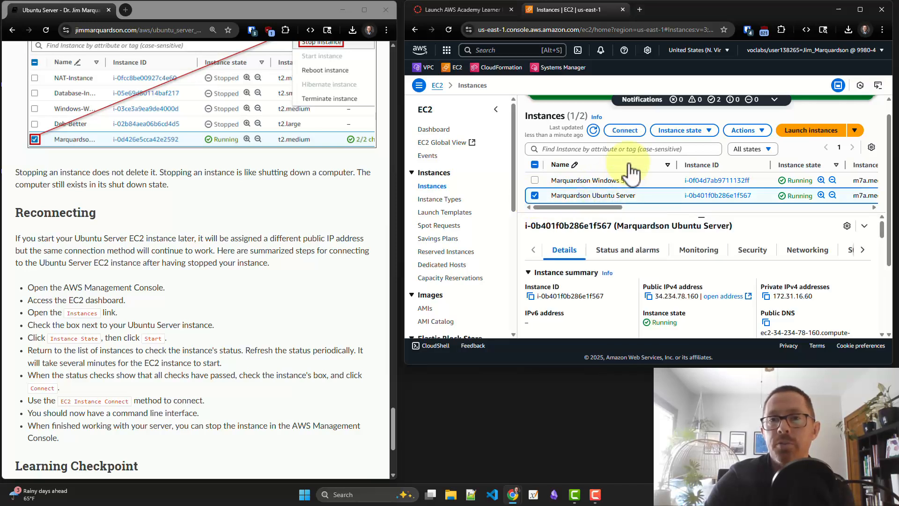
left_click(628, 131)
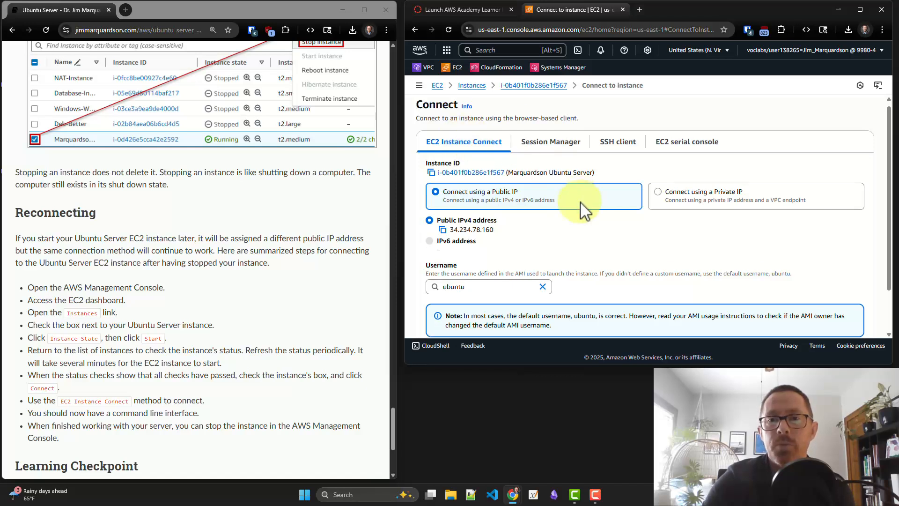
scroll(582, 203, "down", 2)
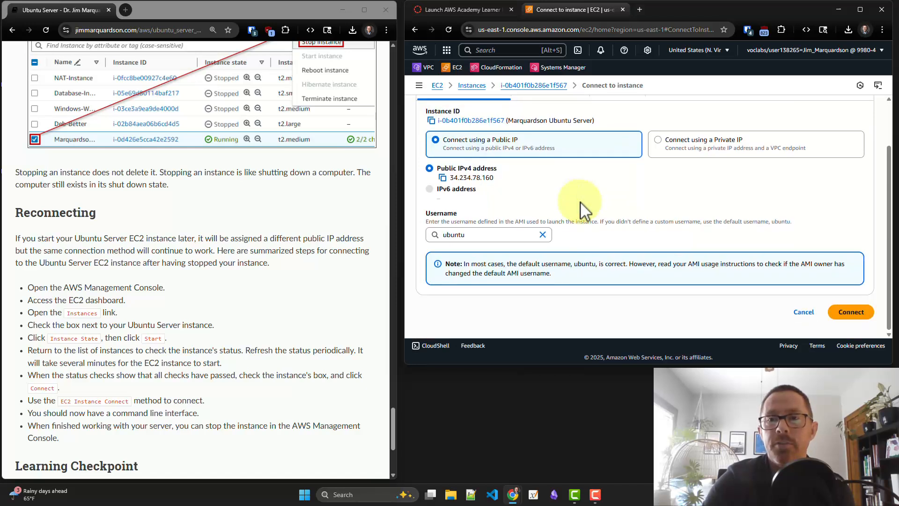
left_click(842, 316)
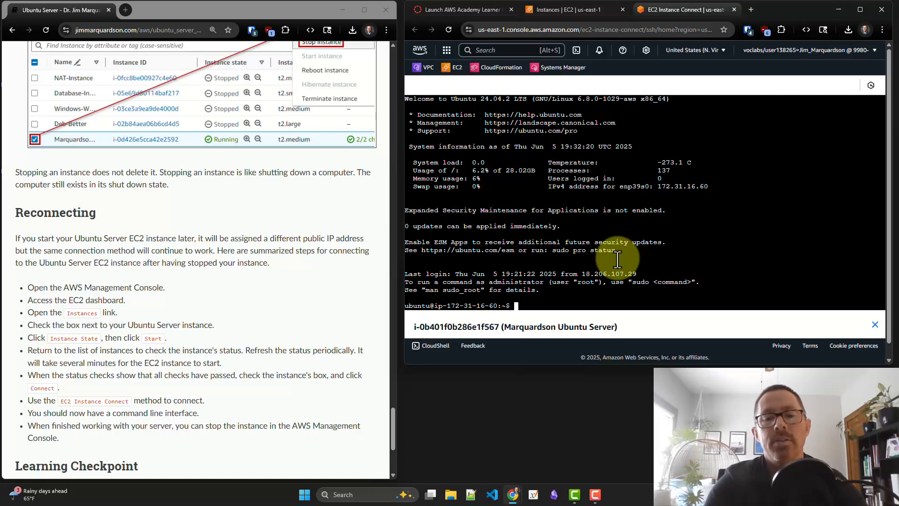
Run whoami in the reconnected Ubuntu terminal to check the current account
type("whoam")
type("i")
key("Return")
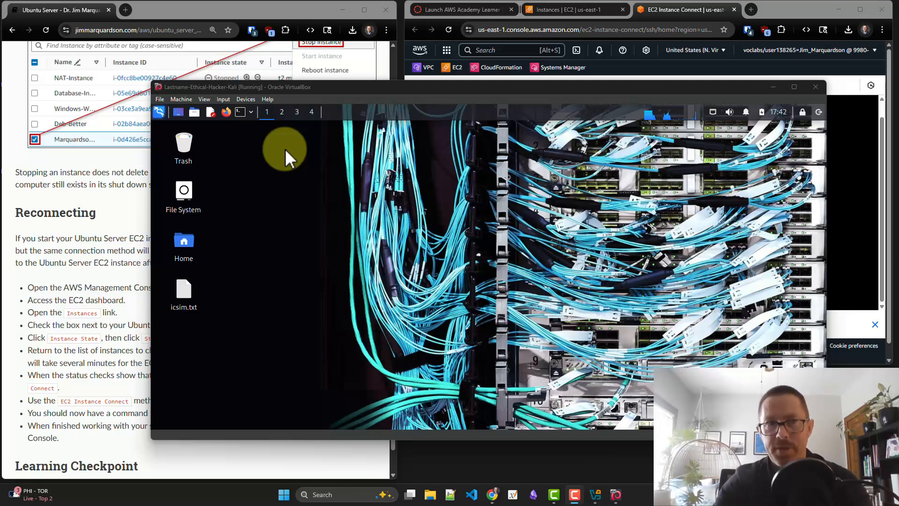
Reposition the Kali virtual machine window in VirtualBox and browse its Web Application Analysis and Database Assessment application categories
left_click_drag(367, 91, 362, 85)
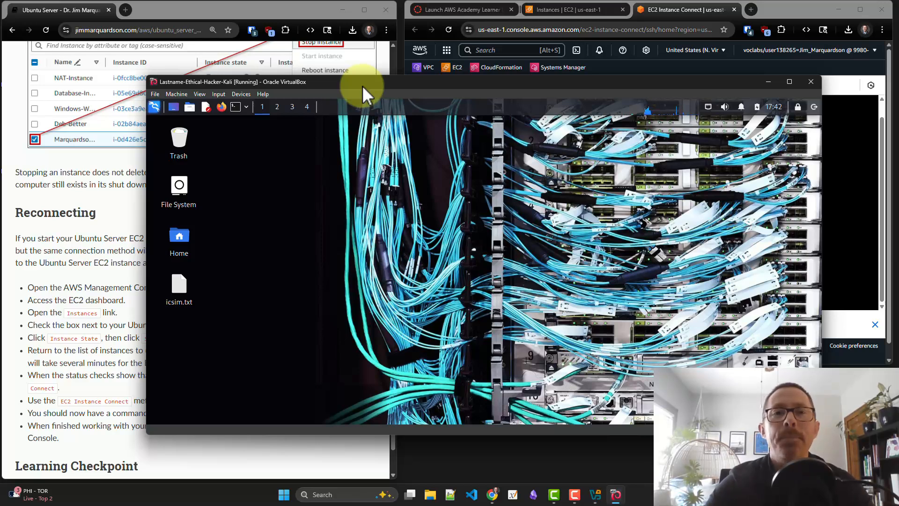
mouse_move(361, 85)
left_mouse_down()
mouse_move(352, 84)
mouse_move(362, 78)
left_mouse_up()
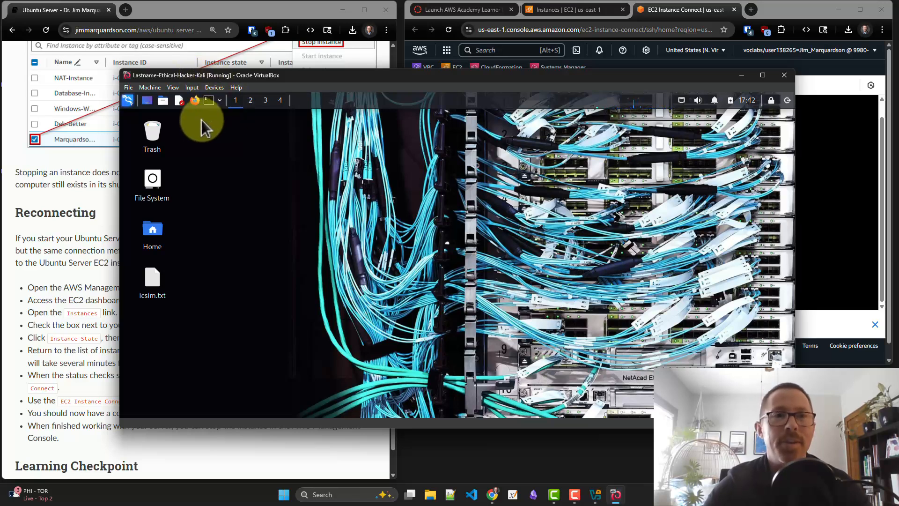
left_click(128, 101)
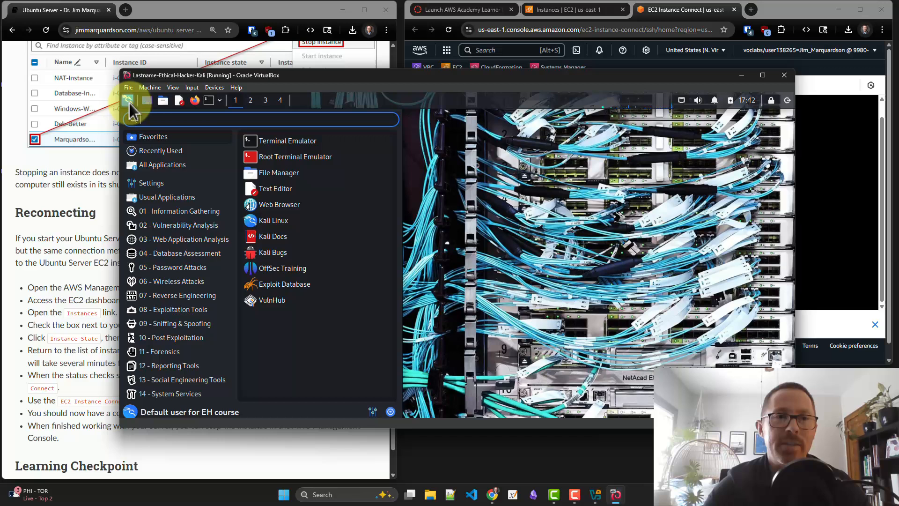
left_click(181, 237)
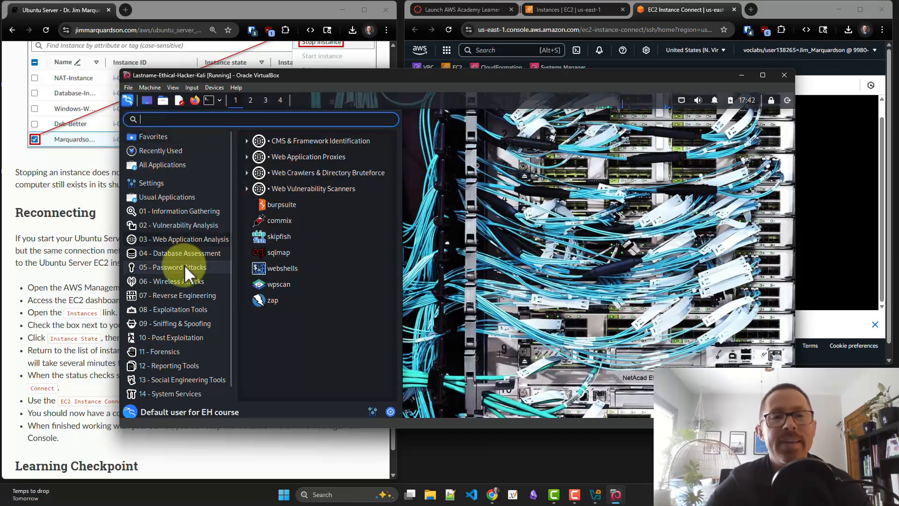
mouse_move(198, 253)
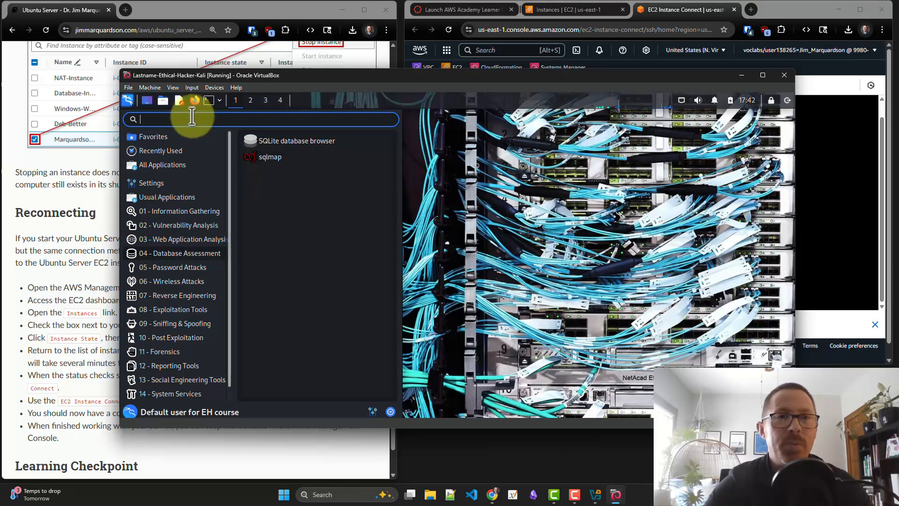
Open Kali's Documents folder in the file manager, look at its files, and close the folder window
left_click(161, 102)
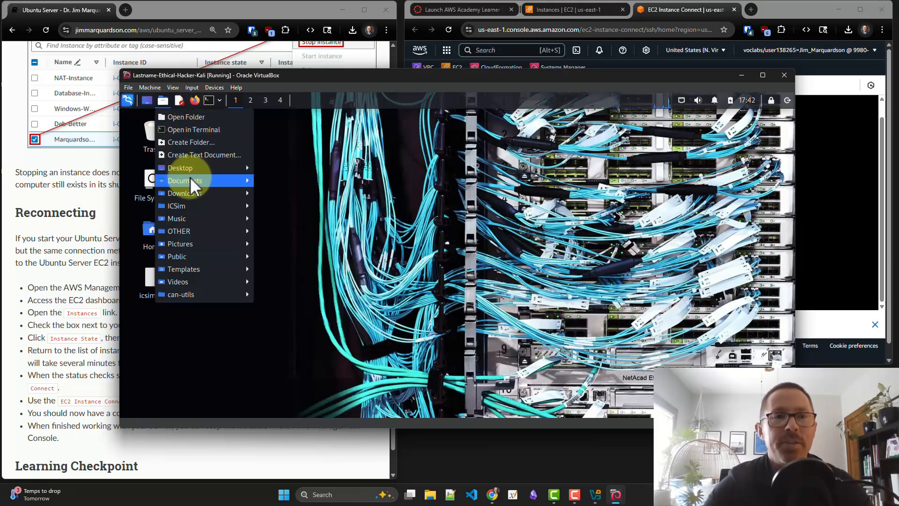
mouse_move(190, 176)
left_click(263, 183)
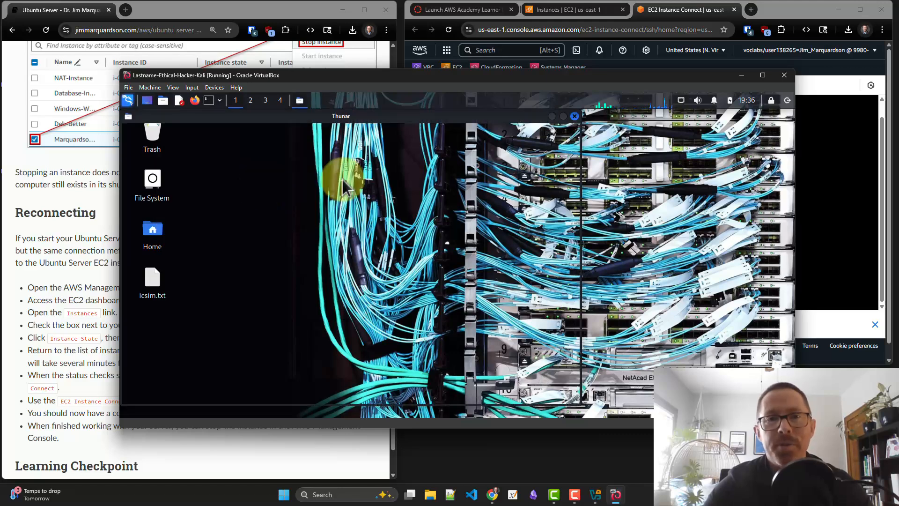
left_click_drag(390, 118, 499, 135)
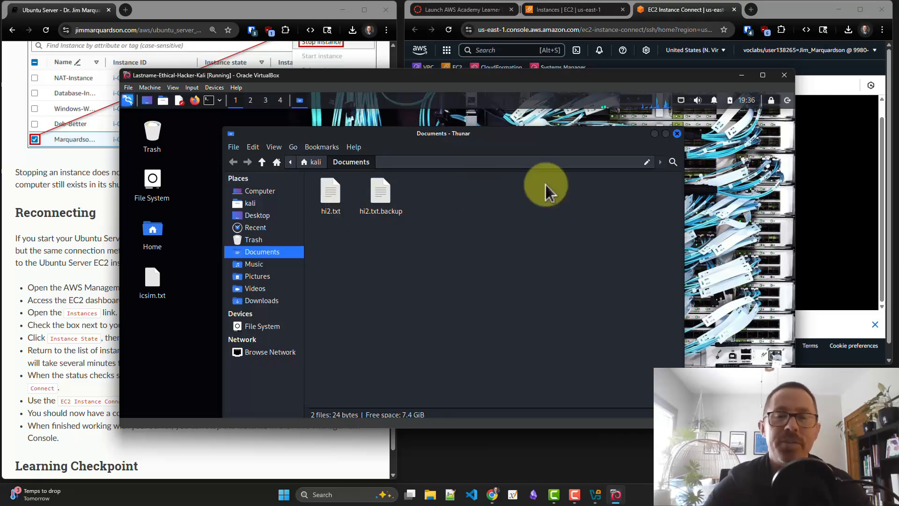
left_click(677, 134)
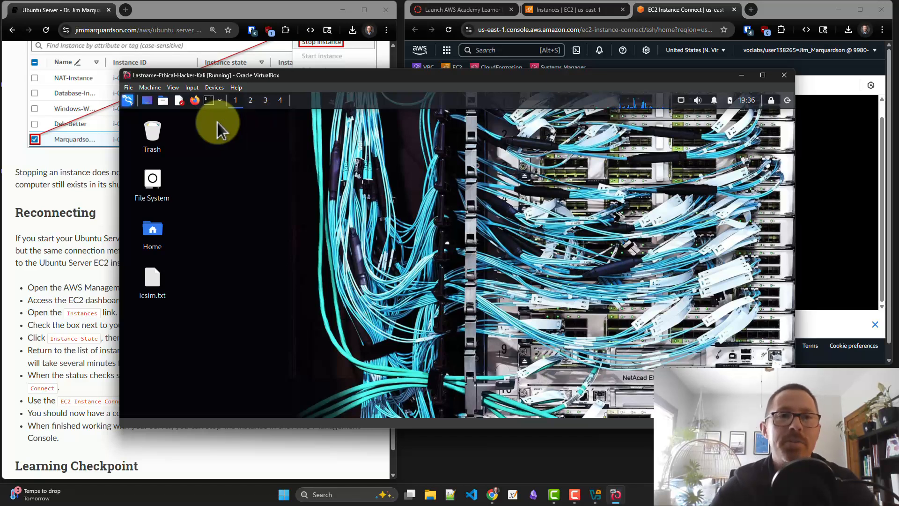
Open Kali's text editor, write "Hello there." in the blank document, and close the editor without saving
left_click(179, 106)
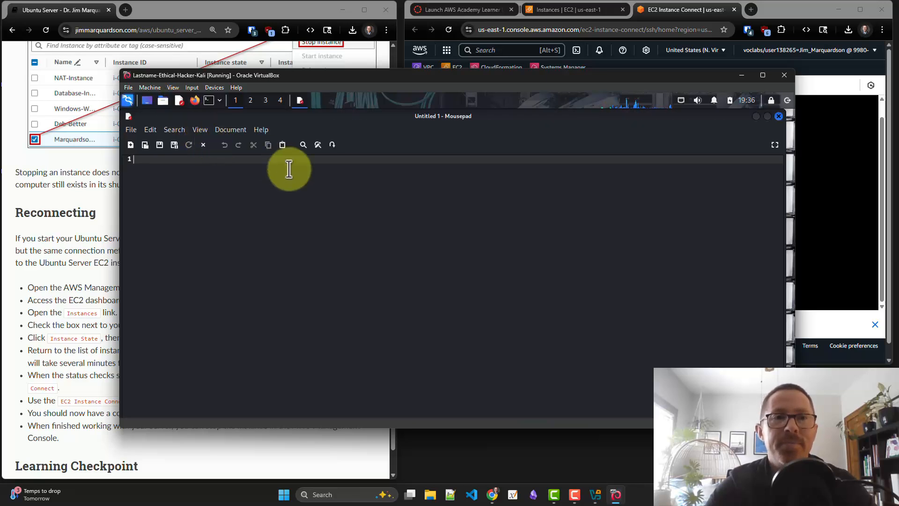
type("He")
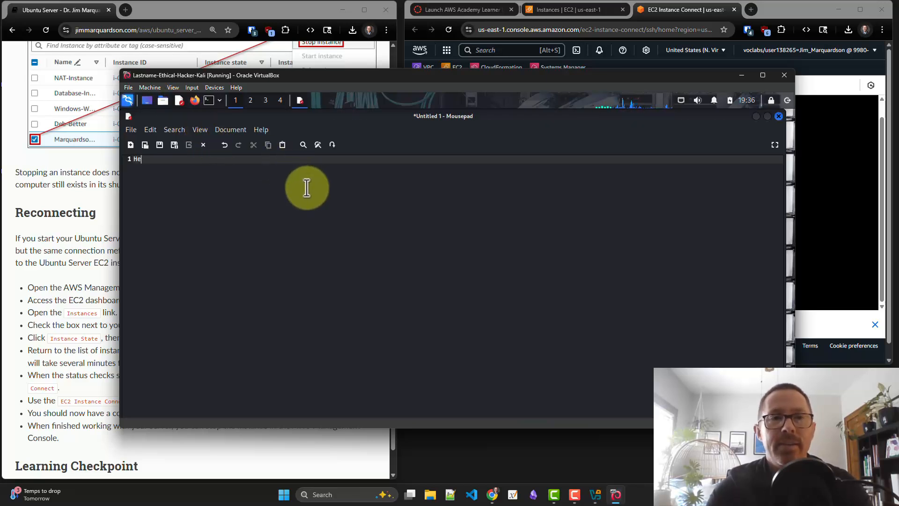
type("llo there.")
key("Return")
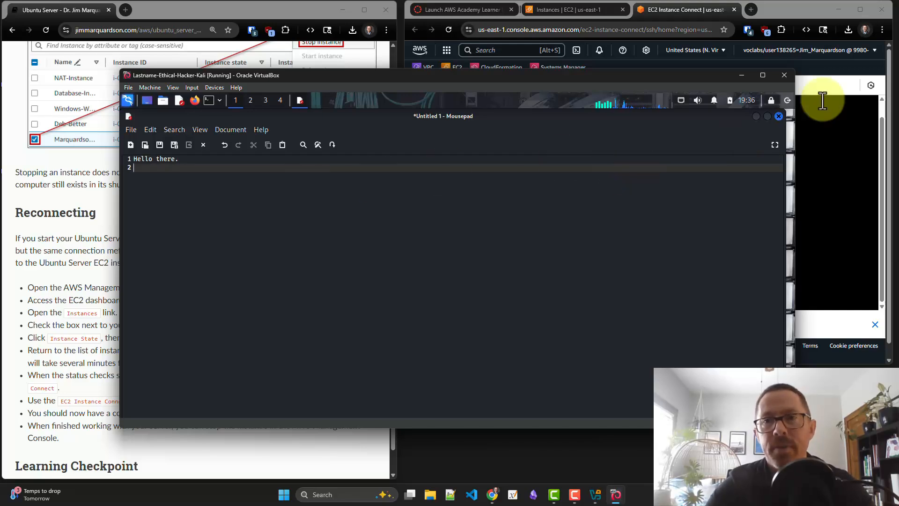
left_click(777, 117)
left_click(471, 359)
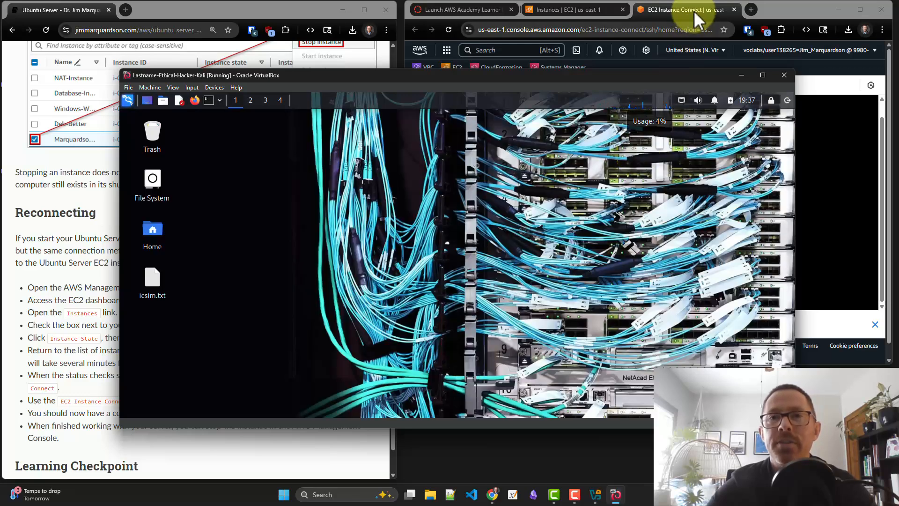
Switch back to the browser and end the AWS Academy Learner Lab session, confirming the shutdown
left_click(694, 11)
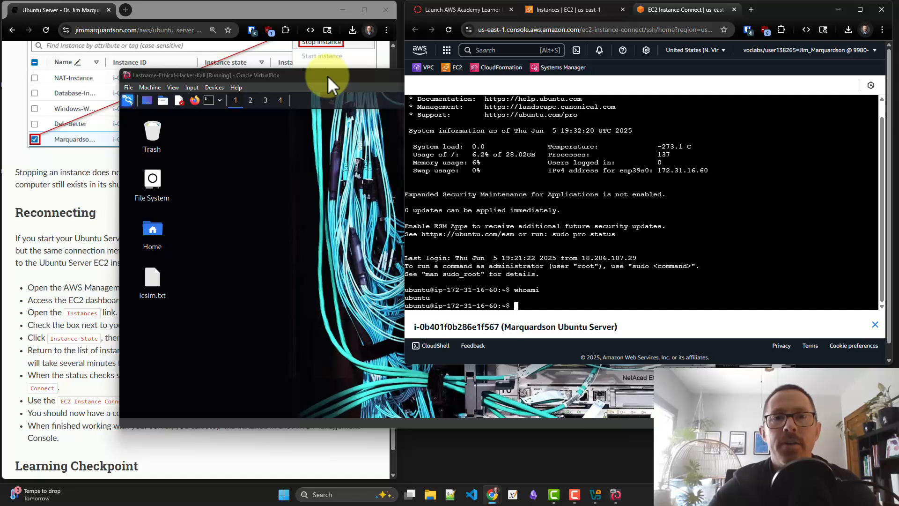
left_click(589, 14)
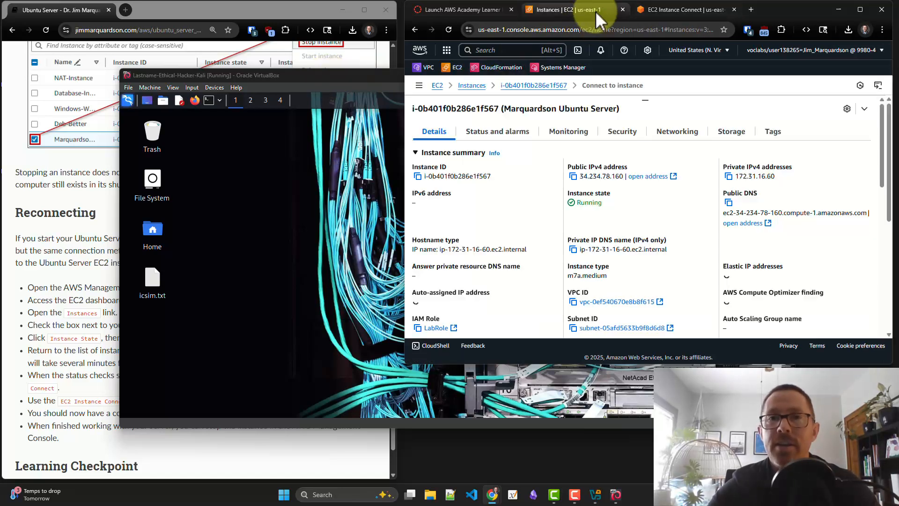
left_click(501, 15)
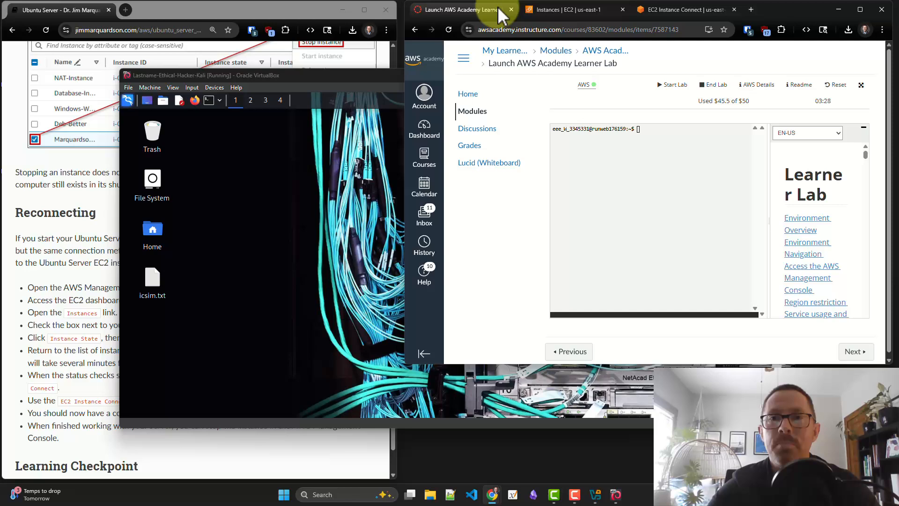
left_click(707, 89)
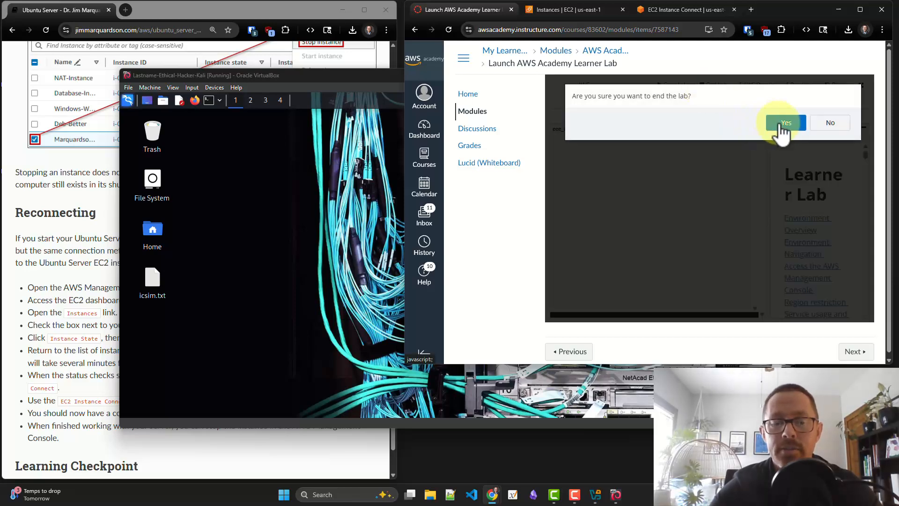
left_click(781, 125)
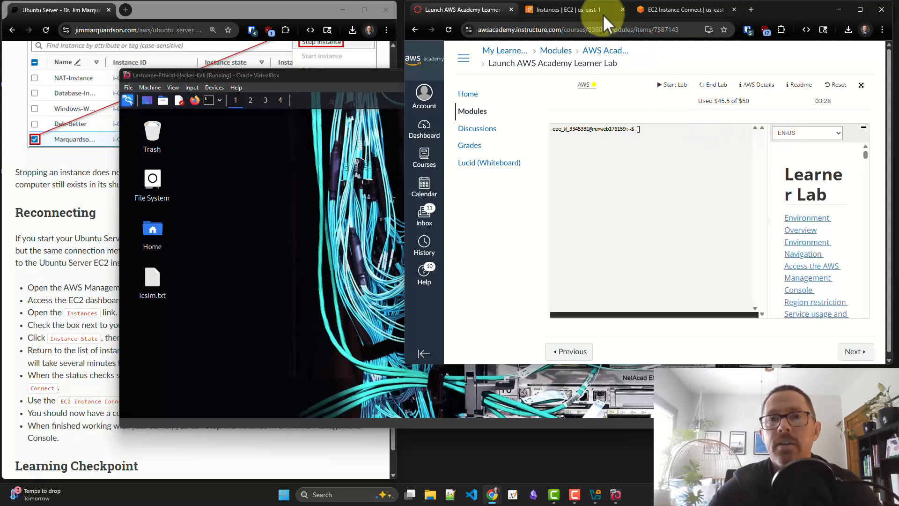
Refresh the EC2 instances list to check both servers' states, and check the Ubuntu server's terminal session
left_click(673, 13)
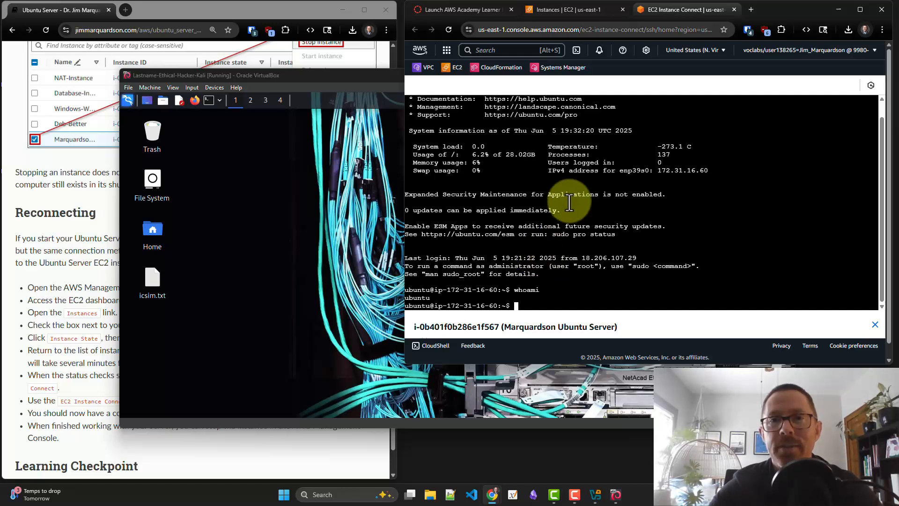
left_click(580, 13)
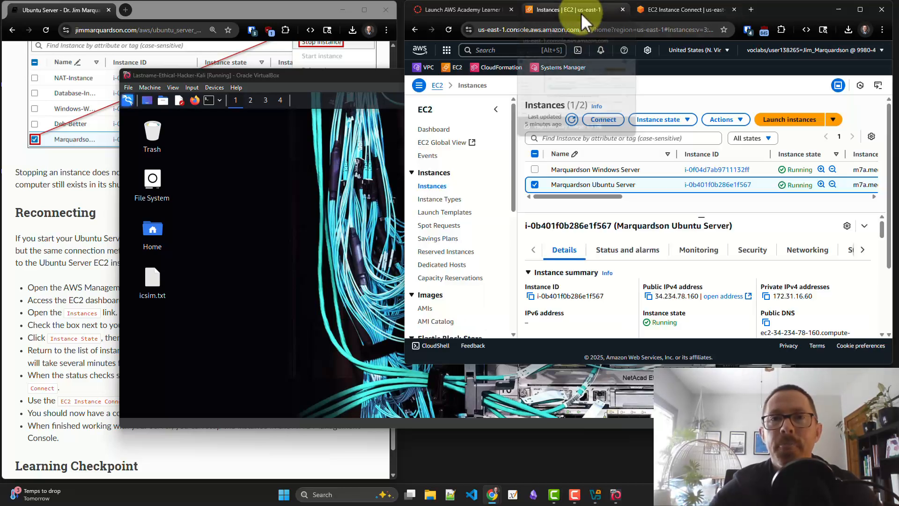
left_click(572, 121)
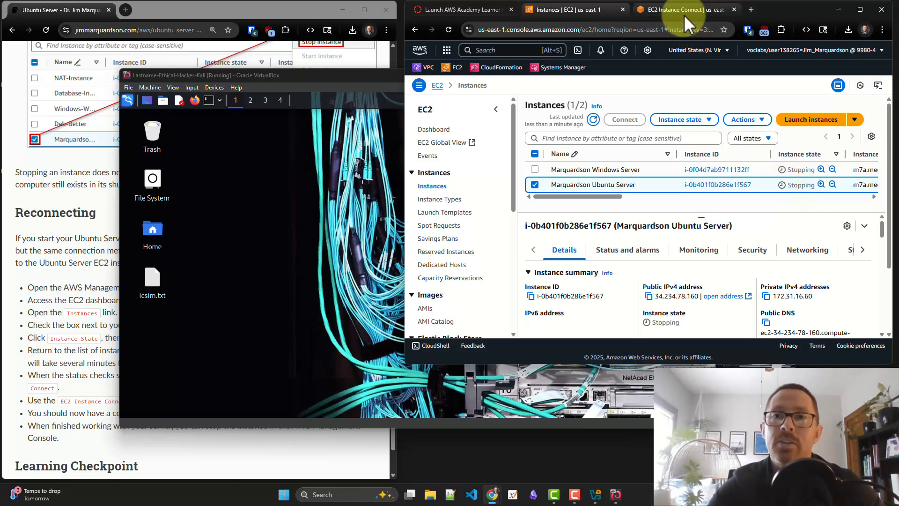
mouse_move(675, 18)
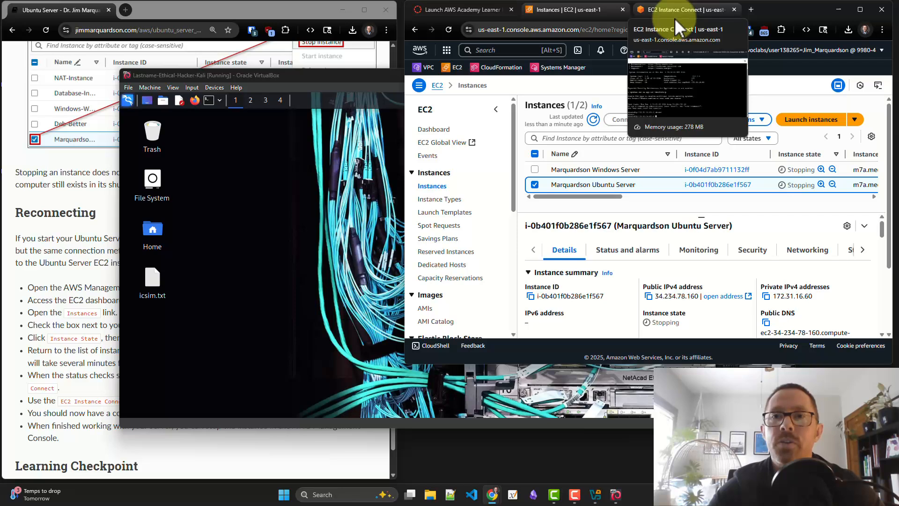
left_click(679, 16)
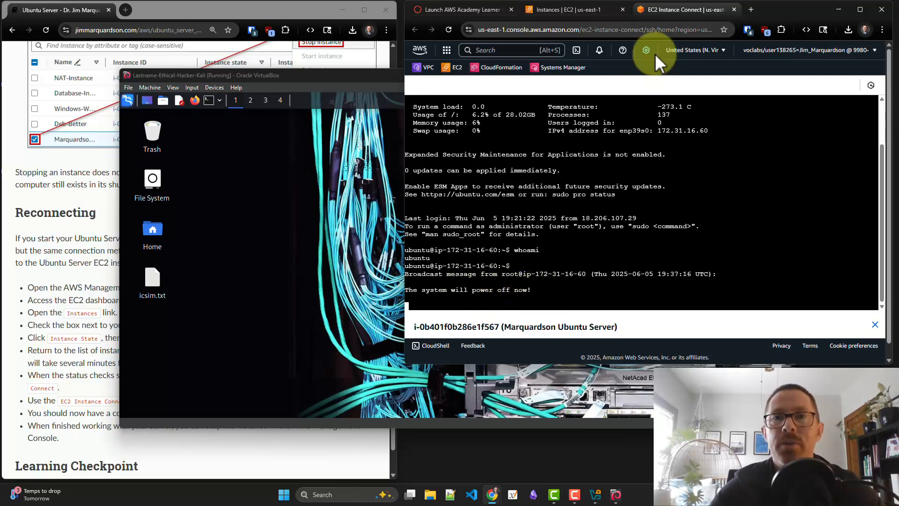
Close the EC2 Instance Connect and Instances pages, and bring the Ubuntu Server instructions window to the front
left_click(734, 10)
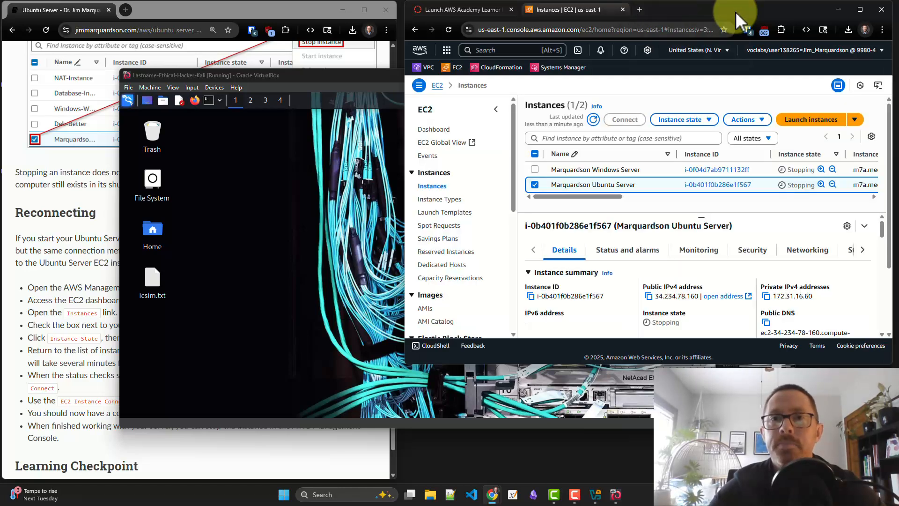
left_click(622, 10)
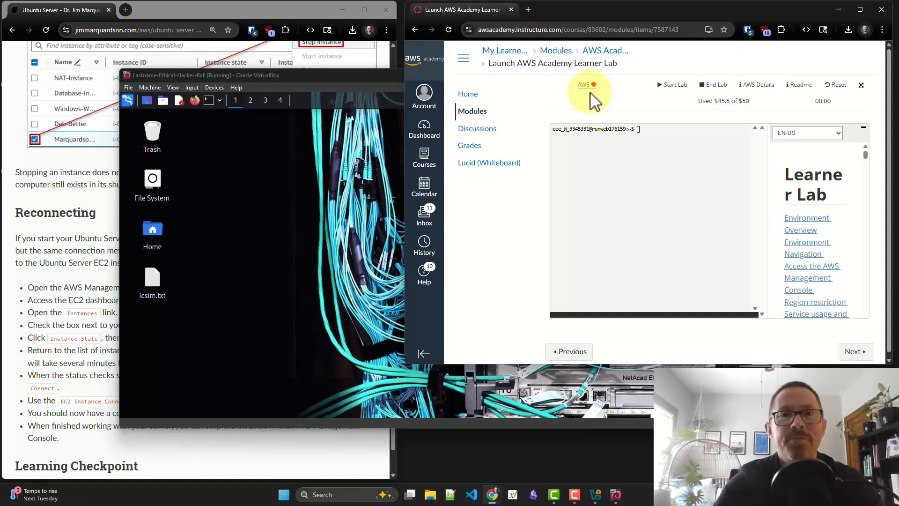
left_click_drag(590, 94, 437, 103)
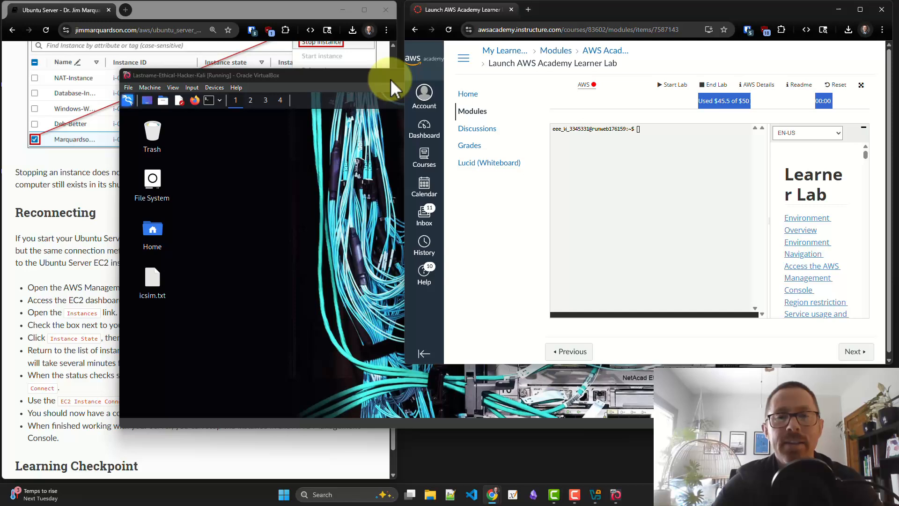
left_click(322, 16)
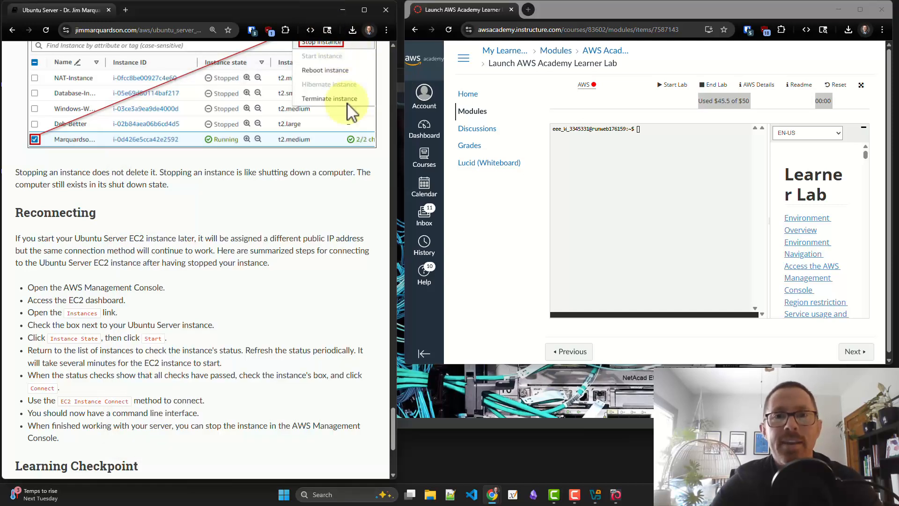